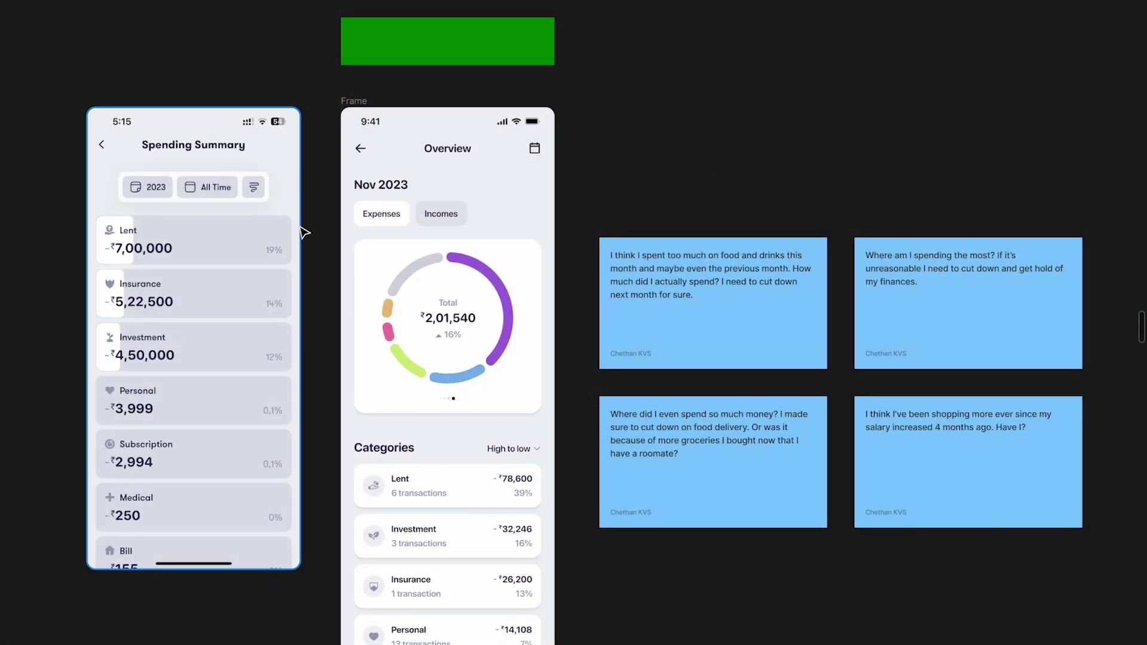
# Examine the Spending Summary screen and the redesigned Overview screen with its expense chart and categories
pyautogui.scroll(3, 167, 194)
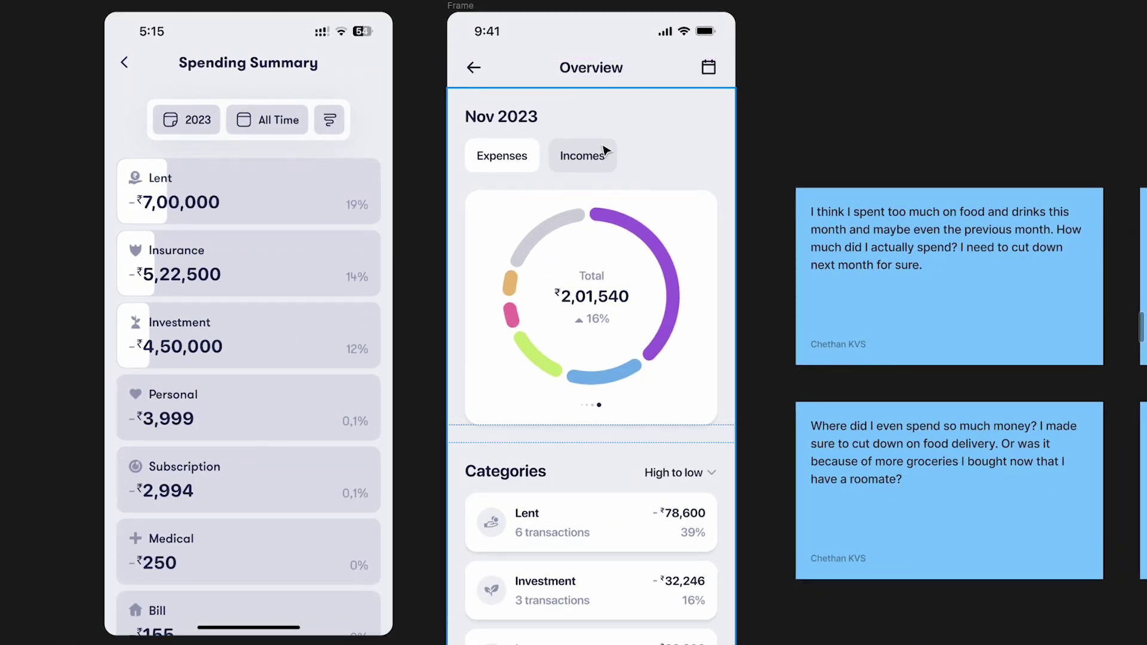
pyautogui.scroll(-3, 607, 146)
pyautogui.scroll(3, 629, 134)
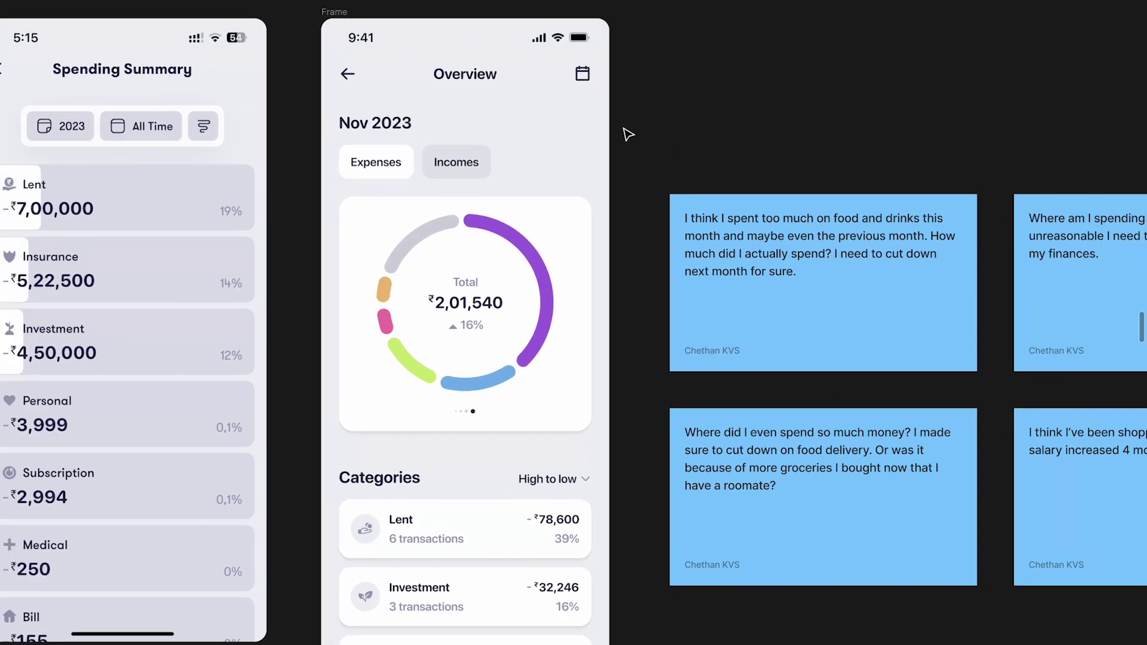
pyautogui.scroll(-2, 430, 263)
pyautogui.scroll(2, 430, 263)
pyautogui.scroll(-2, 430, 264)
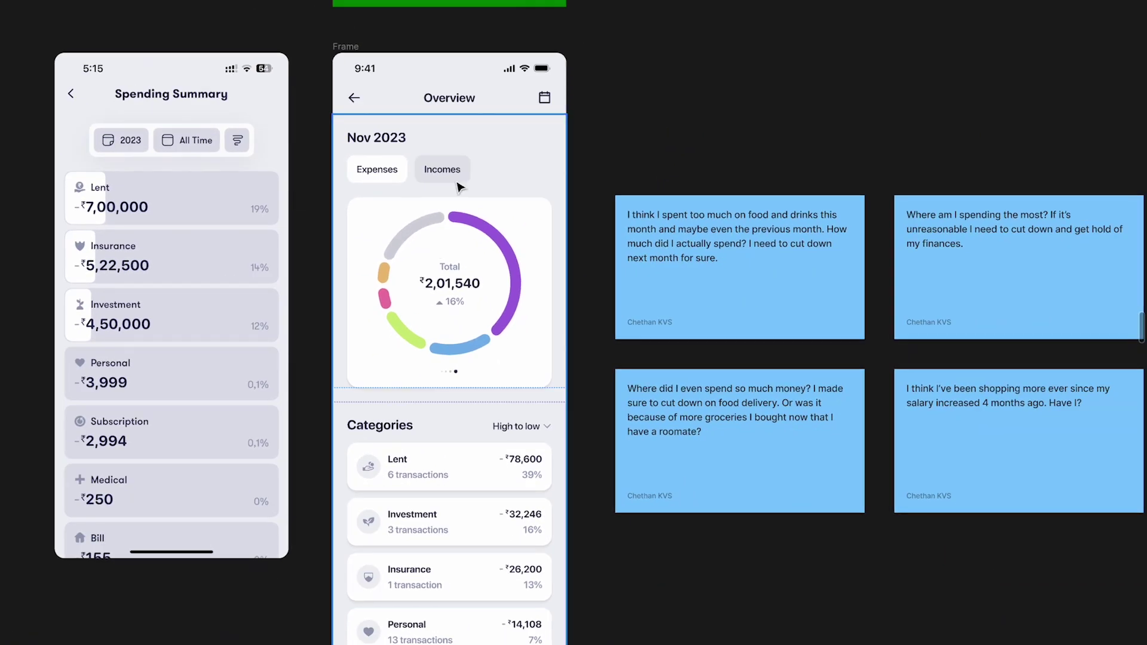
pyautogui.hscroll(3, 541, 295)
pyautogui.scroll(3, 730, 272)
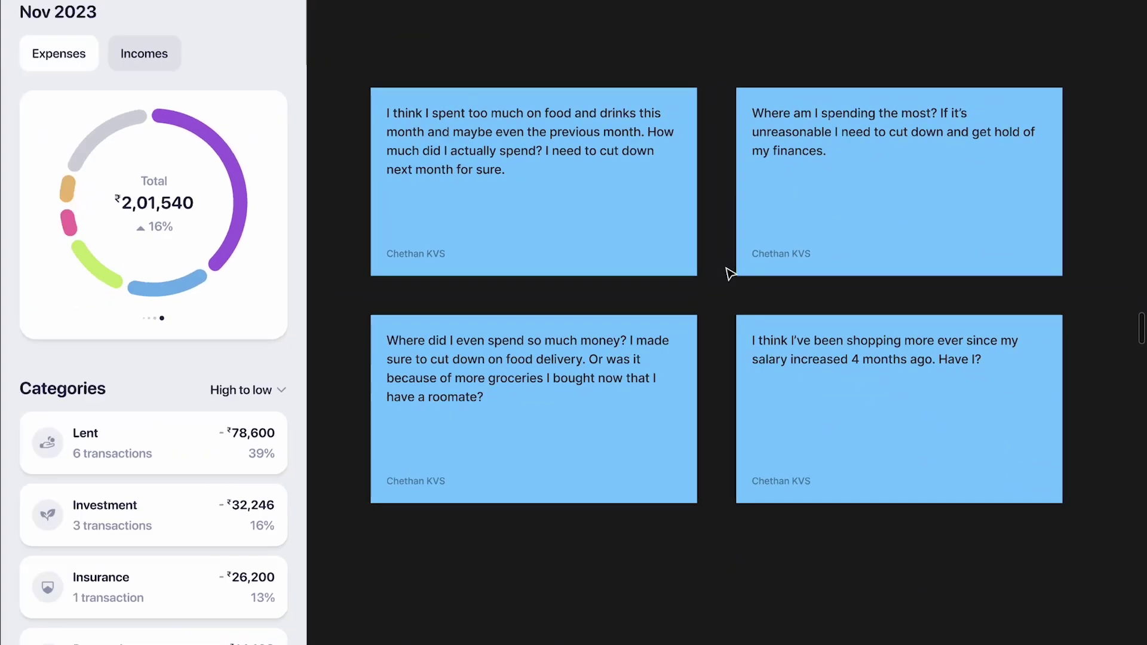
# Examine the four sticky notes of user questions about spending against the Overview screen's chart and categories
pyautogui.scroll(-2, 730, 272)
pyautogui.click(593, 361)
pyautogui.scroll(2, 594, 361)
pyautogui.keyDown('shift'); pyautogui.click(873, 386); pyautogui.keyUp('shift')
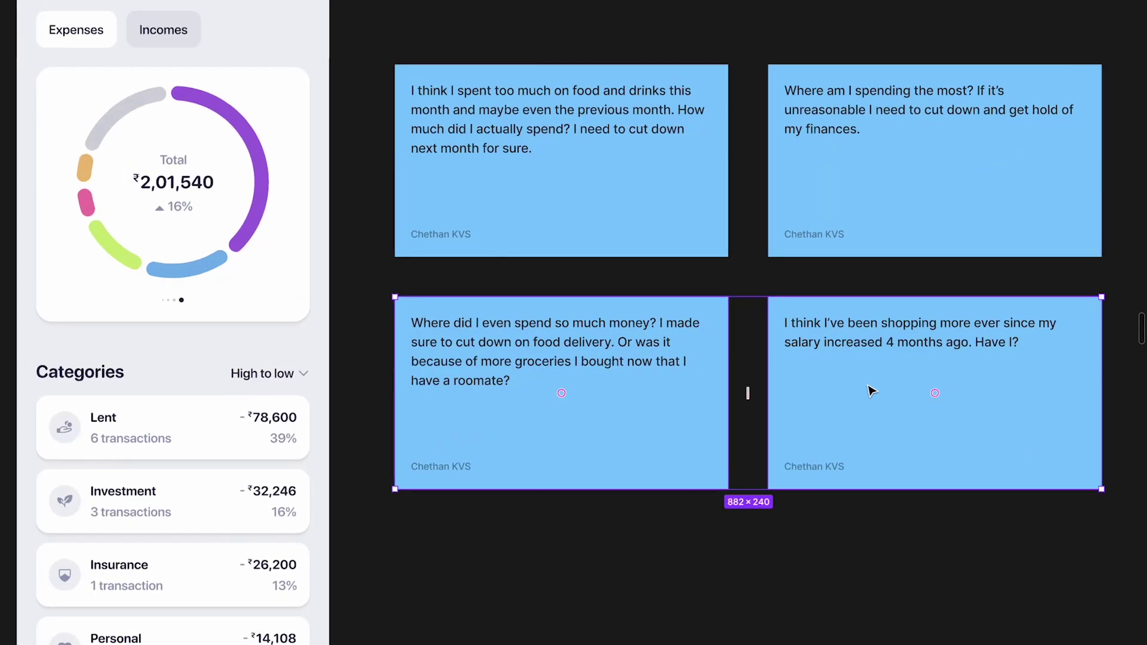
pyautogui.scroll(-2, 799, 380)
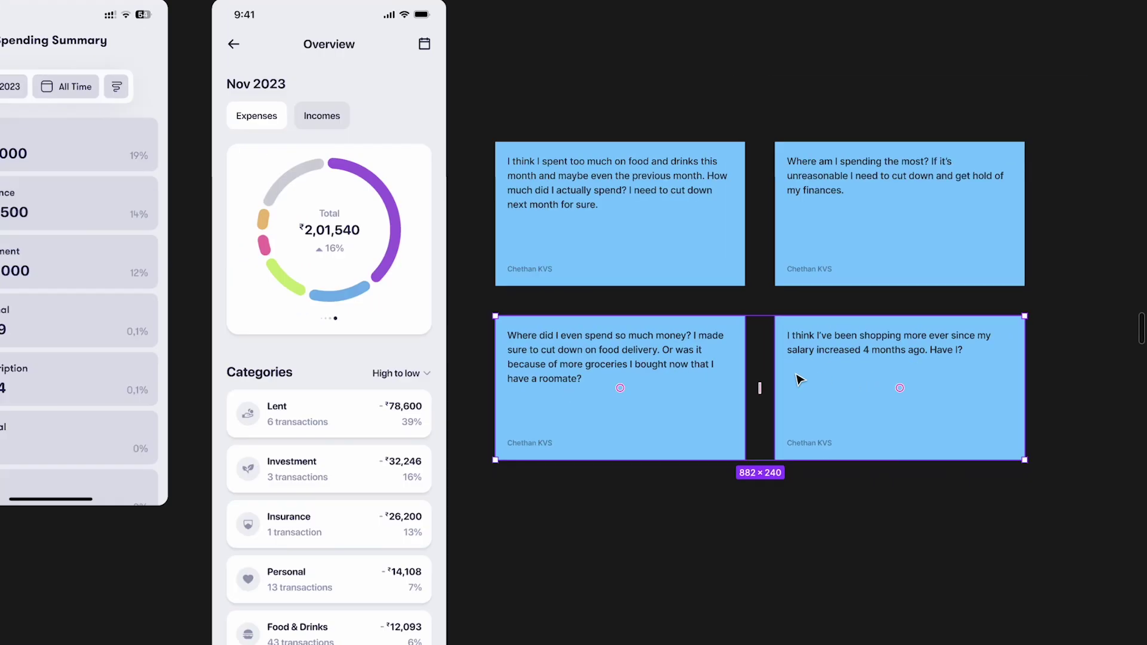
pyautogui.hscroll(-2, 799, 380)
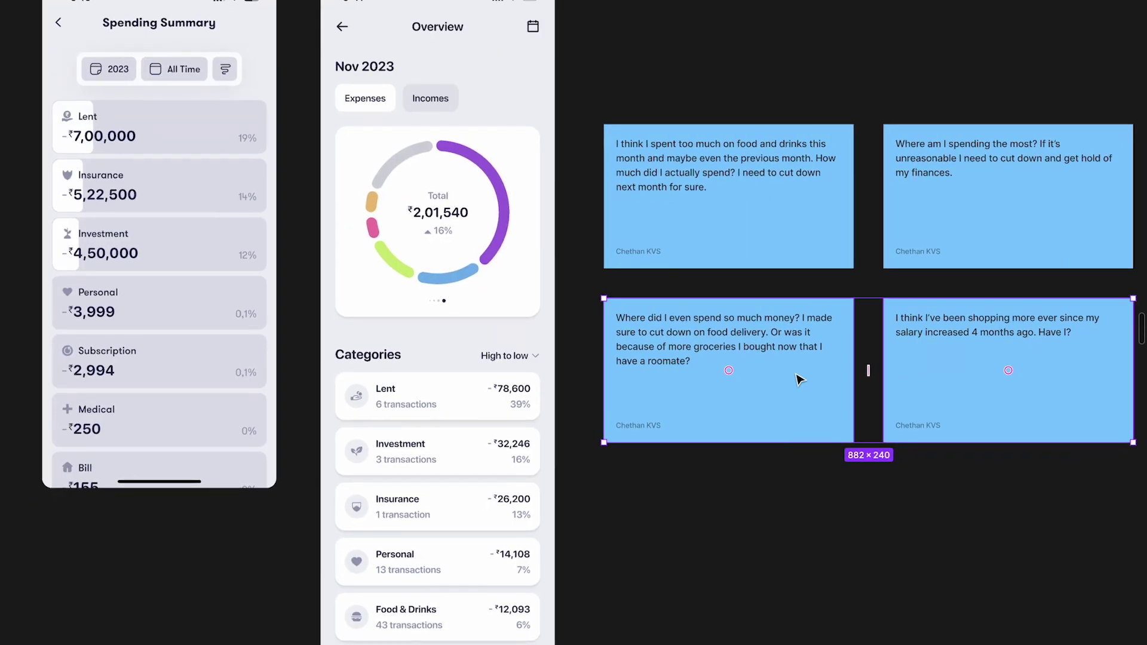
pyautogui.hscroll(2, 799, 380)
pyautogui.scroll(1, 799, 380)
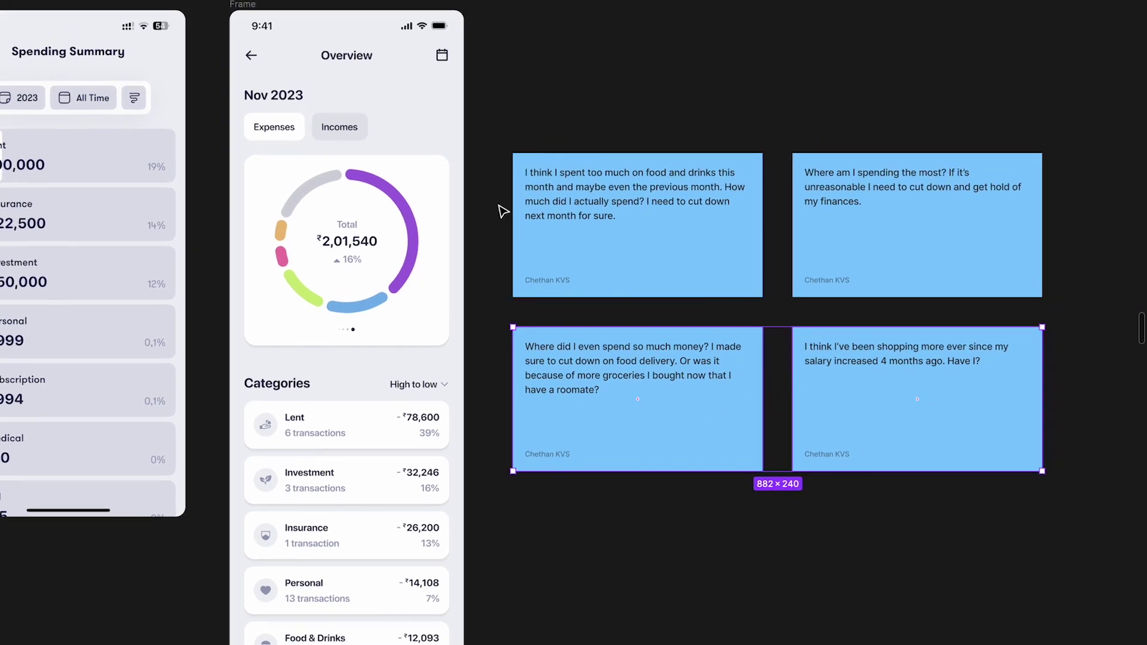
pyautogui.scroll(1, 718, 358)
pyautogui.scroll(1, 720, 359)
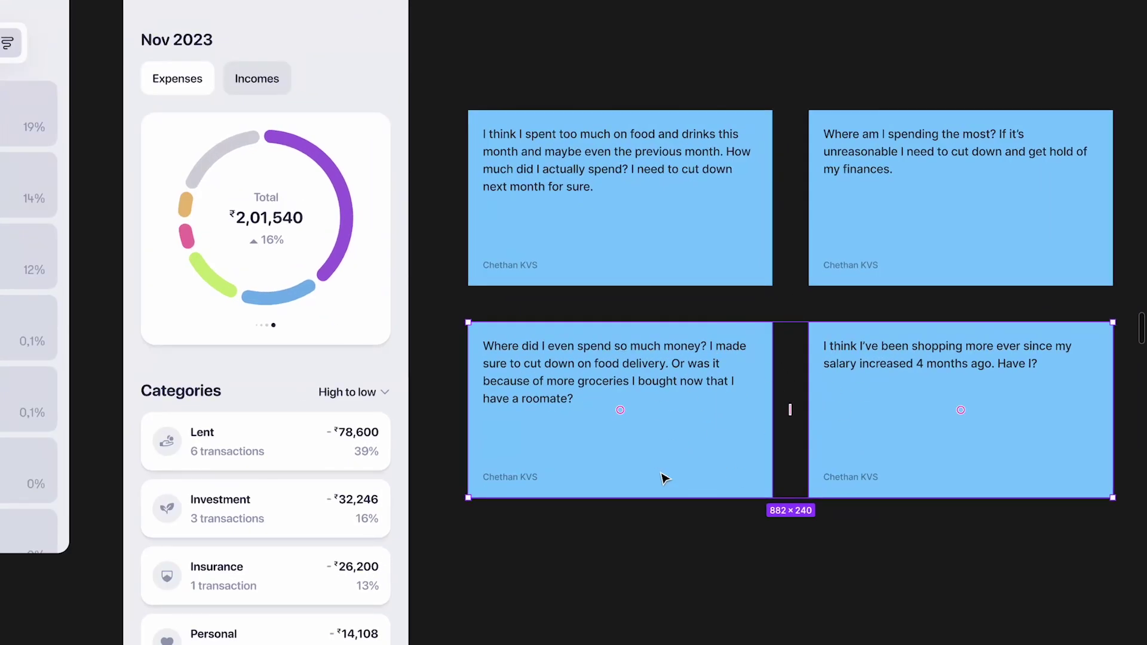
pyautogui.scroll(-3, 774, 442)
pyautogui.hscroll(-2, 774, 441)
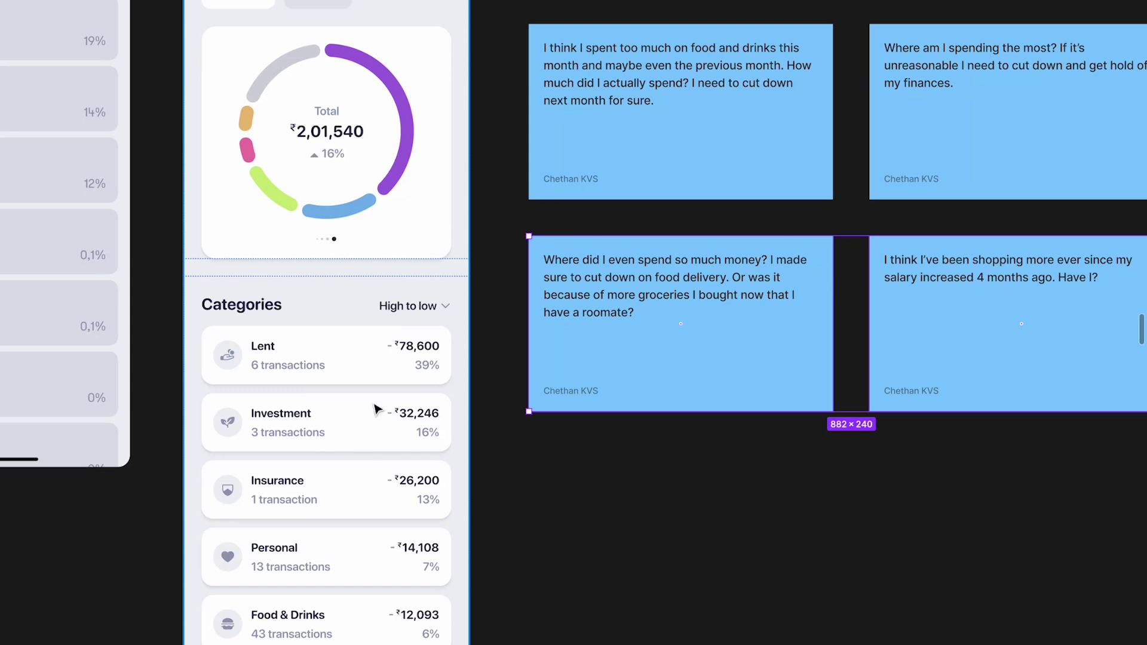
pyautogui.scroll(2, 376, 406)
pyautogui.hscroll(2, 376, 406)
pyautogui.click(709, 179)
pyautogui.click(925, 164)
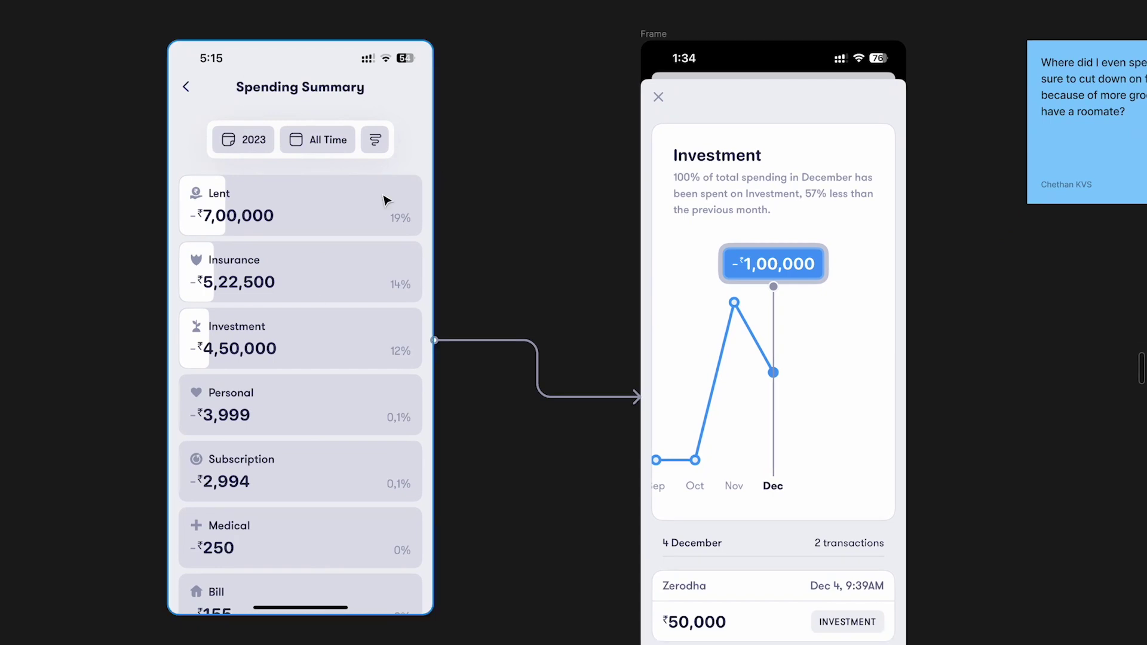
# Examine the flow from the Spending Summary screen to the Investment detail screen, including its description, trend chart and transactions
pyautogui.click(377, 242)
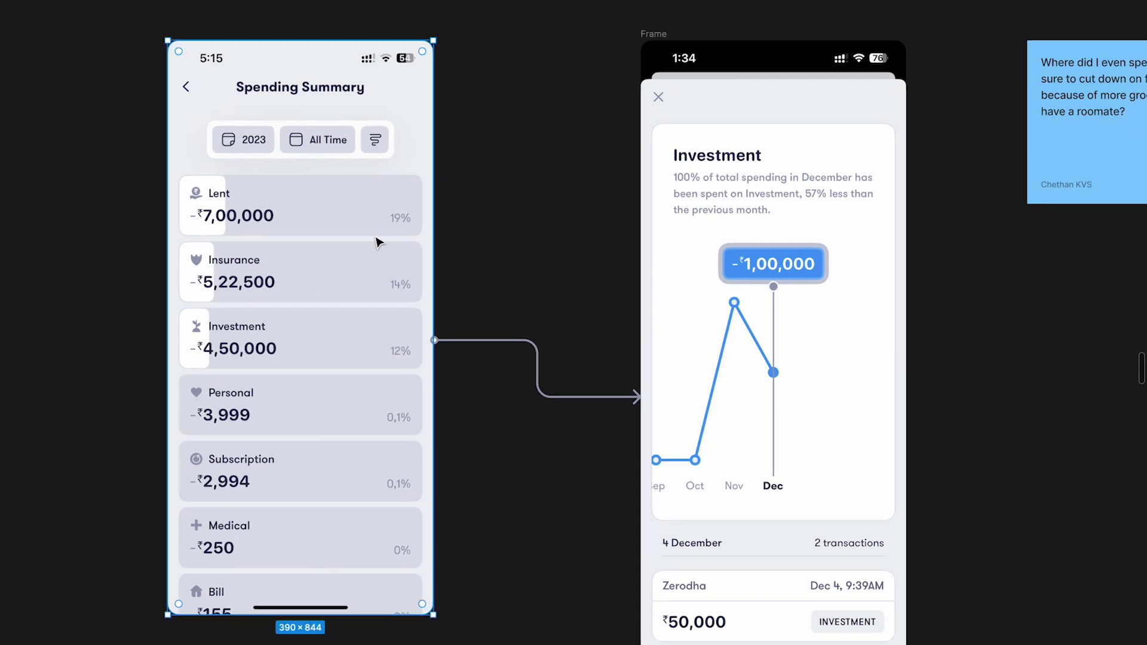
pyautogui.scroll(2, 378, 241)
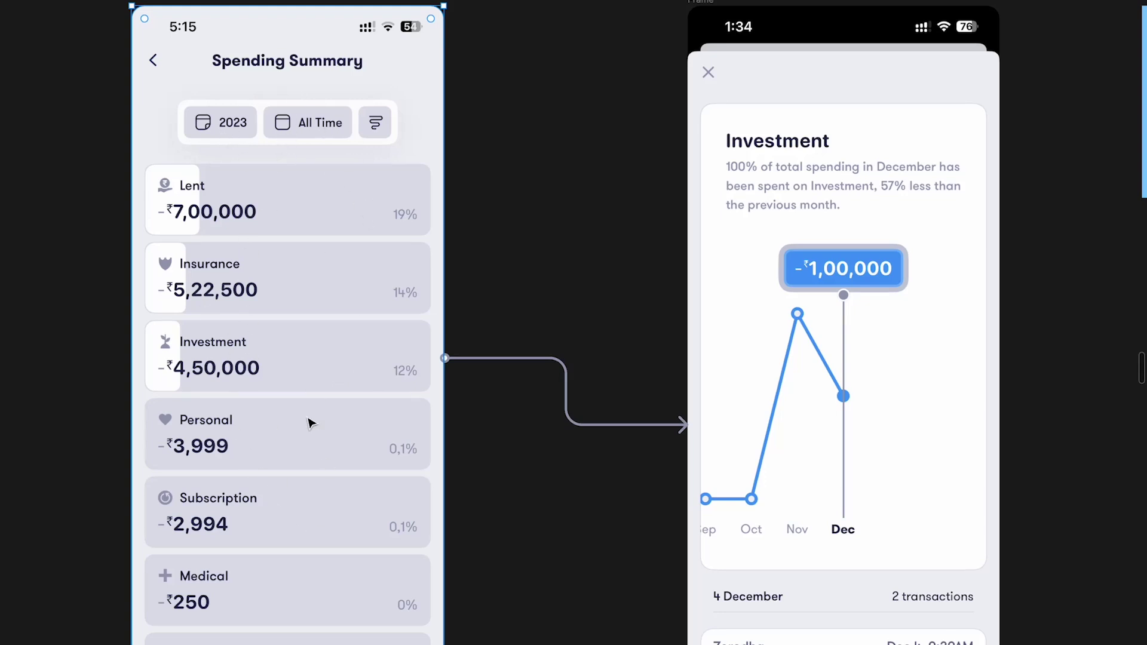
pyautogui.hscroll(5, 292, 363)
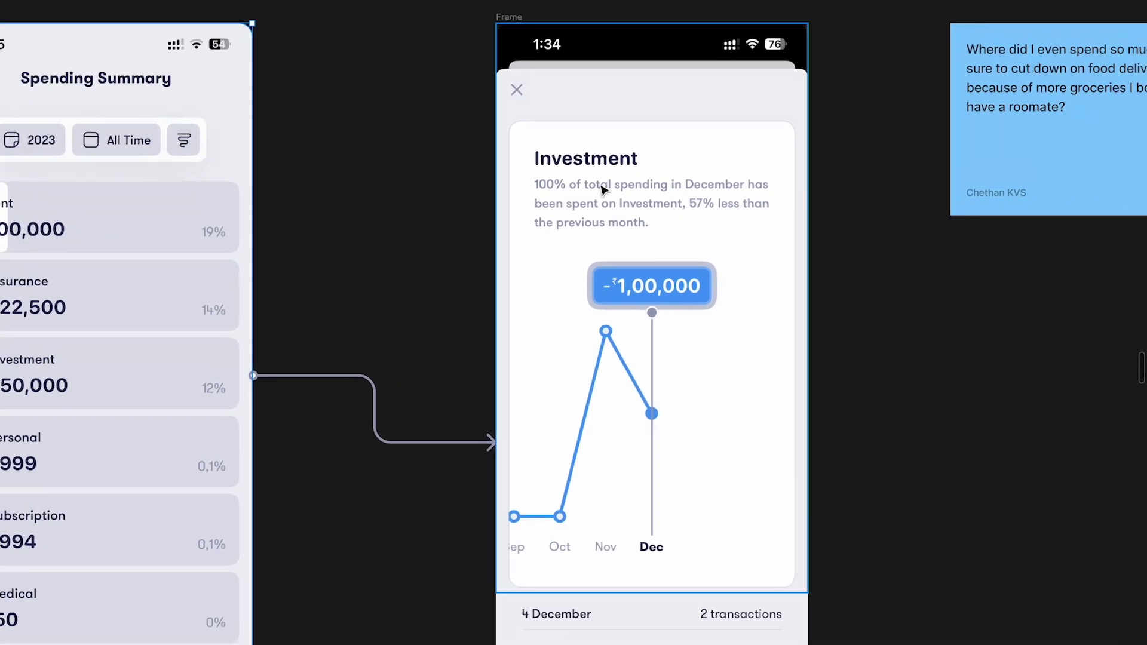
pyautogui.hscroll(-3, 603, 190)
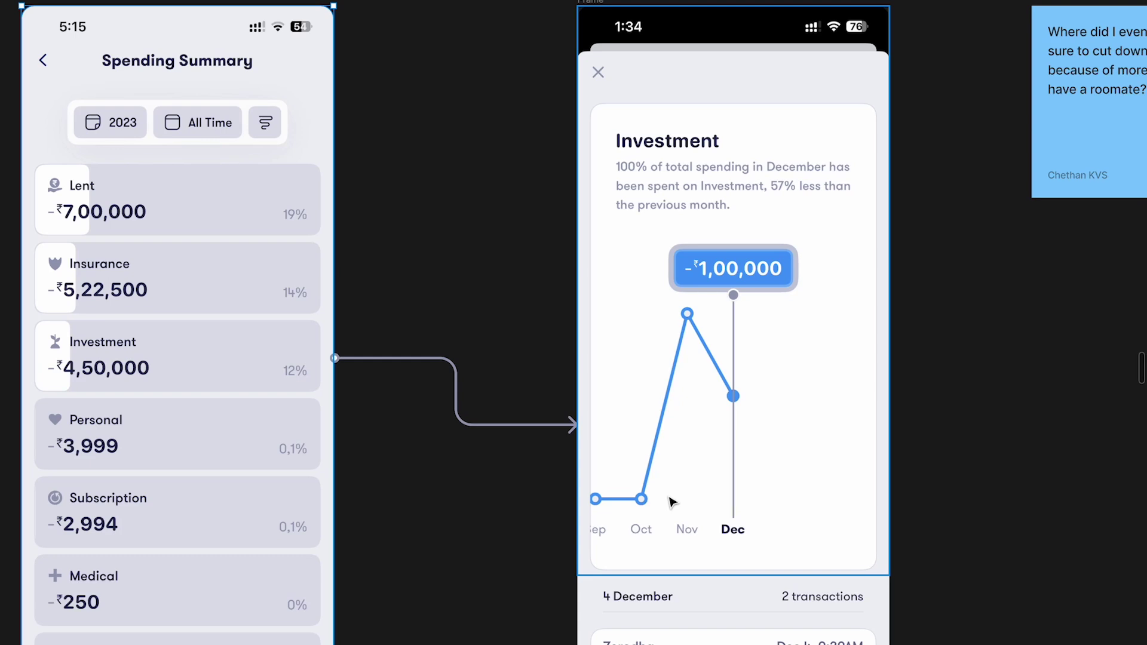
pyautogui.scroll(-5, 672, 502)
pyautogui.scroll(-3, 679, 514)
pyautogui.scroll(1, 700, 299)
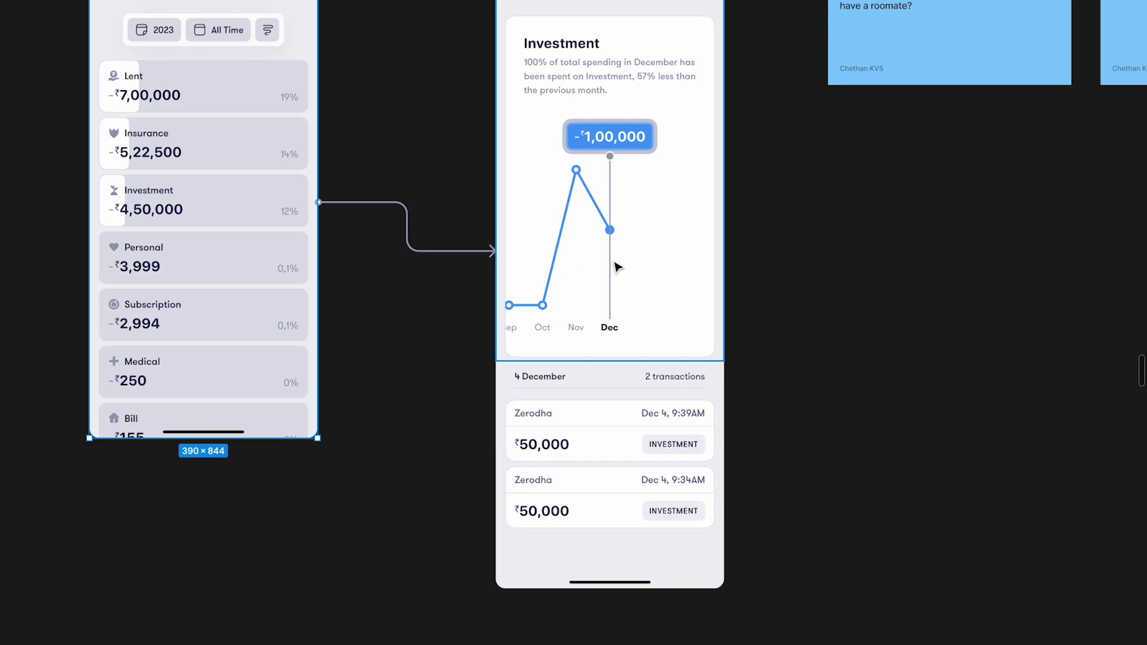
pyautogui.scroll(3, 618, 275)
pyautogui.scroll(8, 609, 344)
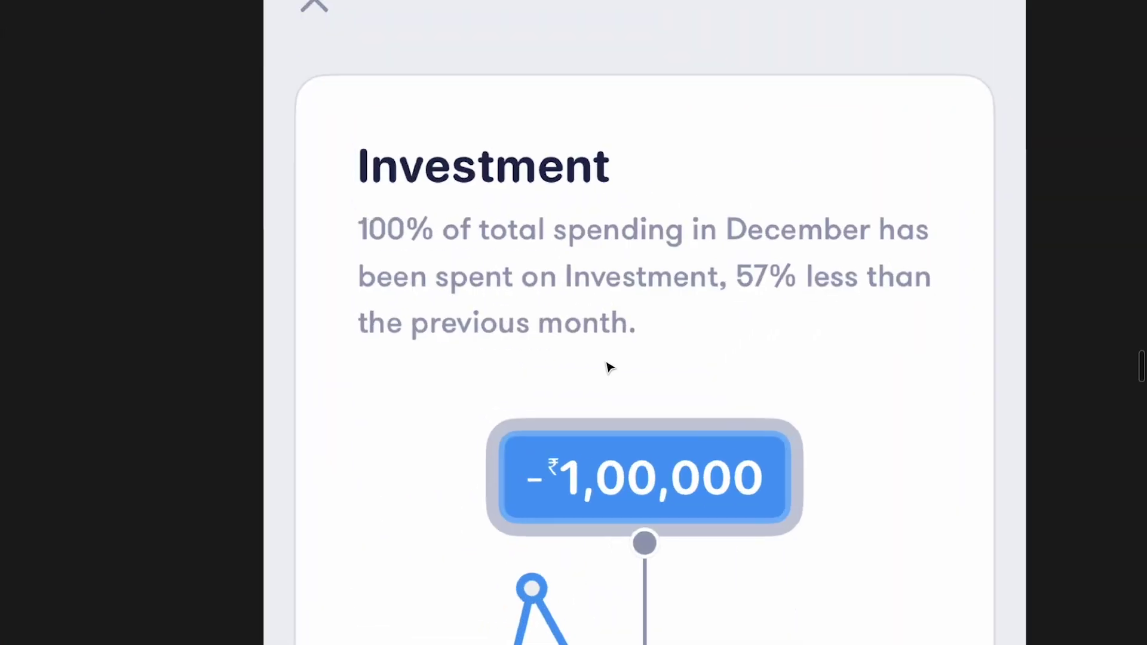
pyautogui.scroll(-1, 602, 288)
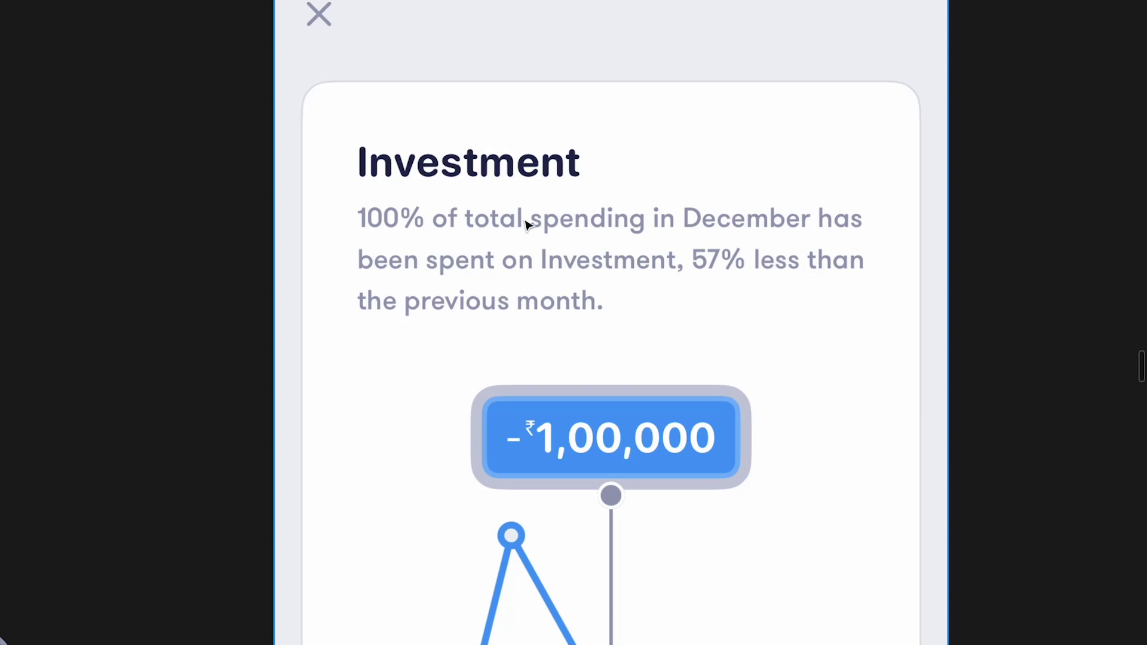
pyautogui.scroll(-3, 666, 390)
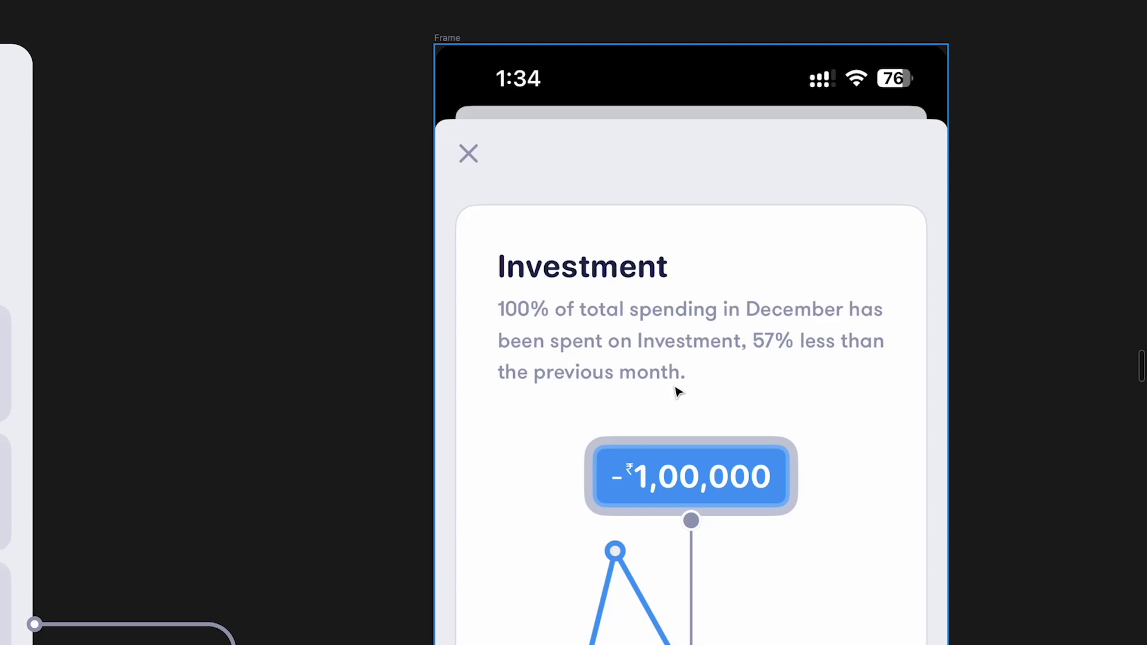
pyautogui.scroll(-5, 677, 391)
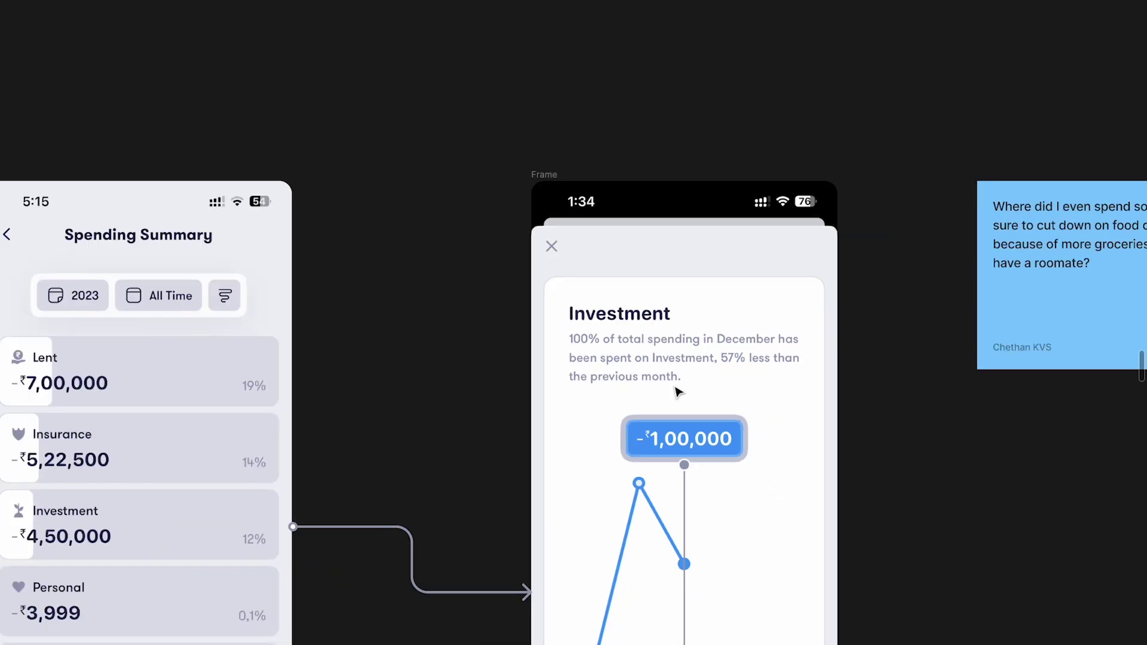
# Review the two sticky notes beside the Investment screen, on food and grocery spending and on increased shopping
pyautogui.hscroll(8, 678, 392)
pyautogui.scroll(4, 678, 391)
pyautogui.scroll(3, 678, 187)
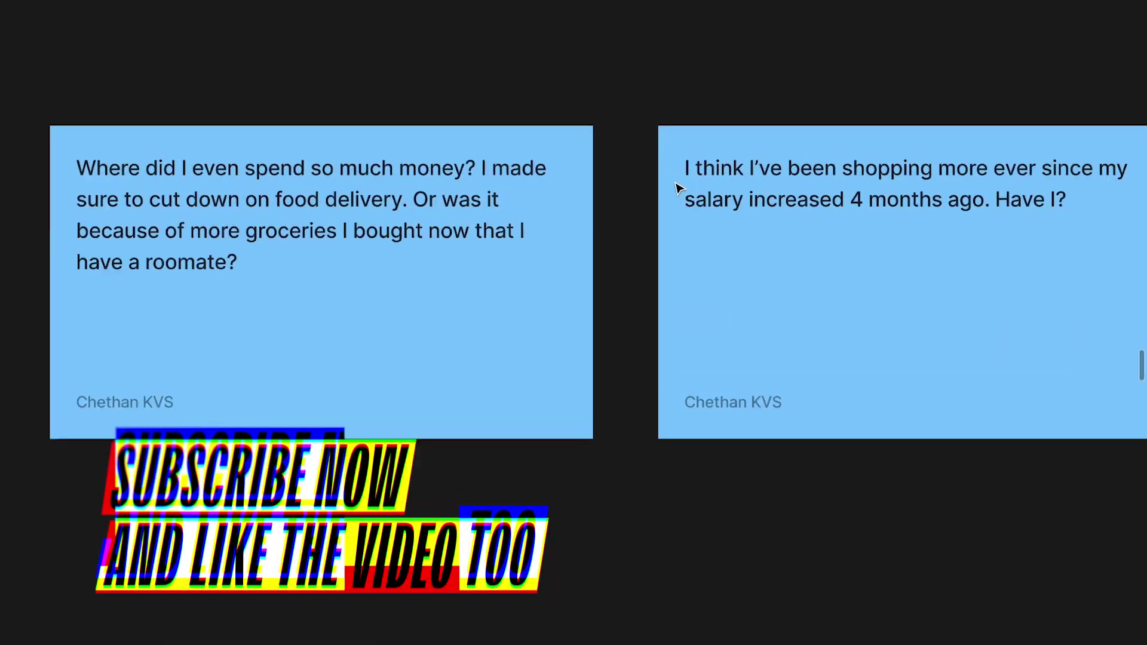
pyautogui.scroll(-1, 678, 187)
pyautogui.click(518, 245)
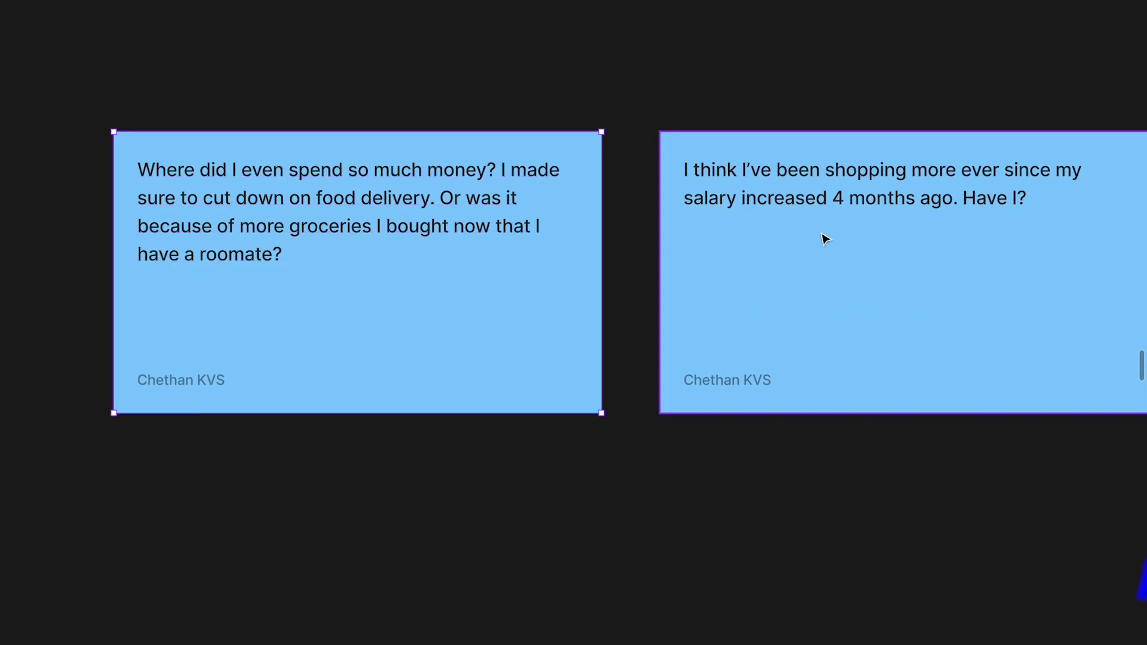
pyautogui.keyDown('shift'); pyautogui.click(823, 239); pyautogui.keyUp('shift')
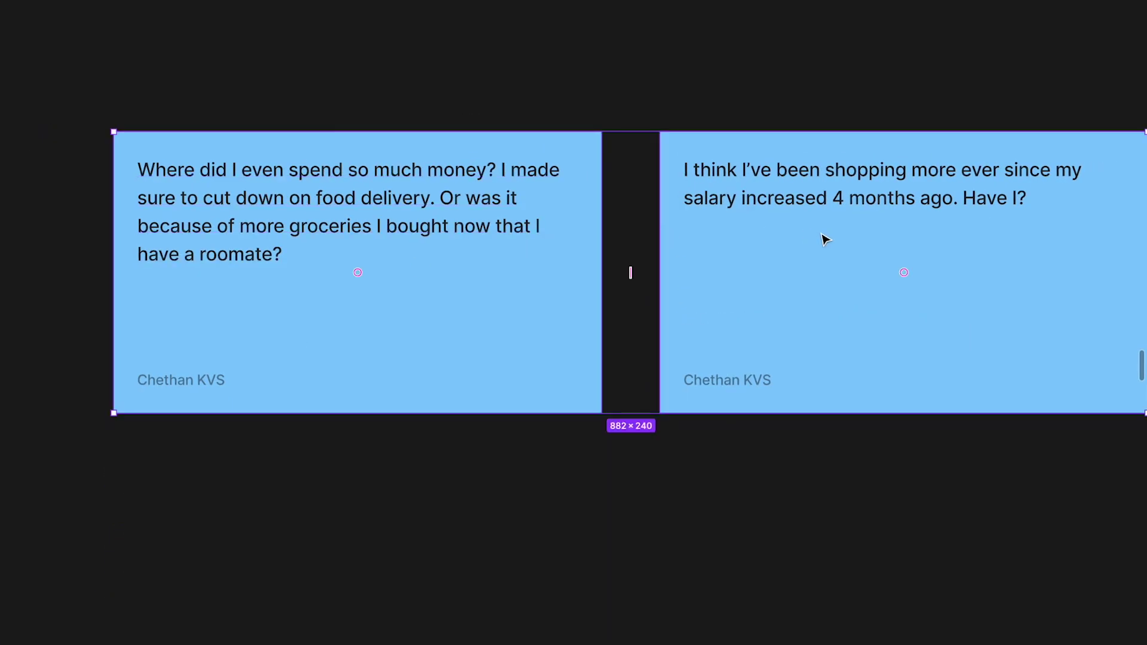
pyautogui.click(655, 485)
# Replace "Where did I even spend so much money" in the food delivery note with "It looks like a lot of money on food & drinks"
pyautogui.hscroll(-3, 650, 489)
pyautogui.scroll(2, 490, 366)
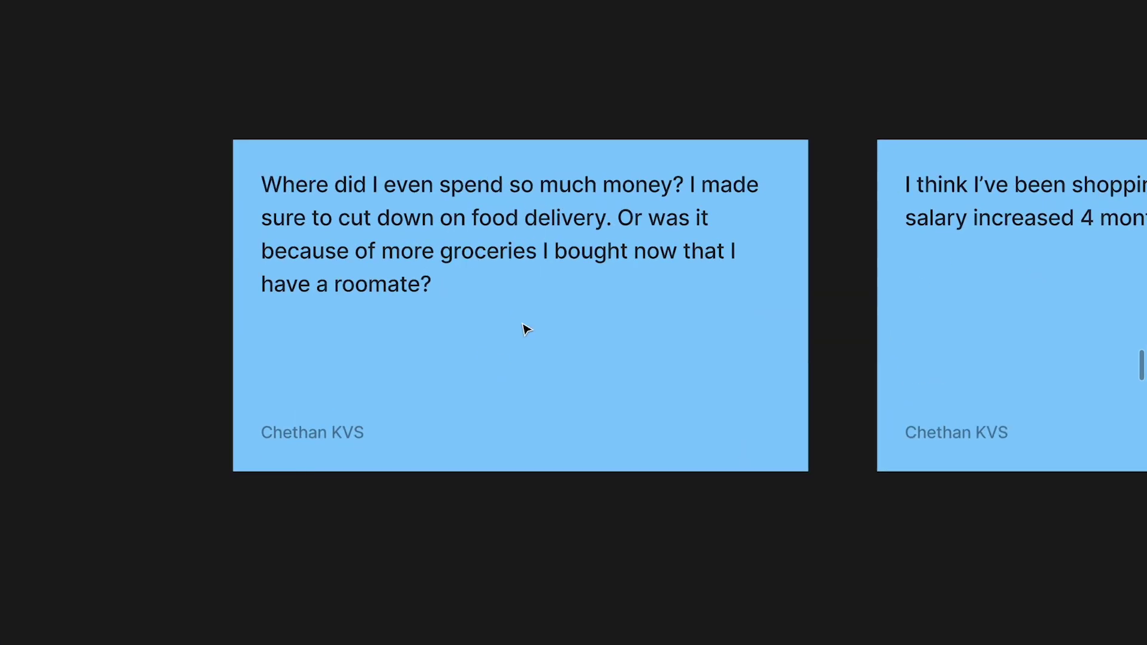
pyautogui.doubleClick(669, 190)
pyautogui.click(672, 185)
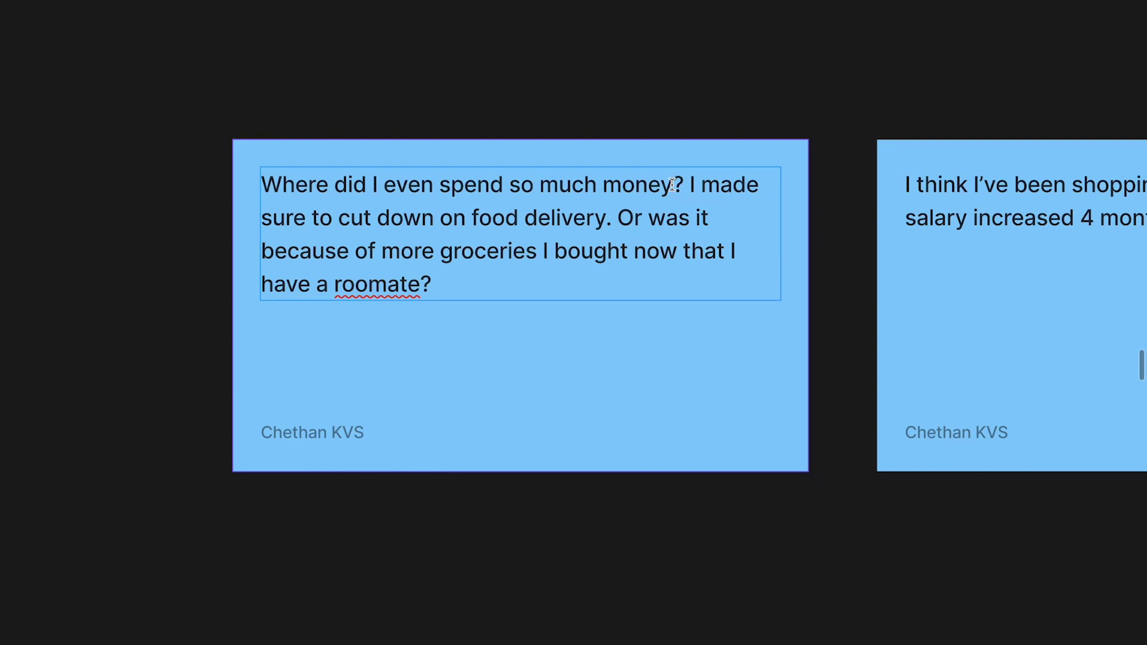
pyautogui.moveTo(672, 185); pyautogui.dragTo(261, 185)
pyautogui.write('It looks liek s')
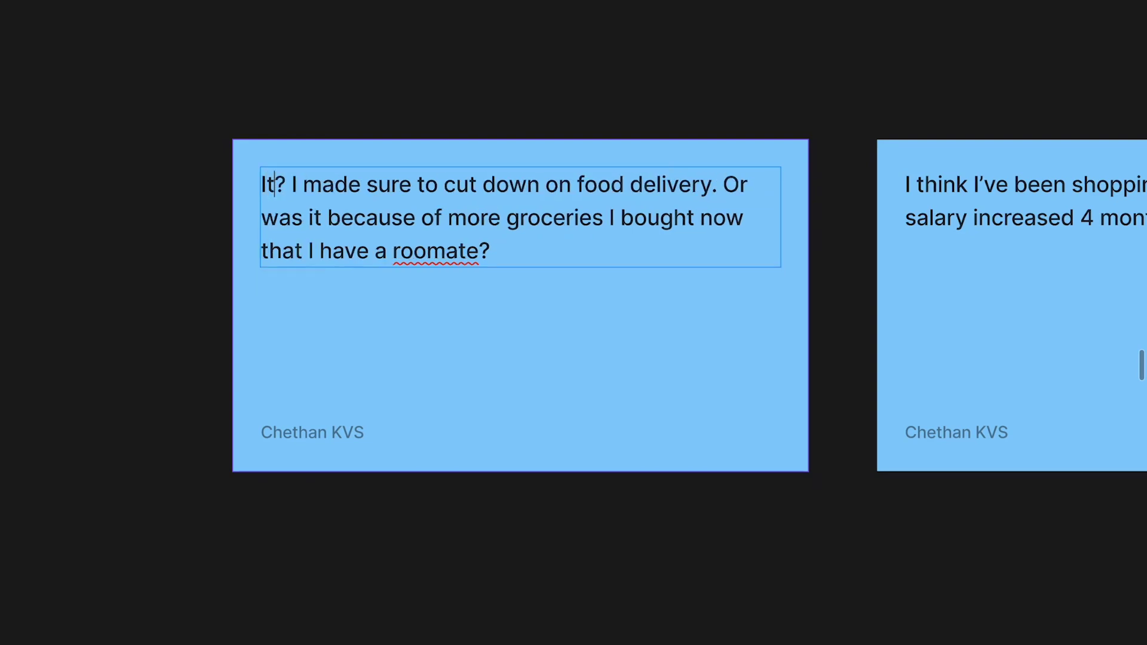
pyautogui.write('p')
pyautogui.press('BackSpace')
pyautogui.press('BackSpace')
pyautogui.press('BackSpace')
pyautogui.press('BackSpace')
pyautogui.press('BackSpace')
pyautogui.write('ke sp')
pyautogui.press('BackSpace')
pyautogui.press('BackSpace')
pyautogui.write('a lto of m')
pyautogui.press('BackSpace')
pyautogui.press('BackSpace')
pyautogui.press('BackSpace')
pyautogui.press('BackSpace')
pyautogui.press('BackSpace')
pyautogui.press('BackSpace')
pyautogui.press('BackSpace')
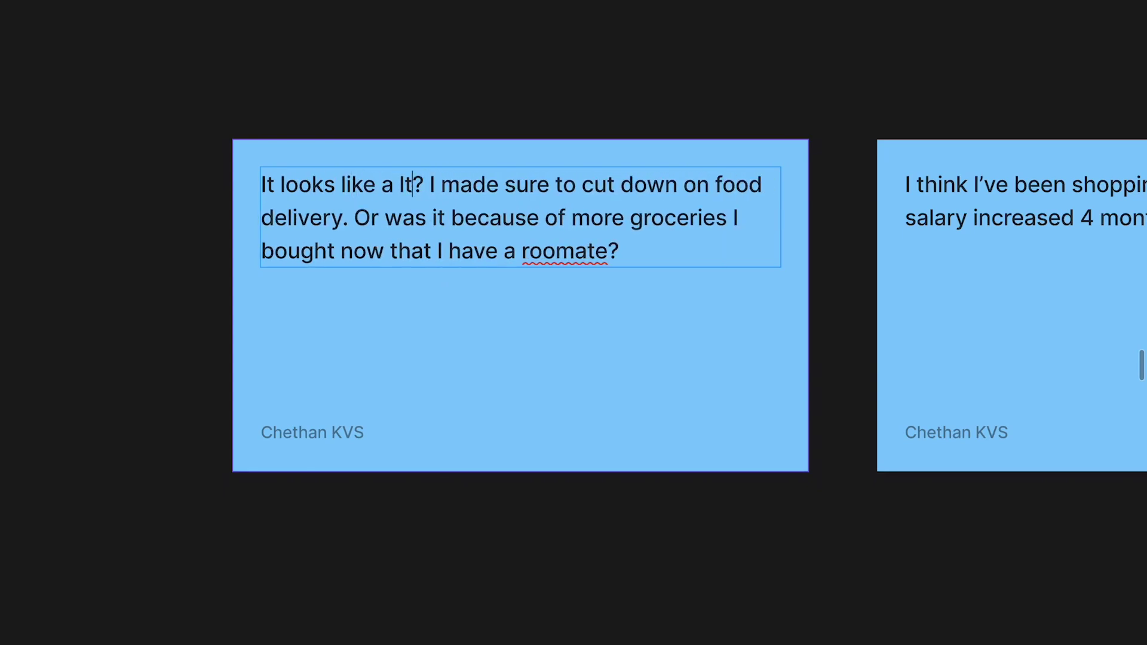
pyautogui.write('ot of money on ')
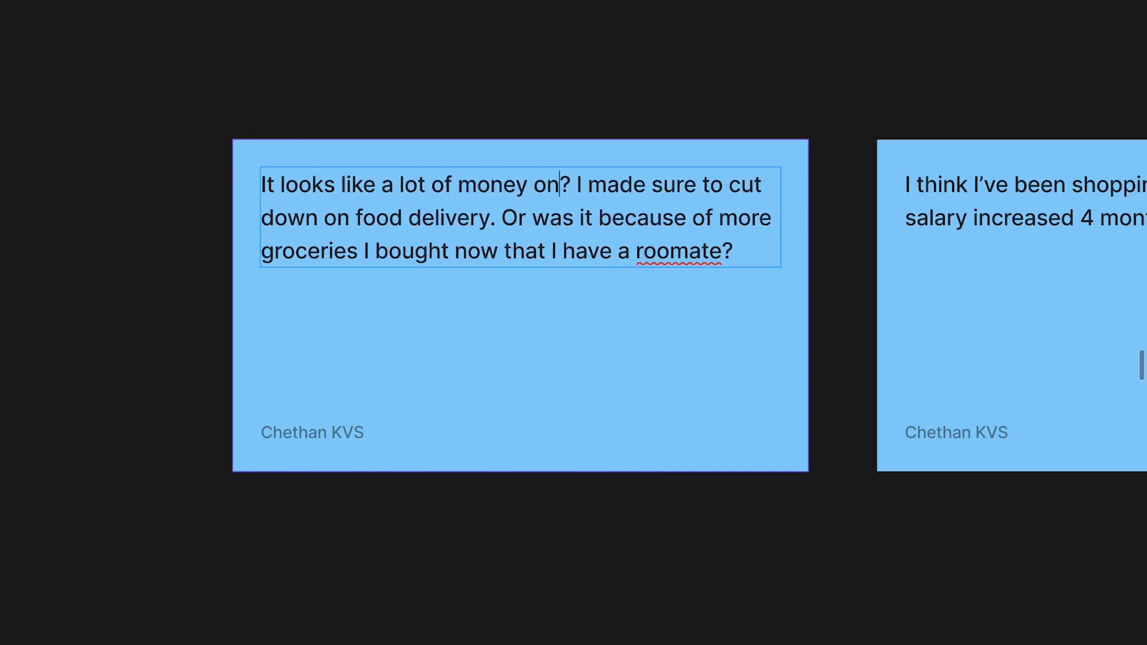
pyautogui.write('food & ')
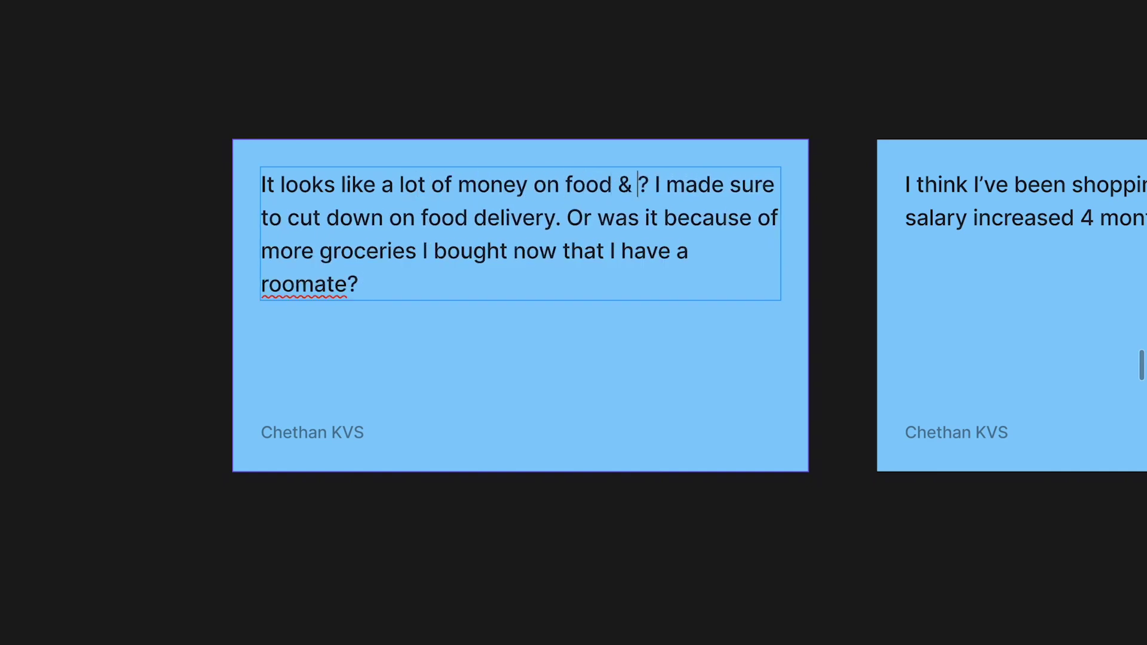
pyautogui.write('drinks')
pyautogui.click(868, 123)
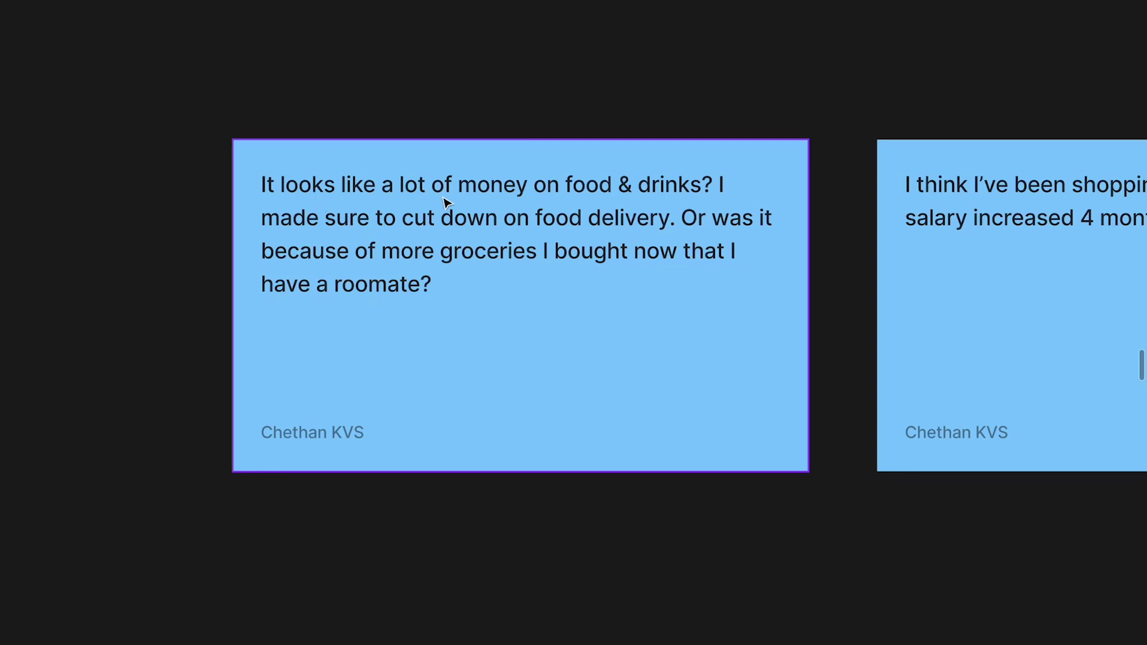
# Reread the food & drinks note and the note about shopping more since the salary increase
pyautogui.scroll(-2, 447, 203)
pyautogui.hscroll(-8, 447, 203)
pyautogui.scroll(-4, 322, 348)
pyautogui.hscroll(-7, 322, 349)
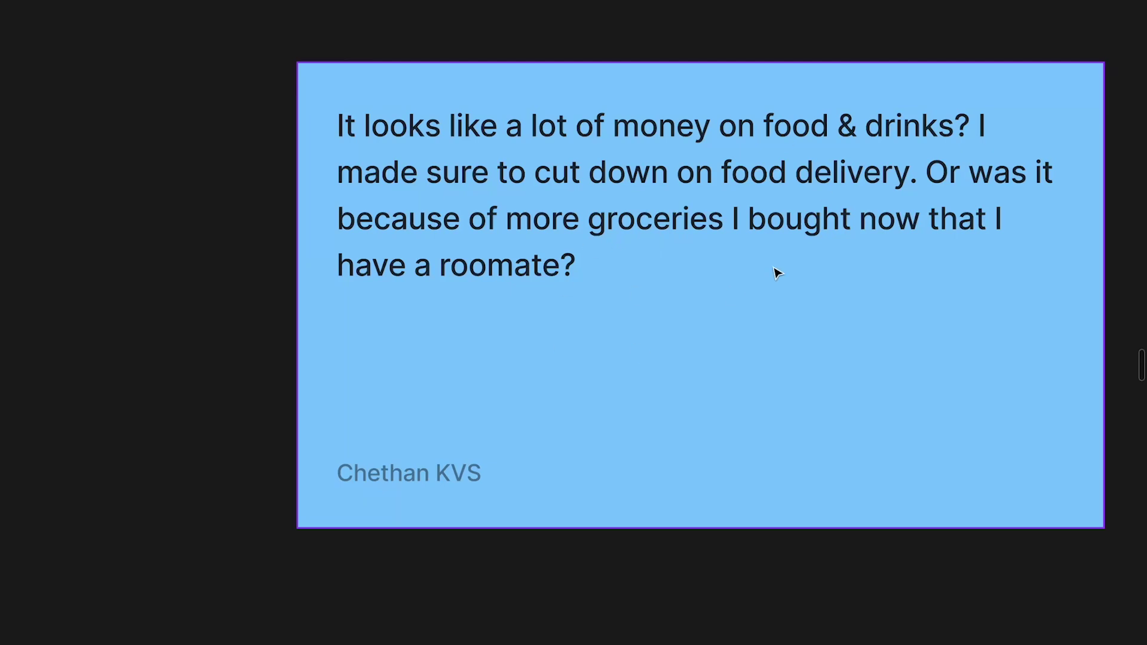
pyautogui.scroll(-3, 777, 273)
pyautogui.hscroll(8, 777, 273)
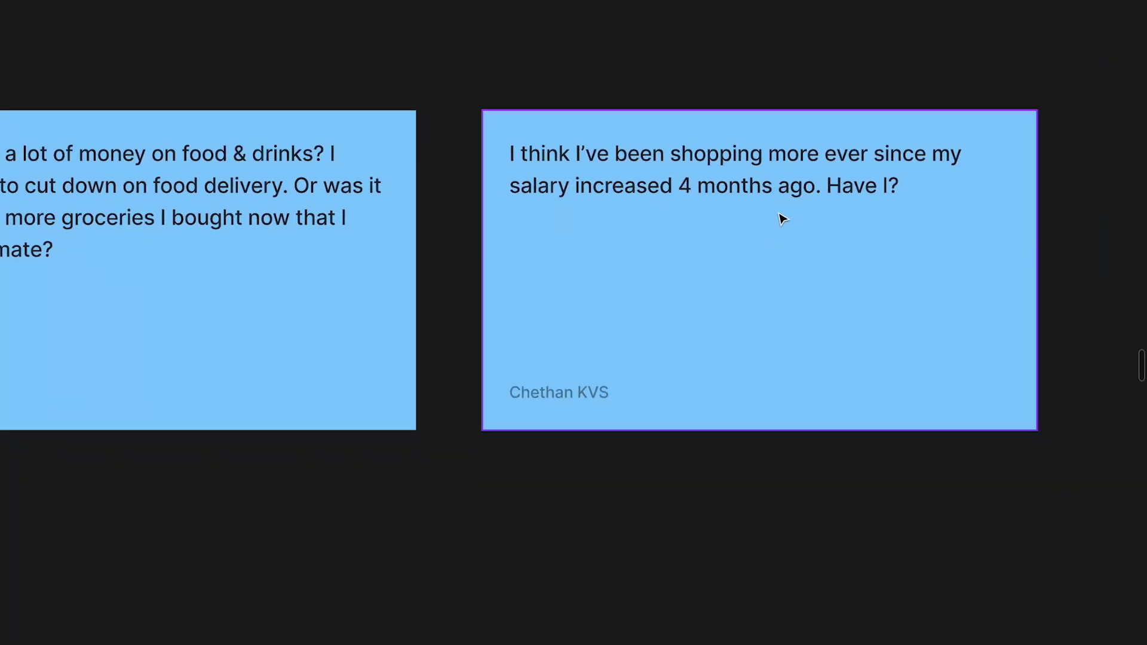
pyautogui.scroll(2, 782, 219)
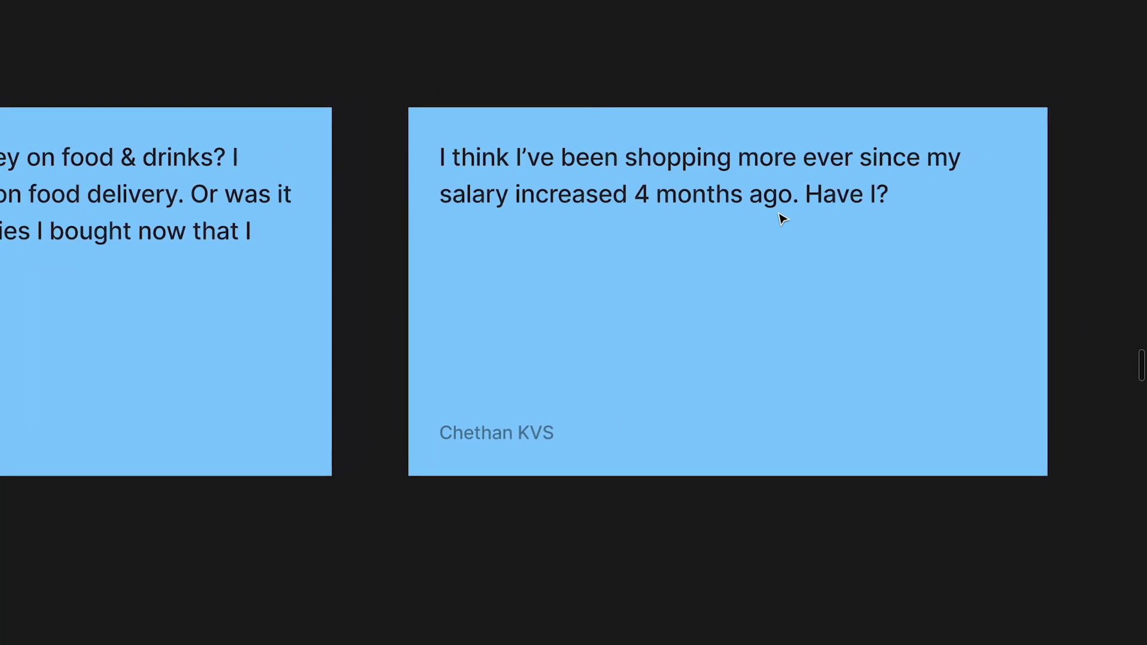
pyautogui.click(783, 220)
pyautogui.scroll(-3, 783, 219)
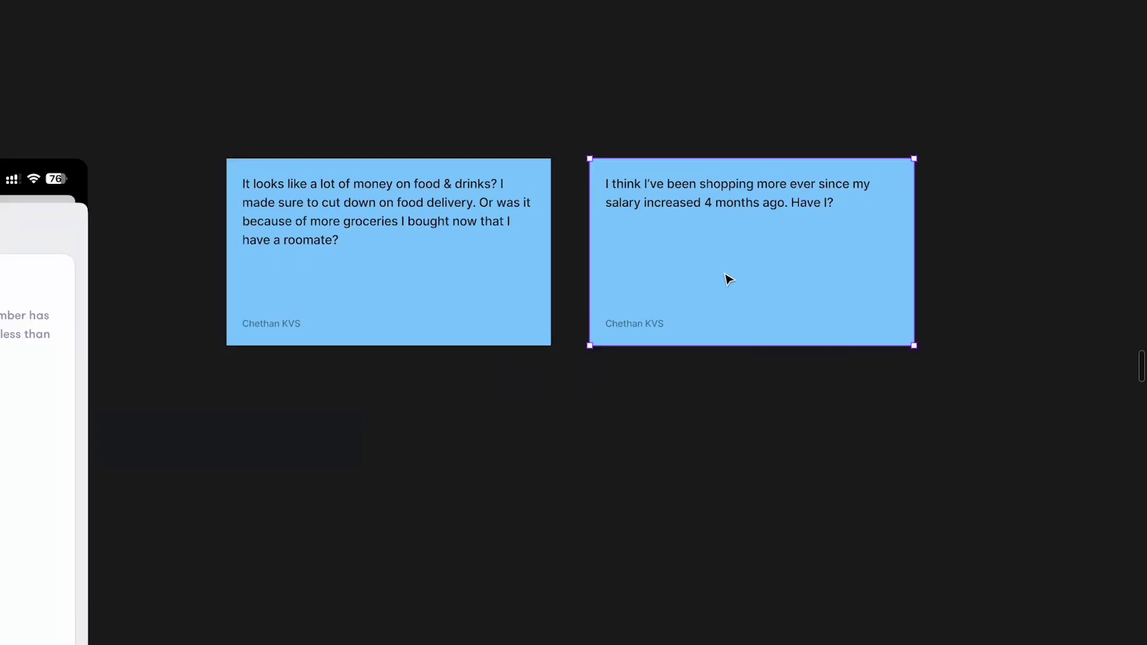
# Select the Spending Summary screen and inspect its category list
pyautogui.scroll(-2, 729, 280)
pyautogui.hscroll(-8, 728, 279)
pyautogui.click(371, 275)
pyautogui.scroll(3, 371, 274)
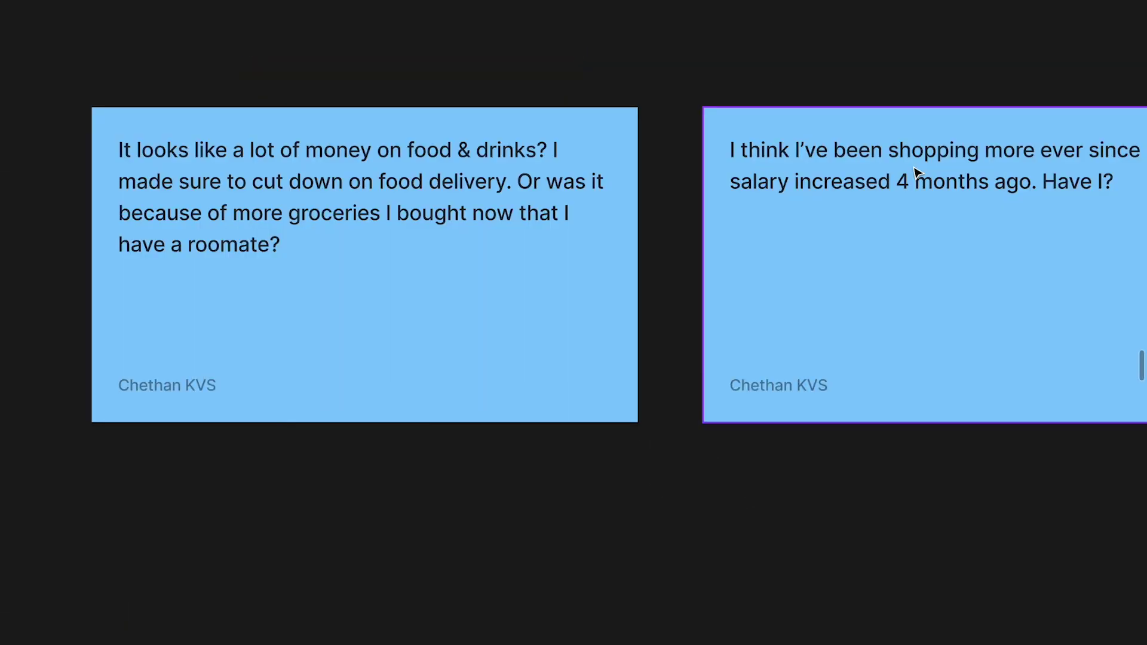
# Select the sticky note about shopping more since the salary increase and read its question
pyautogui.hscroll(3, 916, 179)
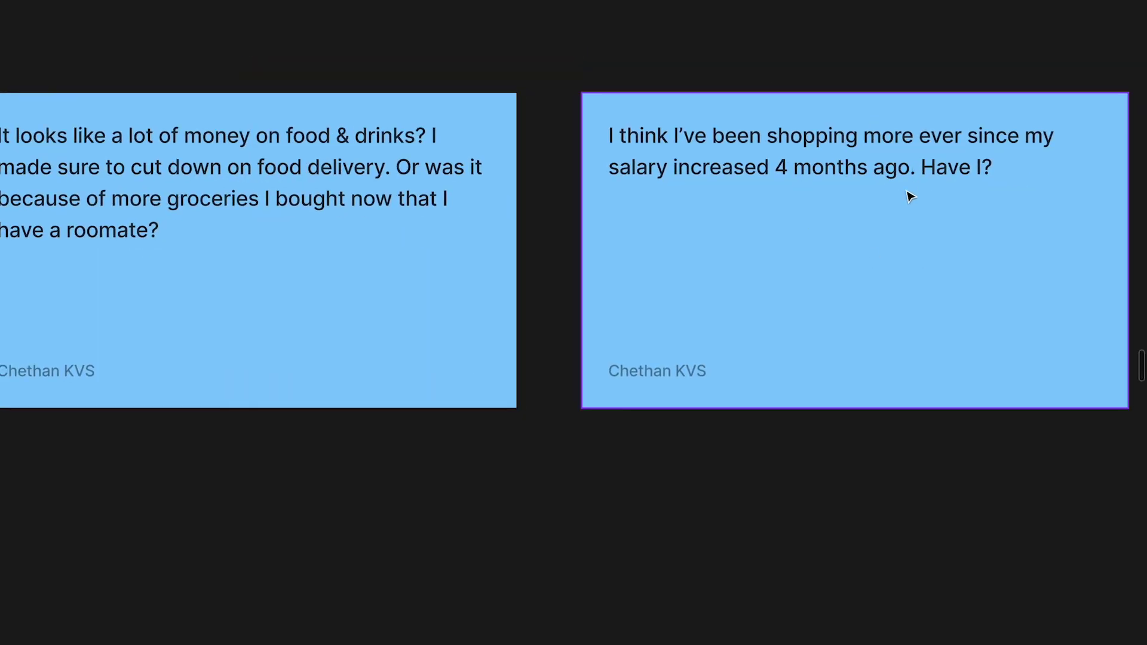
pyautogui.scroll(-3, 910, 197)
pyautogui.scroll(2, 525, 192)
pyautogui.click(969, 222)
pyautogui.hscroll(4, 969, 223)
pyautogui.scroll(1, 898, 222)
pyautogui.hscroll(2, 899, 221)
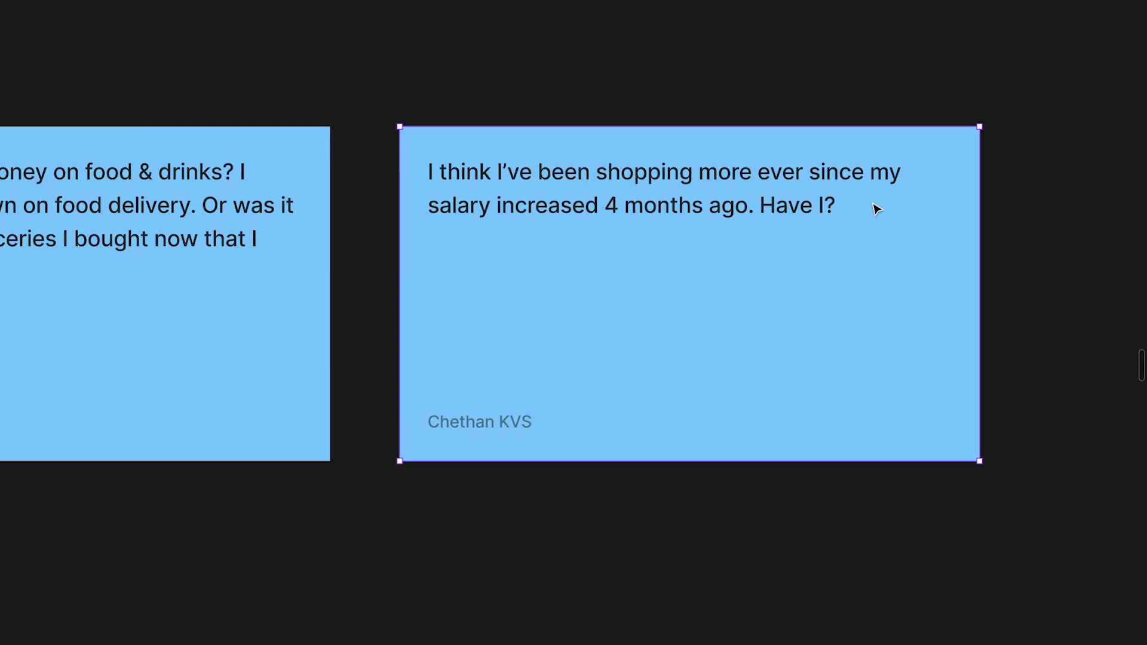
# Select the food & drinks note and the shopping note together
pyautogui.scroll(-2, 876, 209)
pyautogui.hscroll(-2, 494, 233)
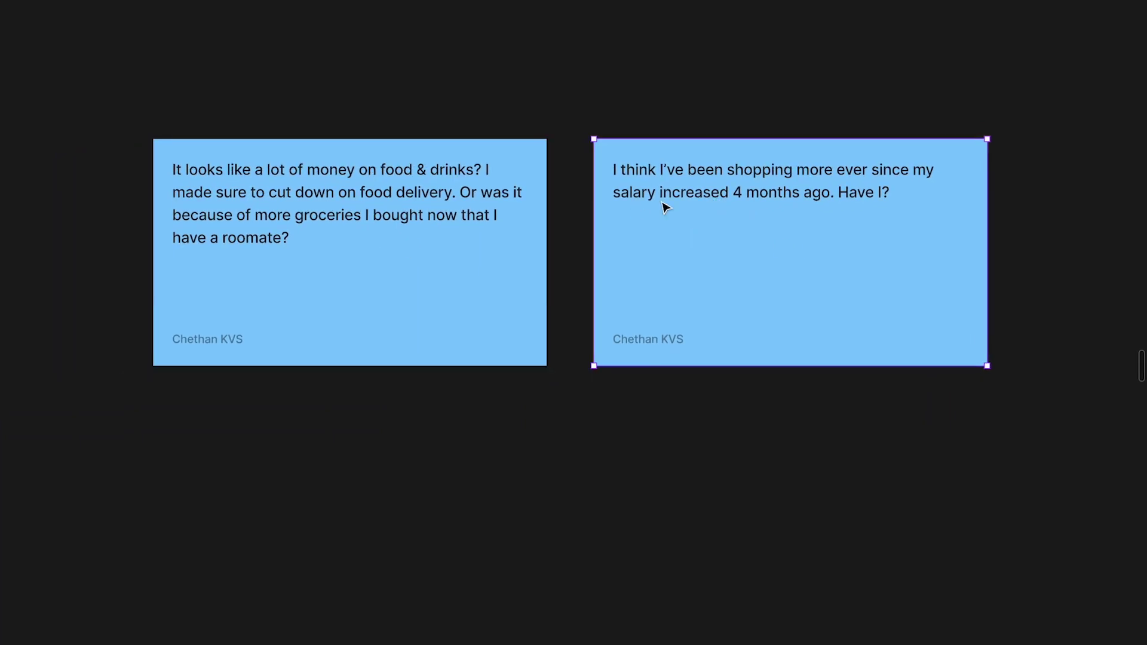
pyautogui.moveTo(463, 69); pyautogui.dragTo(697, 258)
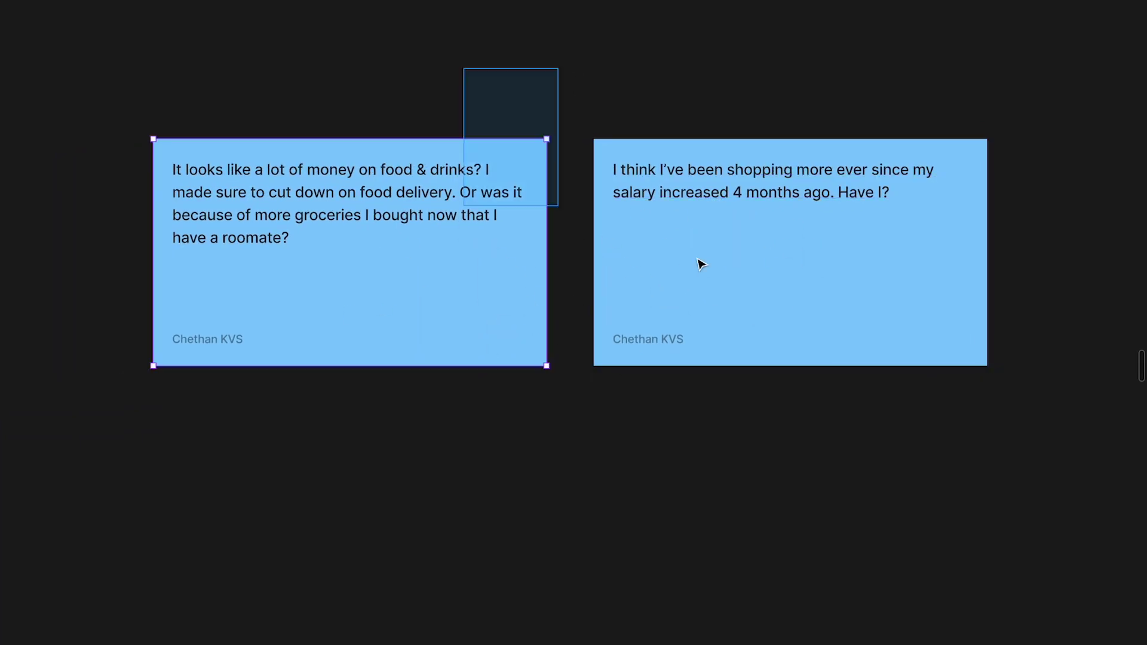
pyautogui.keyDown('shift'); pyautogui.click(700, 264); pyautogui.keyUp('shift')
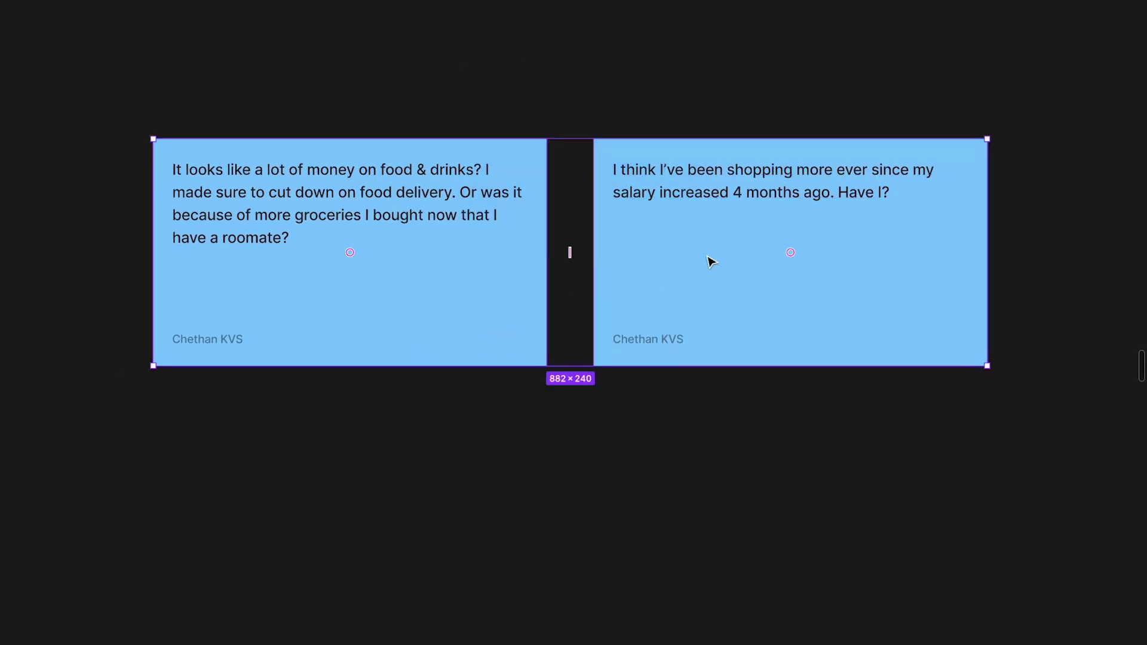
# Check the two notes' questions against the Spending Summary and Investment screens, and clear the note selection
pyautogui.scroll(-3, 709, 261)
pyautogui.hscroll(-4, 709, 261)
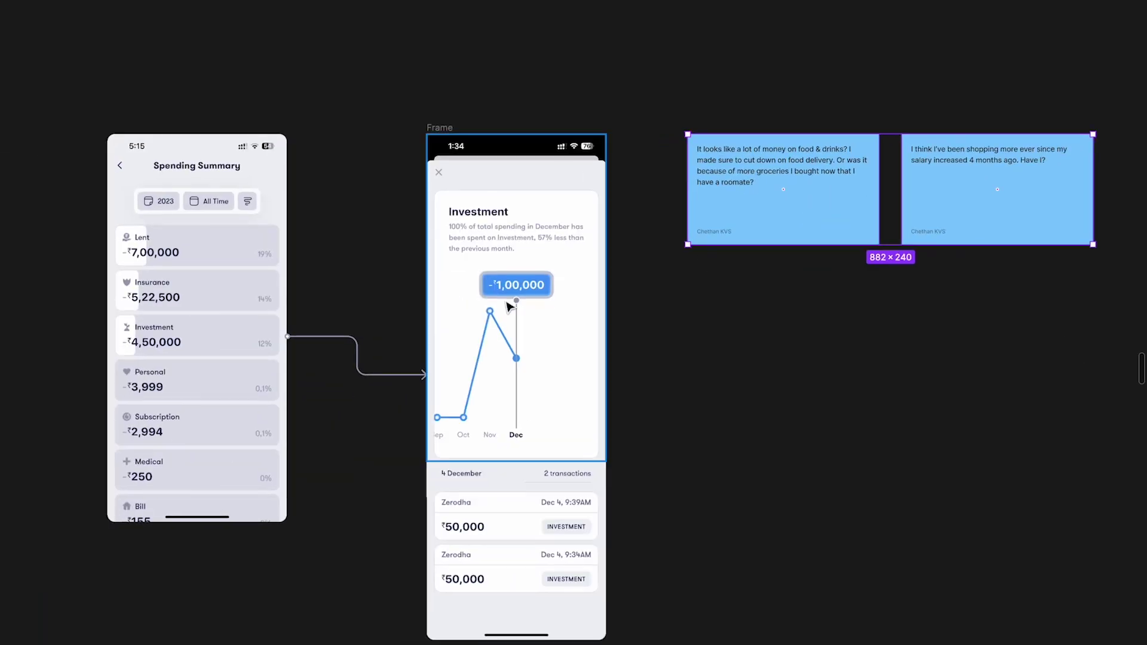
pyautogui.scroll(2, 509, 303)
pyautogui.scroll(2, 510, 306)
pyautogui.hscroll(5, 559, 236)
pyautogui.scroll(2, 559, 235)
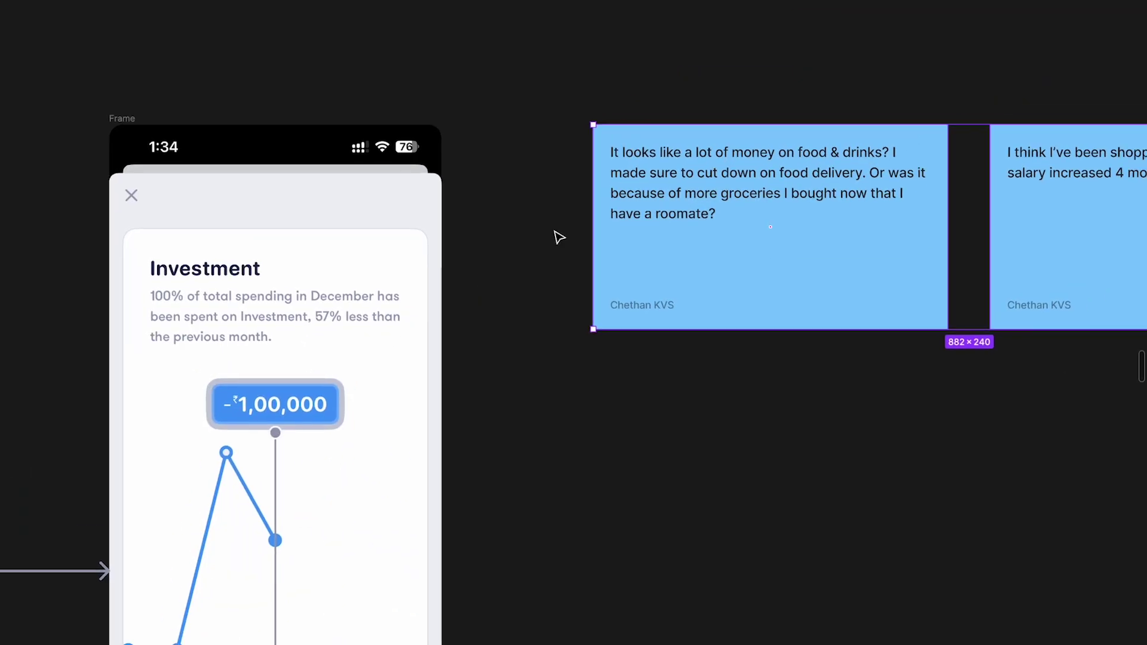
pyautogui.scroll(1, 732, 156)
pyautogui.click(686, 95)
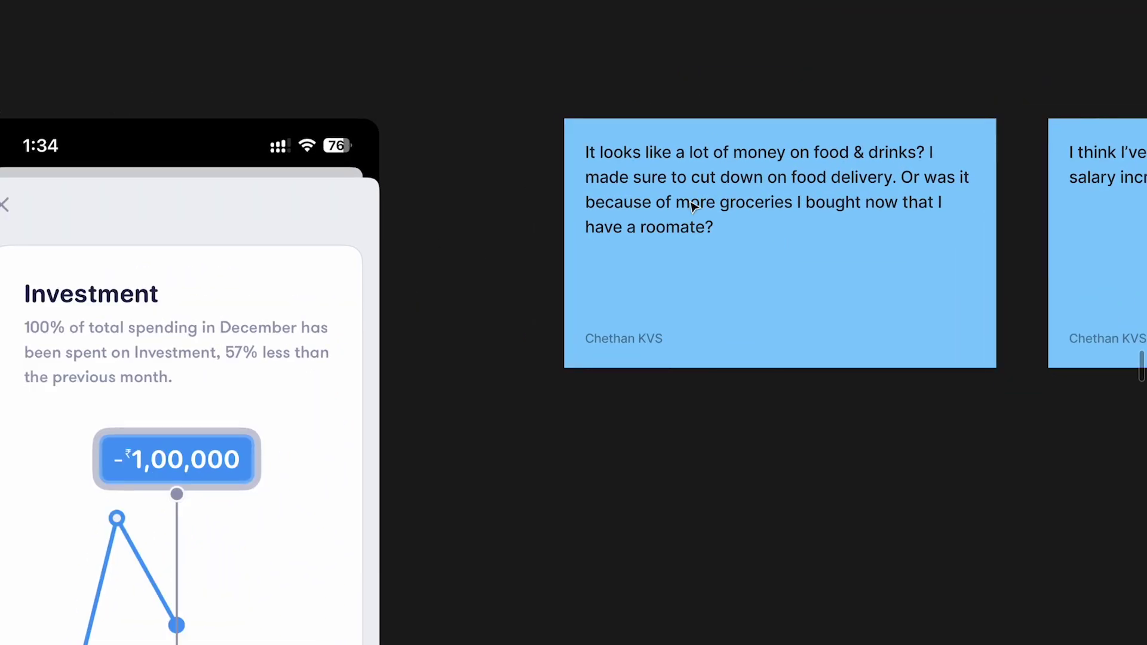
# Examine the Investment screen's summary text and December transactions, and reread the food & drinks note
pyautogui.hscroll(-3, 299, 274)
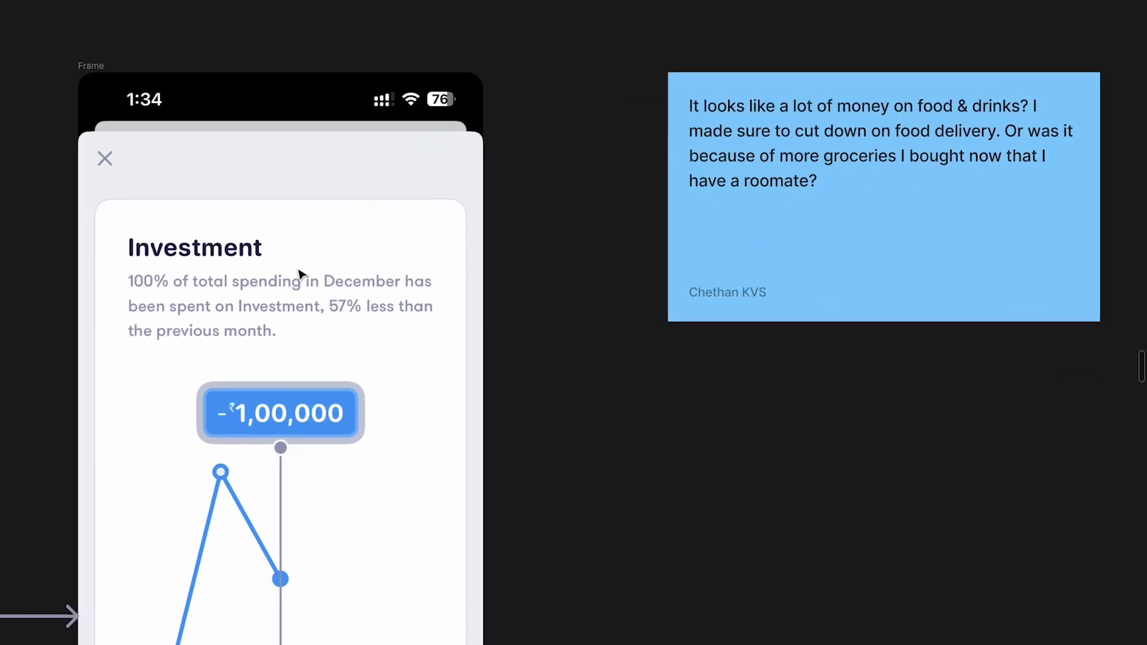
pyautogui.hscroll(2, 938, 187)
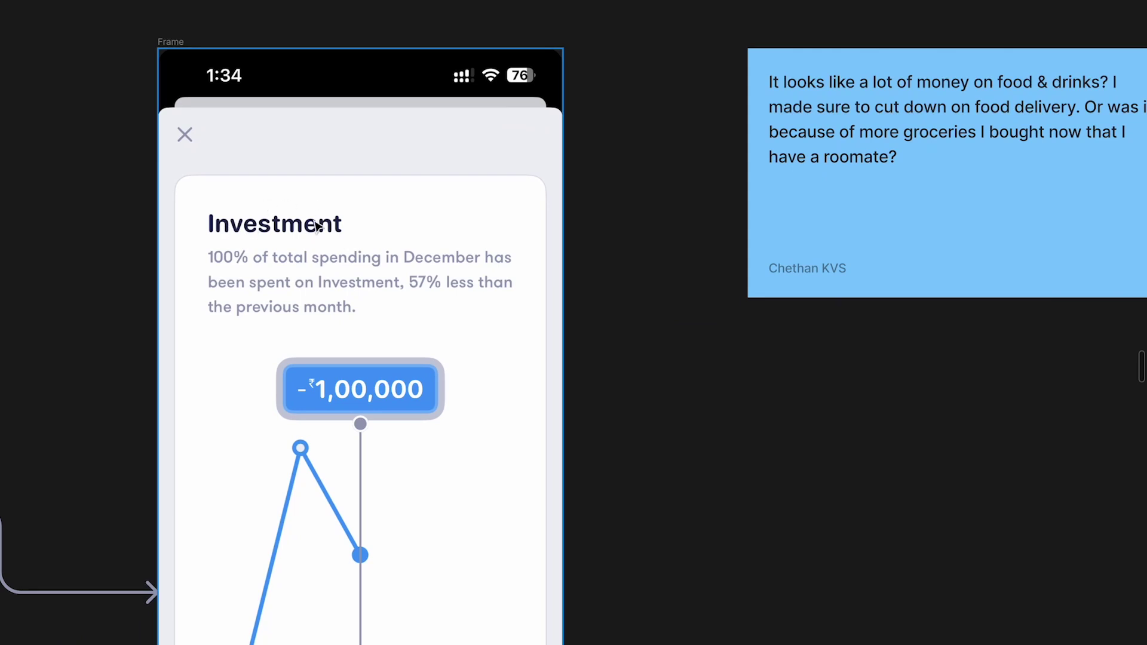
pyautogui.scroll(-10, 317, 225)
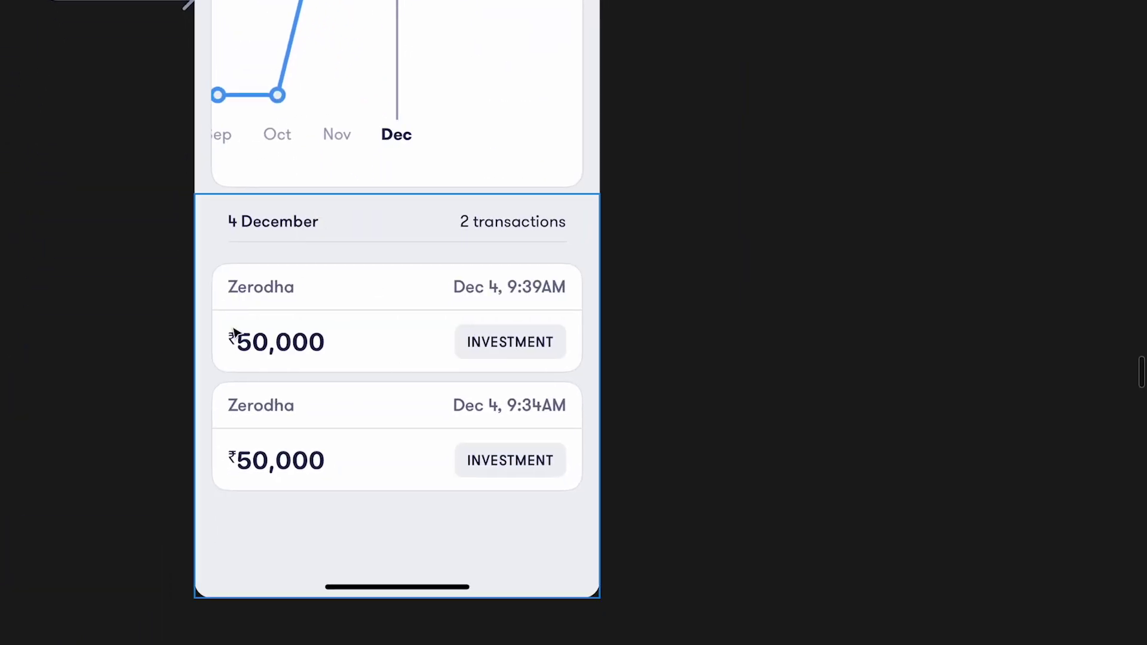
pyautogui.scroll(-2, 432, 389)
pyautogui.scroll(9, 433, 389)
pyautogui.hscroll(5, 433, 388)
pyautogui.scroll(5, 719, 299)
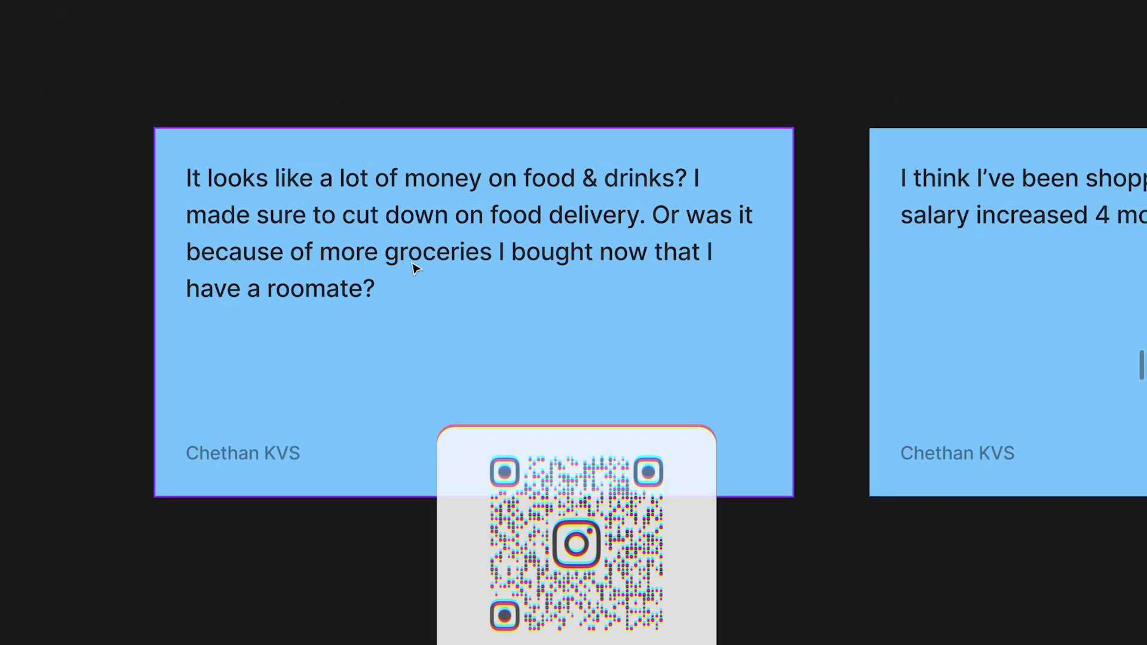
# Inspect the old Investment screen's monthly spending chart beside the linked Spending Summary screen
pyautogui.hscroll(-6, 416, 269)
pyautogui.scroll(-7, 415, 268)
pyautogui.scroll(4, 415, 268)
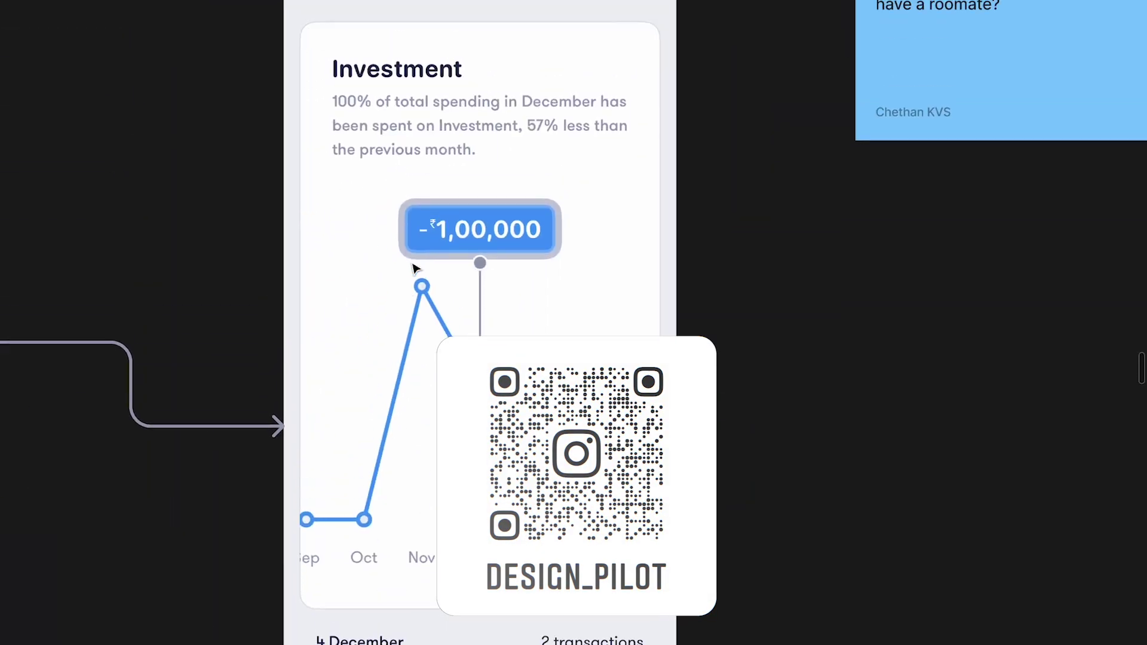
pyautogui.hscroll(-13, 415, 268)
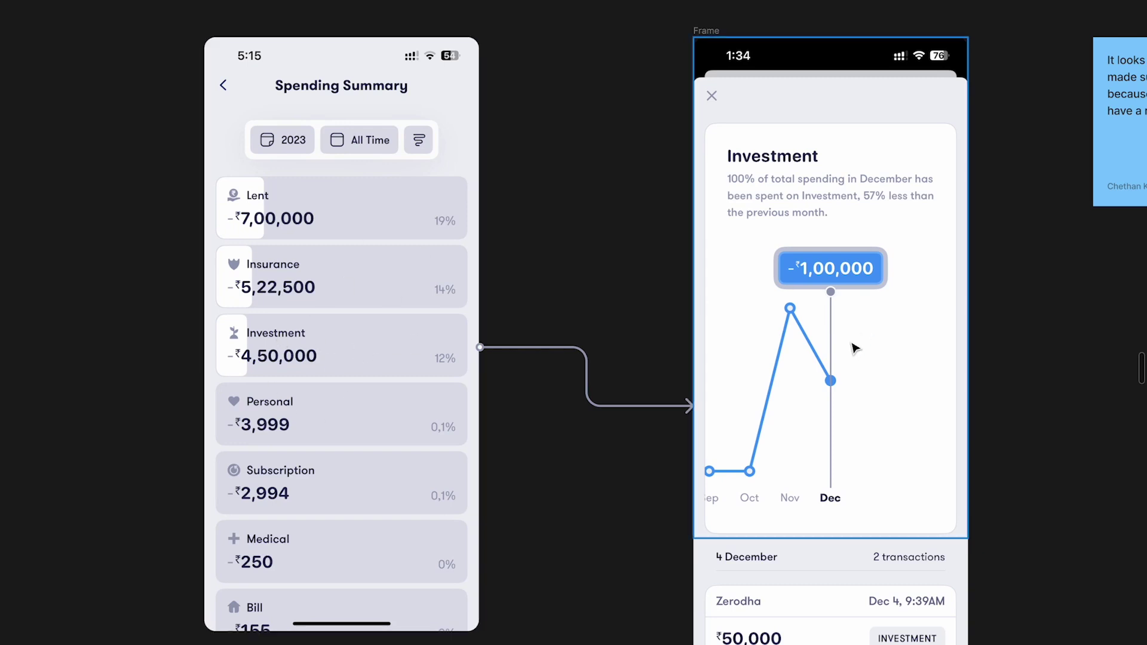
pyautogui.scroll(-2, 852, 350)
pyautogui.hscroll(1, 851, 350)
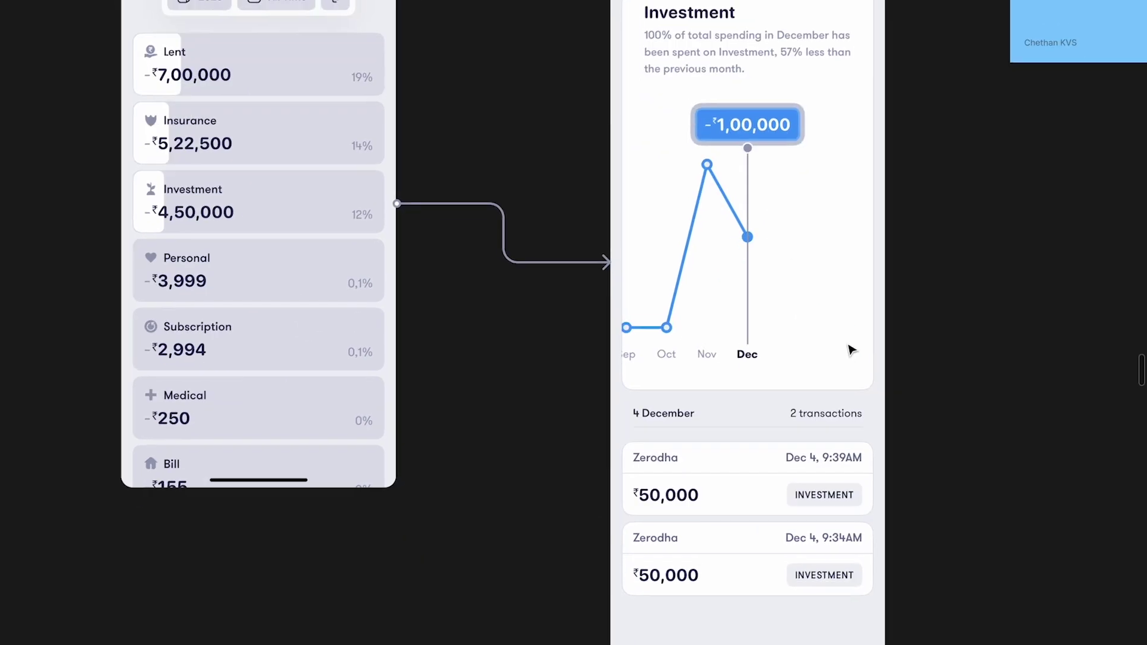
pyautogui.scroll(1, 850, 349)
pyautogui.hscroll(1, 773, 390)
pyautogui.scroll(3, 692, 297)
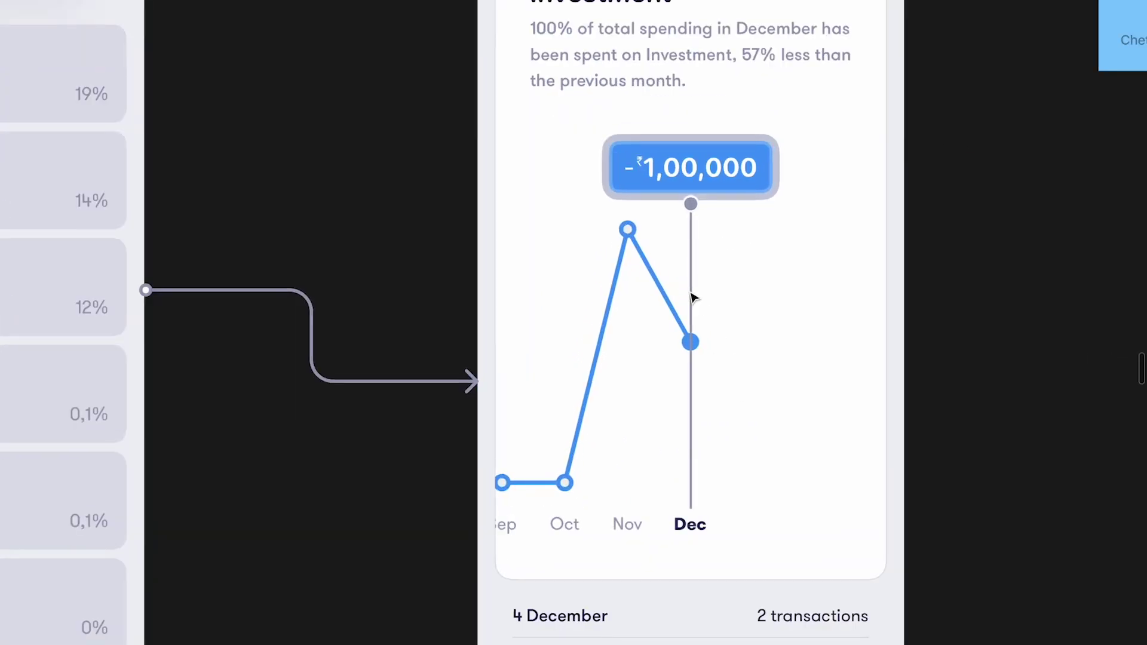
# Examine the 4 December transactions below the chart and look back at the sticky notes
pyautogui.scroll(-6, 692, 297)
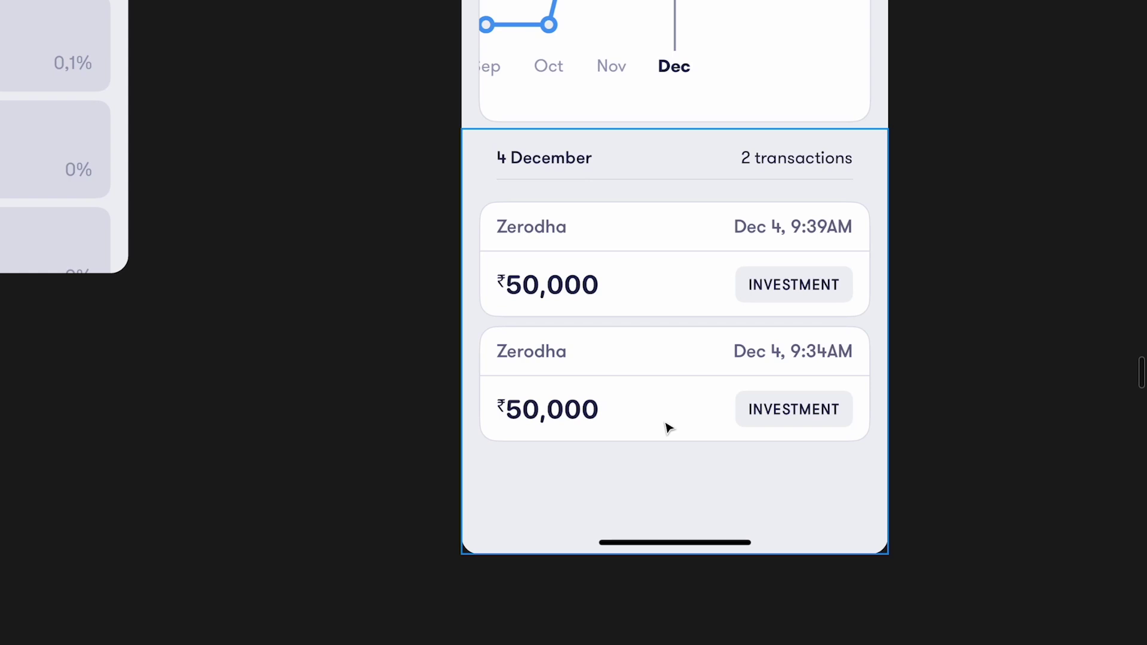
pyautogui.scroll(-5, 669, 429)
pyautogui.hscroll(6, 669, 428)
pyautogui.scroll(6, 669, 428)
pyautogui.hscroll(-2, 669, 428)
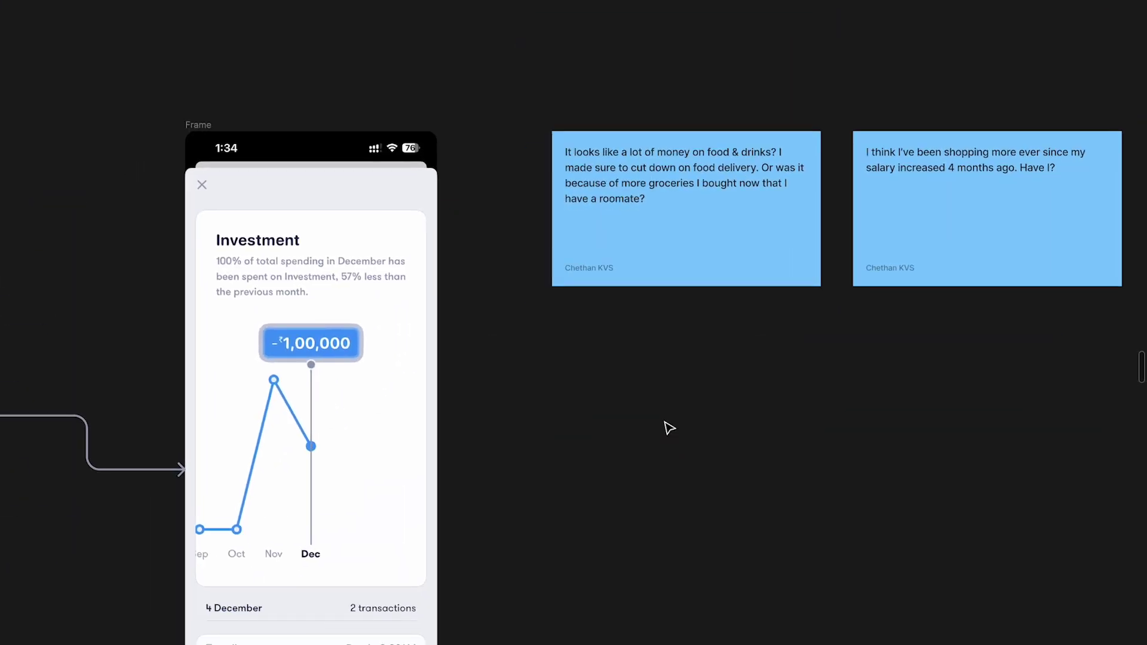
# Examine the redesigned Investment screen's header total and its Date, Category and Merchant grouping options
pyautogui.hscroll(15, 474, 417)
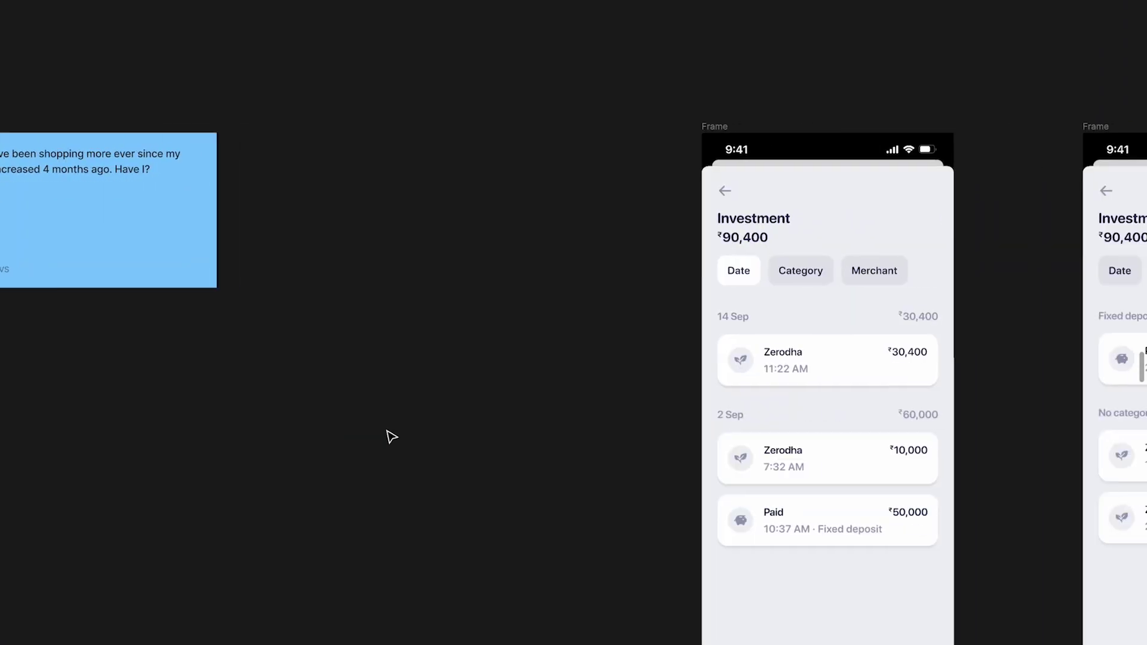
pyautogui.hscroll(3, 729, 255)
pyautogui.scroll(-1, 730, 255)
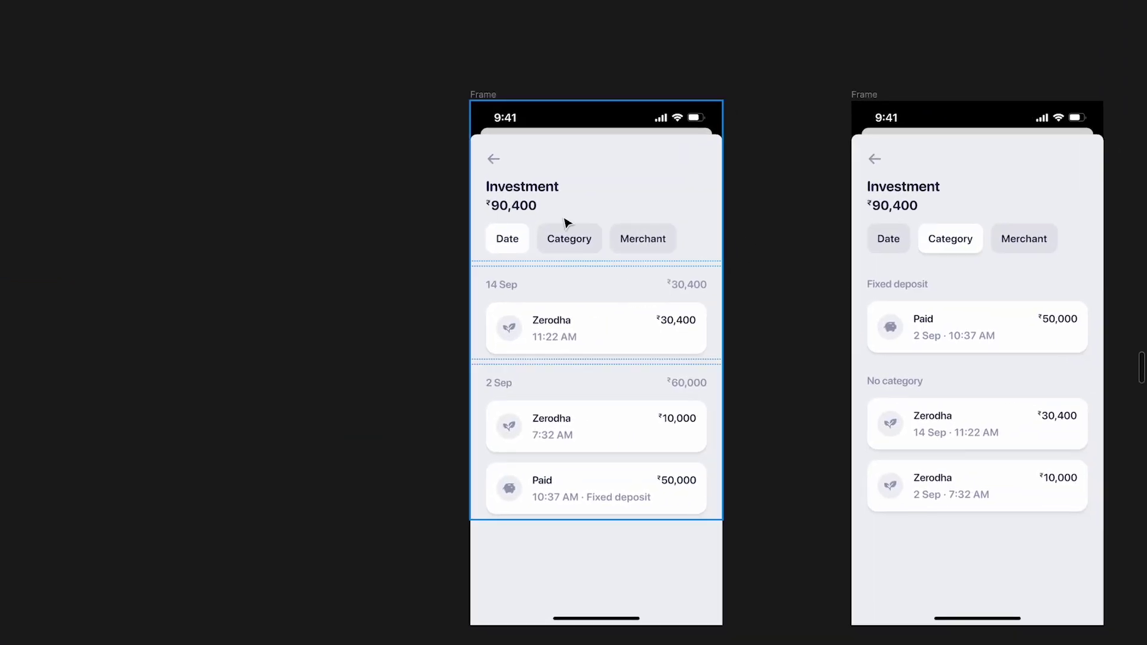
pyautogui.scroll(3, 494, 217)
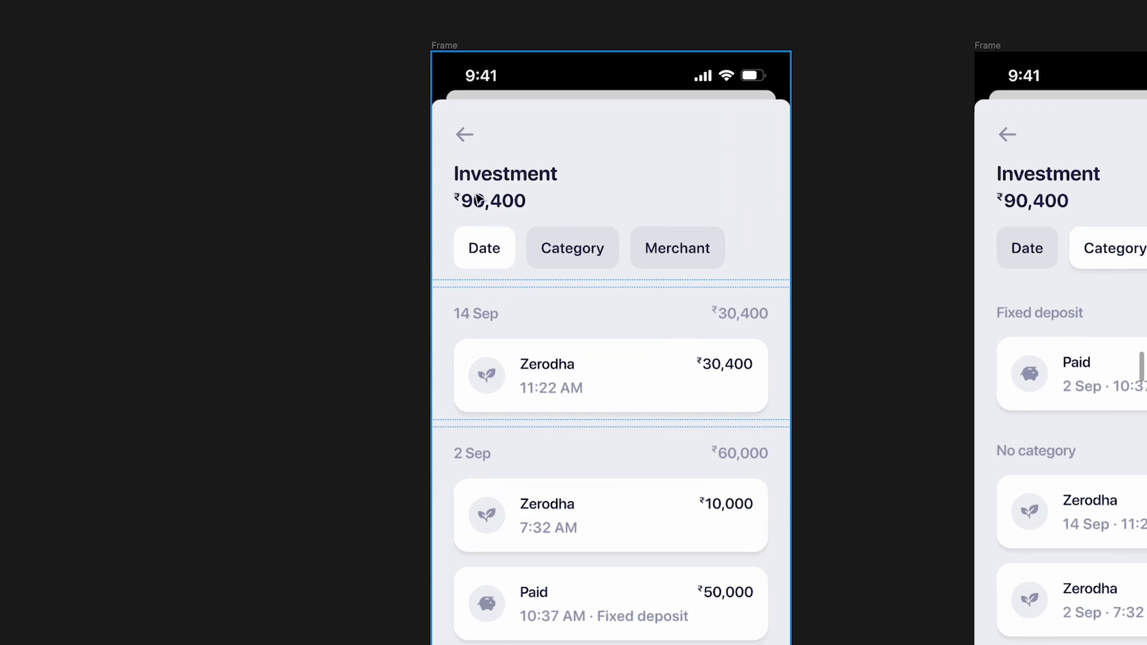
# Compare the Investment entry in the old Spending Summary with the total shown on the redesigned Investment screen
pyautogui.scroll(-3, 476, 196)
pyautogui.hscroll(-10, 477, 195)
pyautogui.scroll(3, 464, 201)
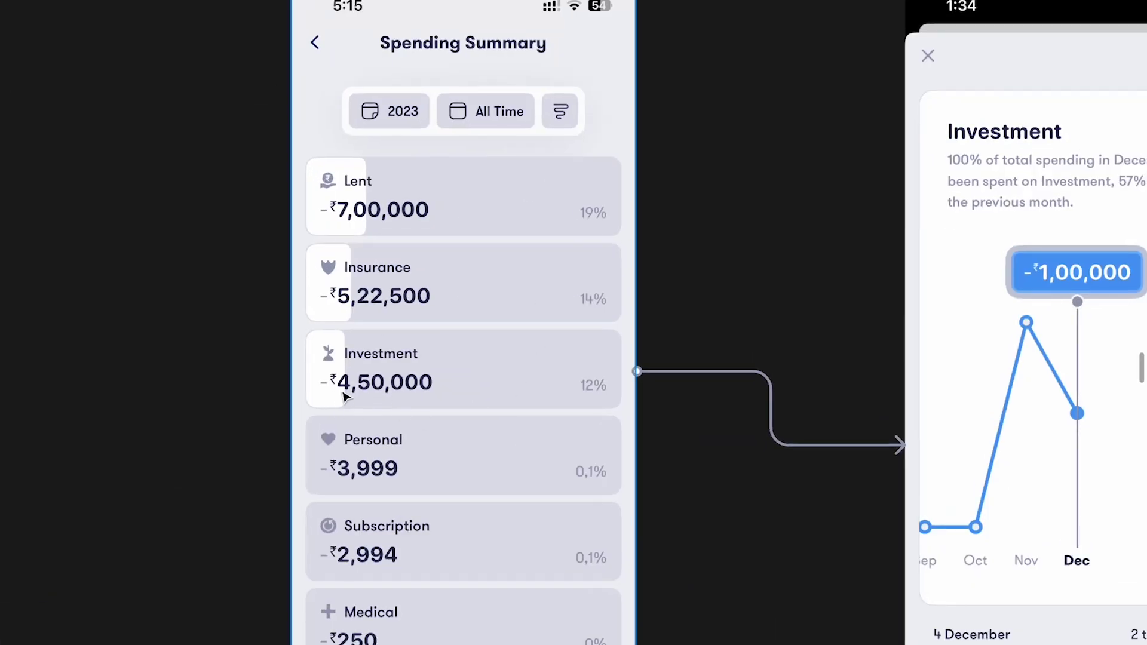
pyautogui.scroll(-5, 371, 397)
pyautogui.hscroll(10, 435, 325)
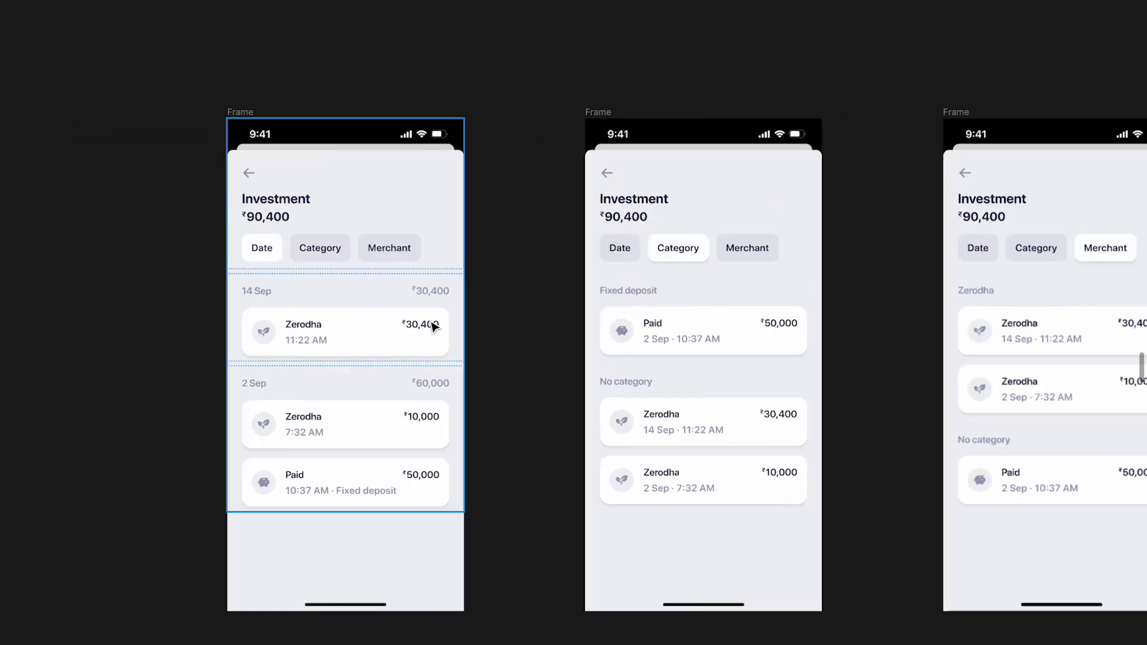
pyautogui.scroll(5, 346, 297)
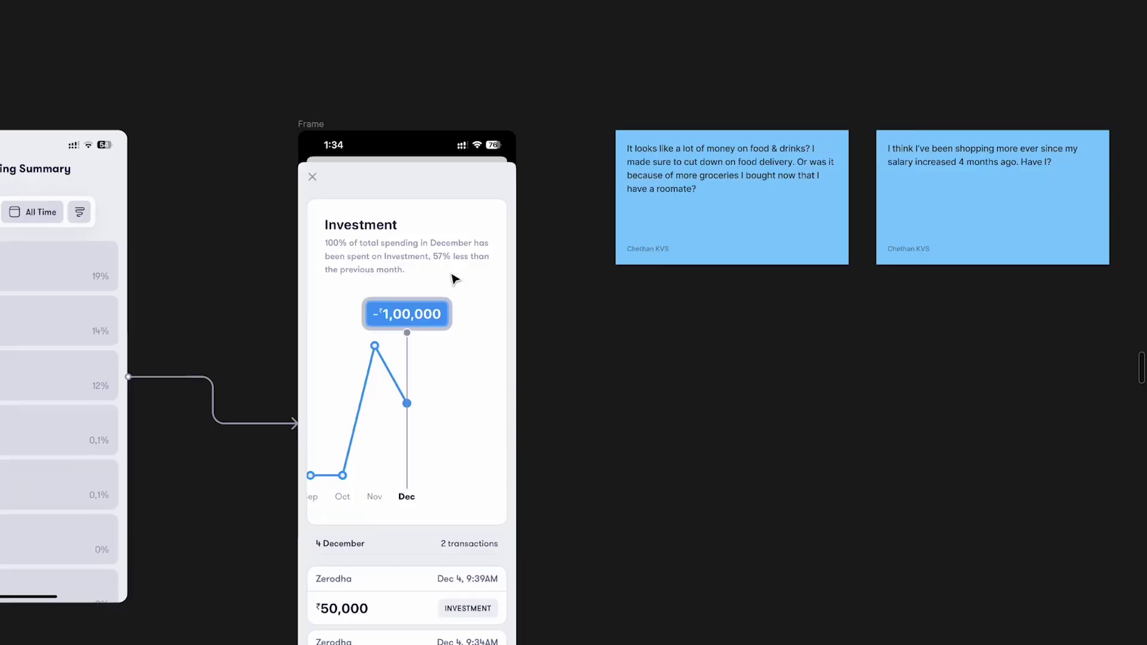
# Review the old Spending Summary and chart screens again, and inspect the redesigned transactions grouped by date
pyautogui.hscroll(-5, 367, 219)
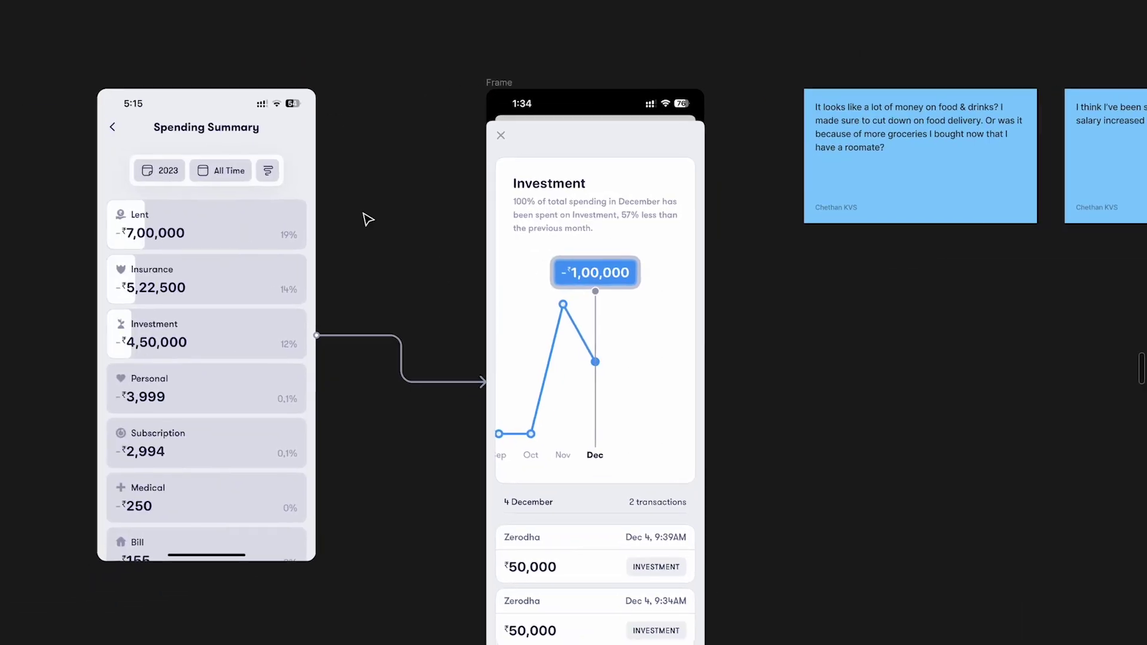
pyautogui.hscroll(5, 345, 340)
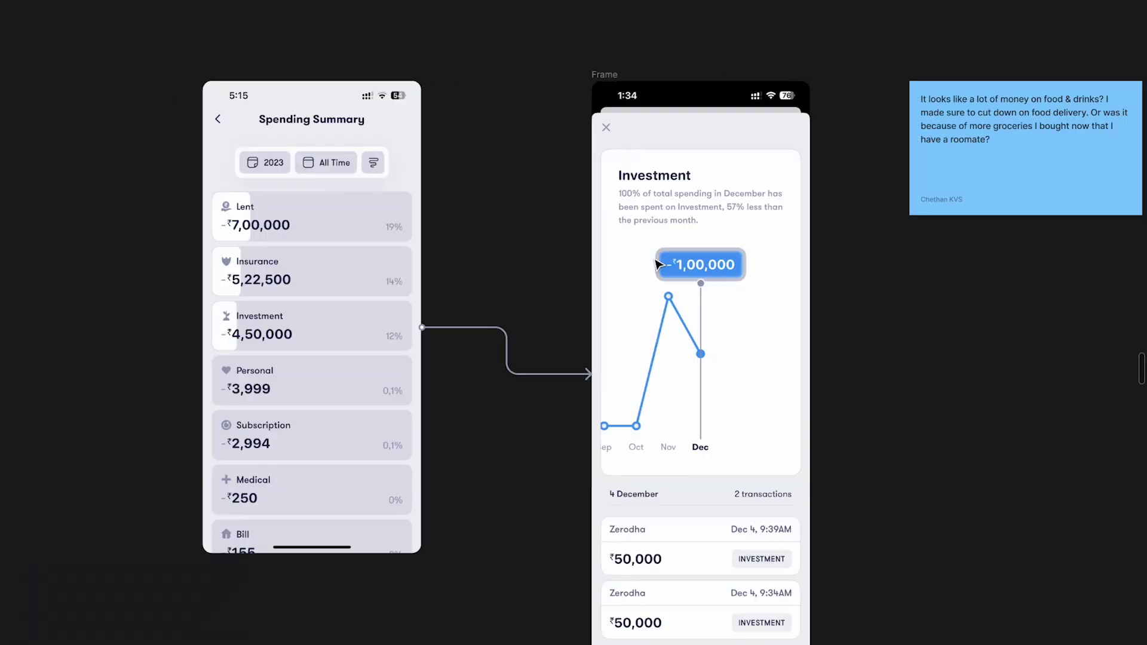
pyautogui.hscroll(-2, 274, 328)
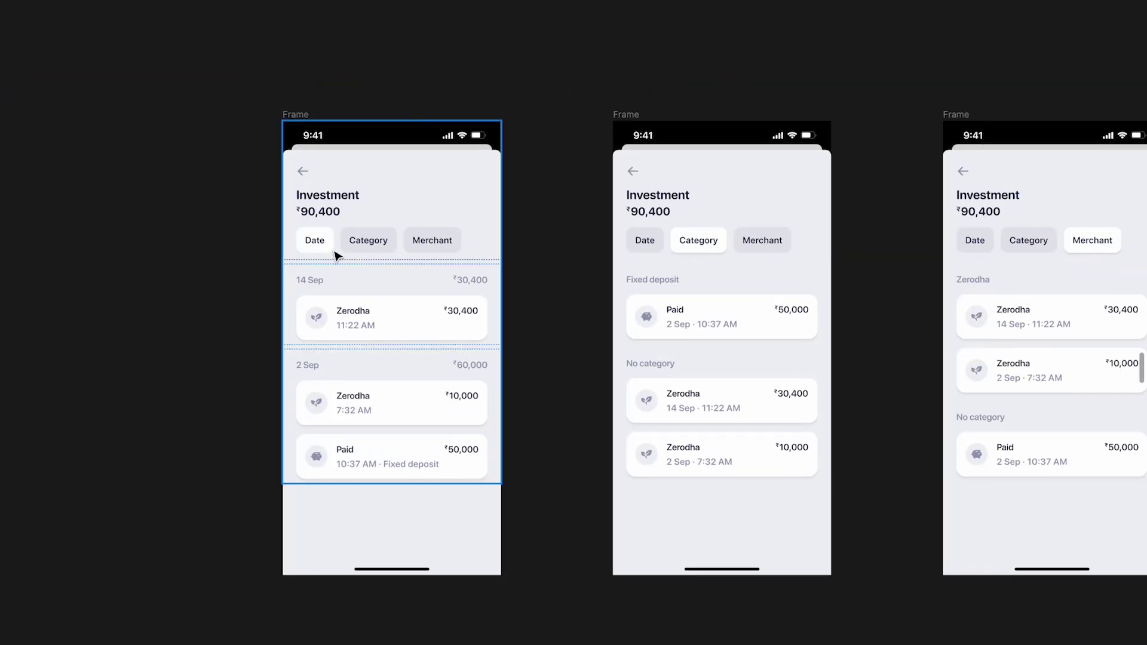
pyautogui.scroll(5, 392, 289)
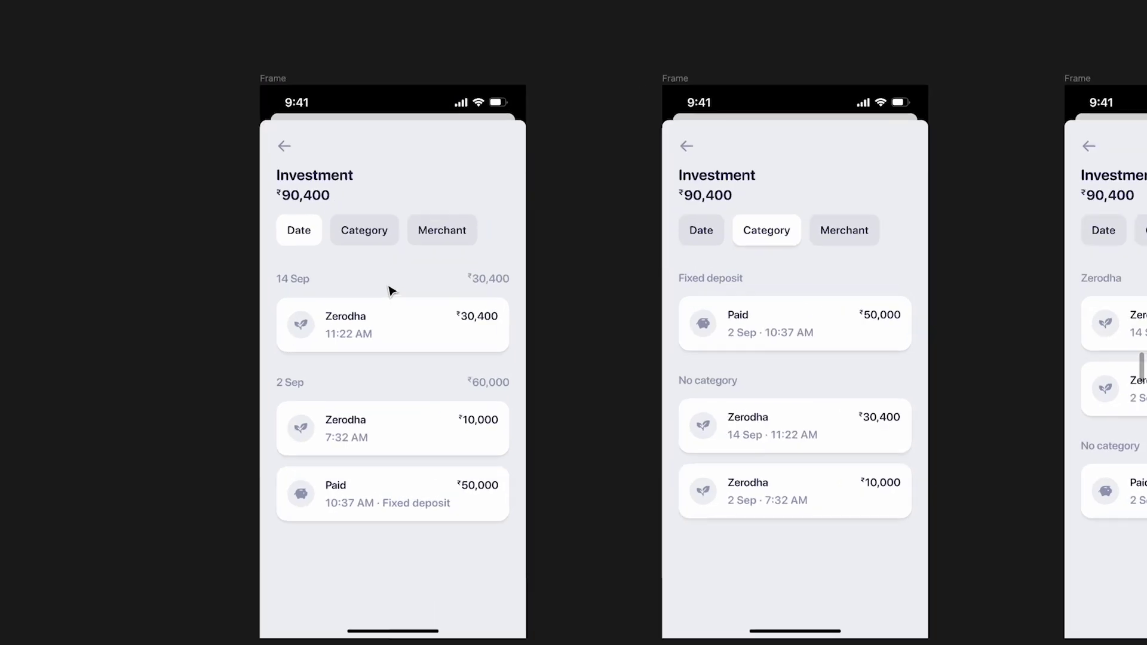
pyautogui.scroll(2, 346, 152)
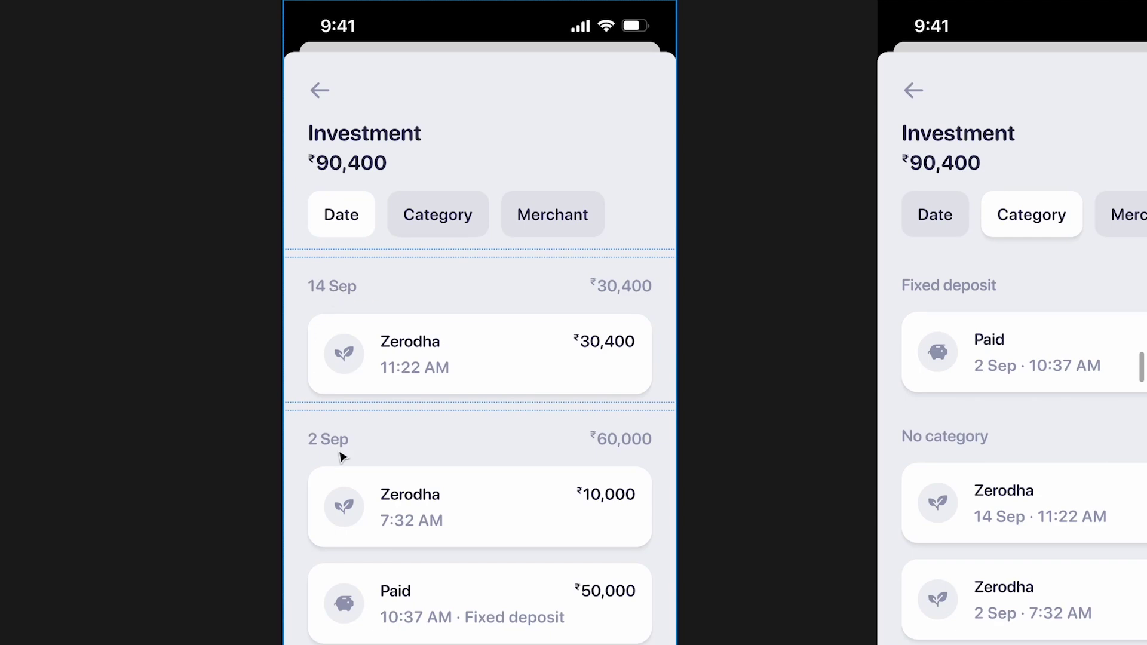
# Compare the transaction rows of the redesigned date view with those on the old Investment screen
pyautogui.scroll(-5, 469, 400)
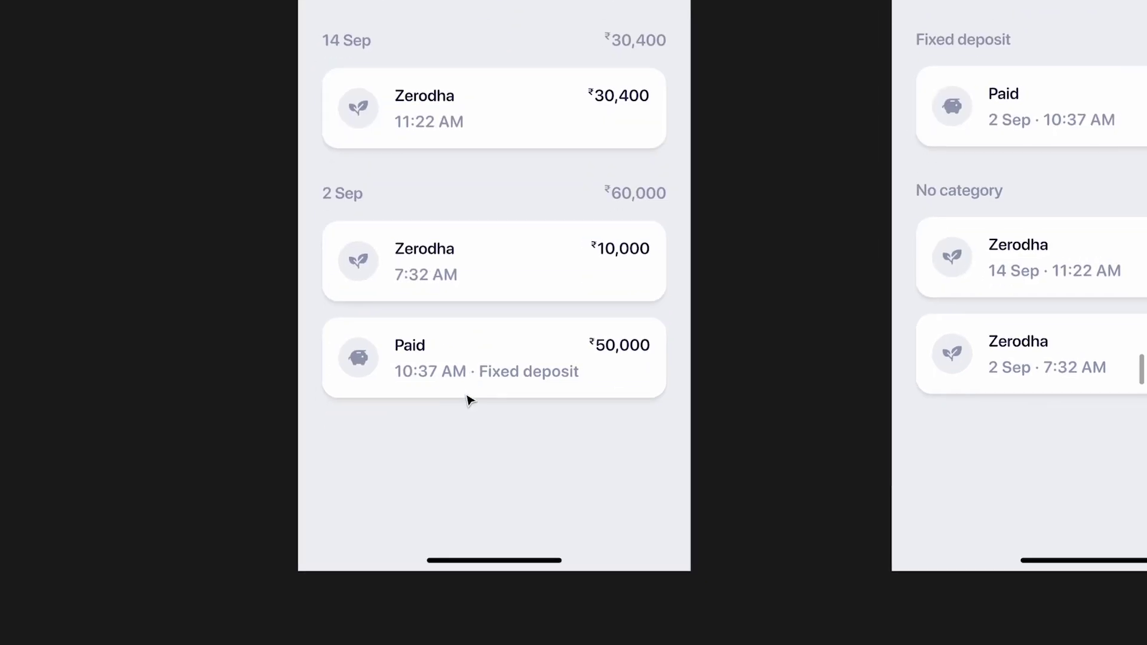
pyautogui.scroll(-4, 469, 399)
pyautogui.hscroll(-20, 469, 399)
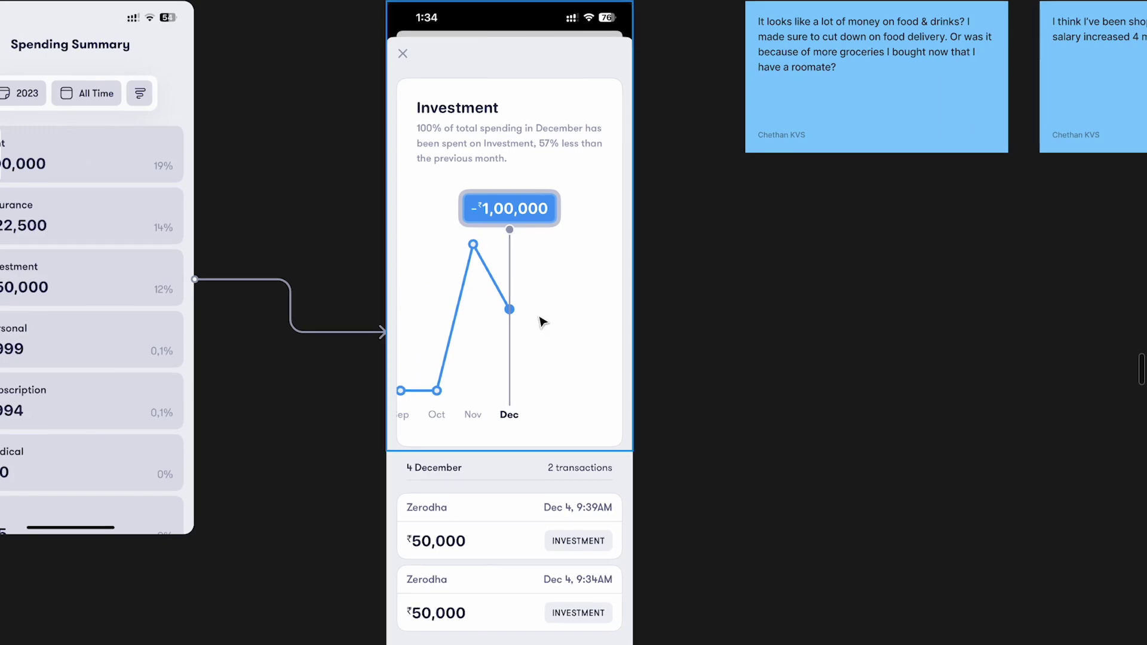
pyautogui.hscroll(20, 542, 322)
pyautogui.scroll(4, 451, 331)
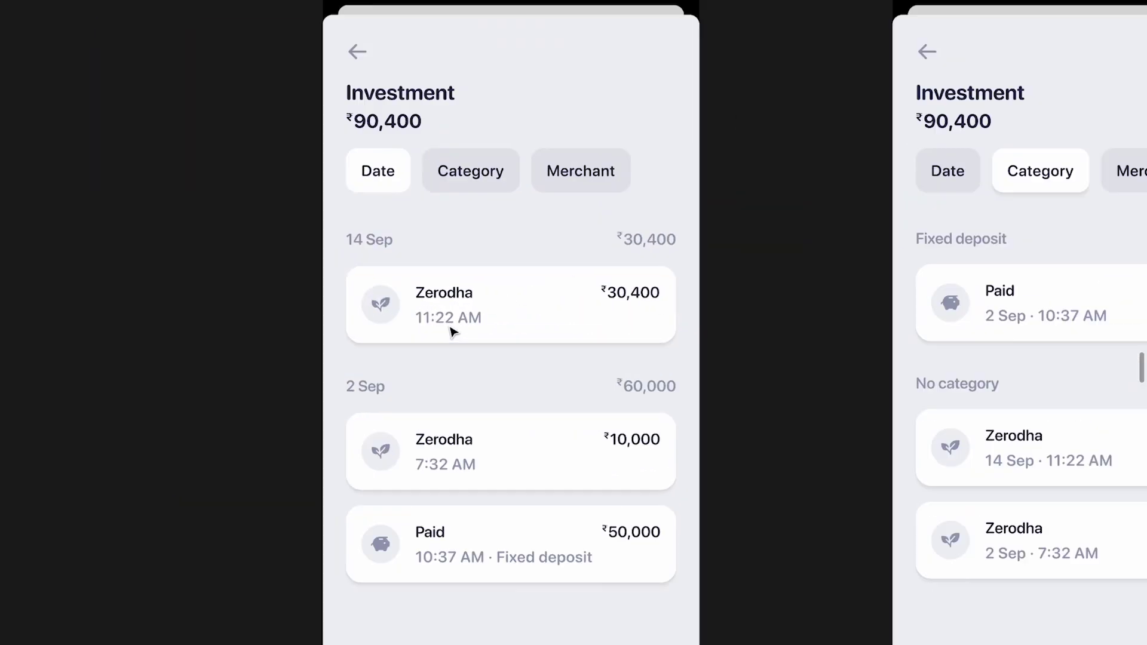
# Examine the redesigned category view's Fixed deposit and No category groups against the old INVESTMENT transaction tags
pyautogui.hscroll(8, 447, 179)
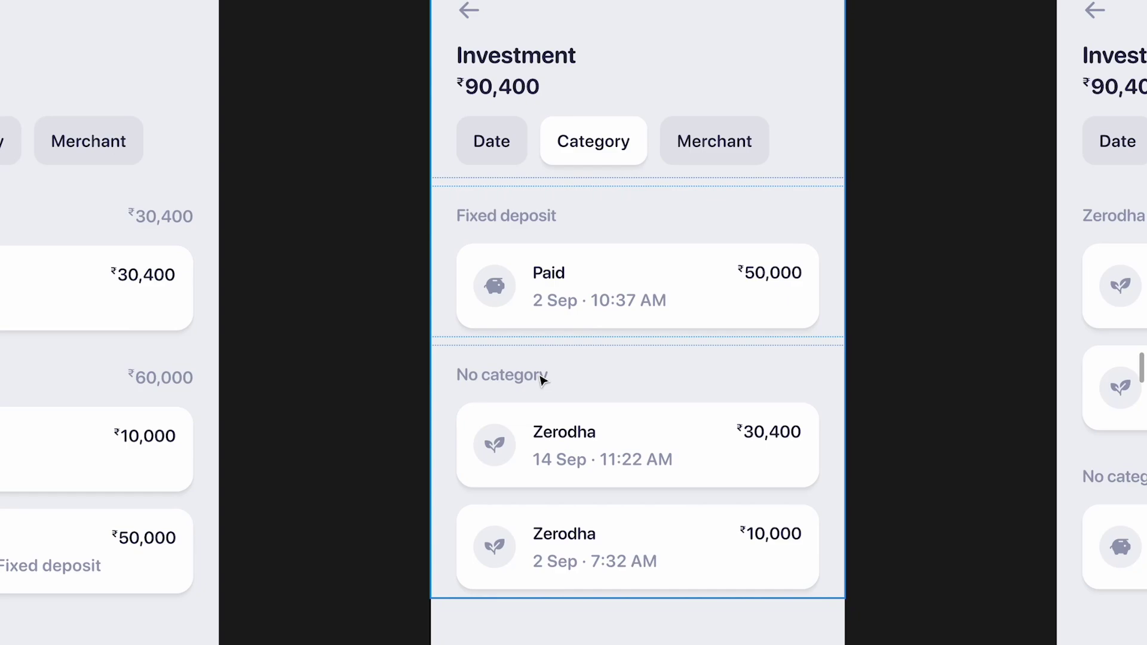
pyautogui.scroll(-5, 542, 378)
pyautogui.hscroll(10, 539, 379)
pyautogui.hscroll(-3, 487, 423)
pyautogui.scroll(5, 486, 422)
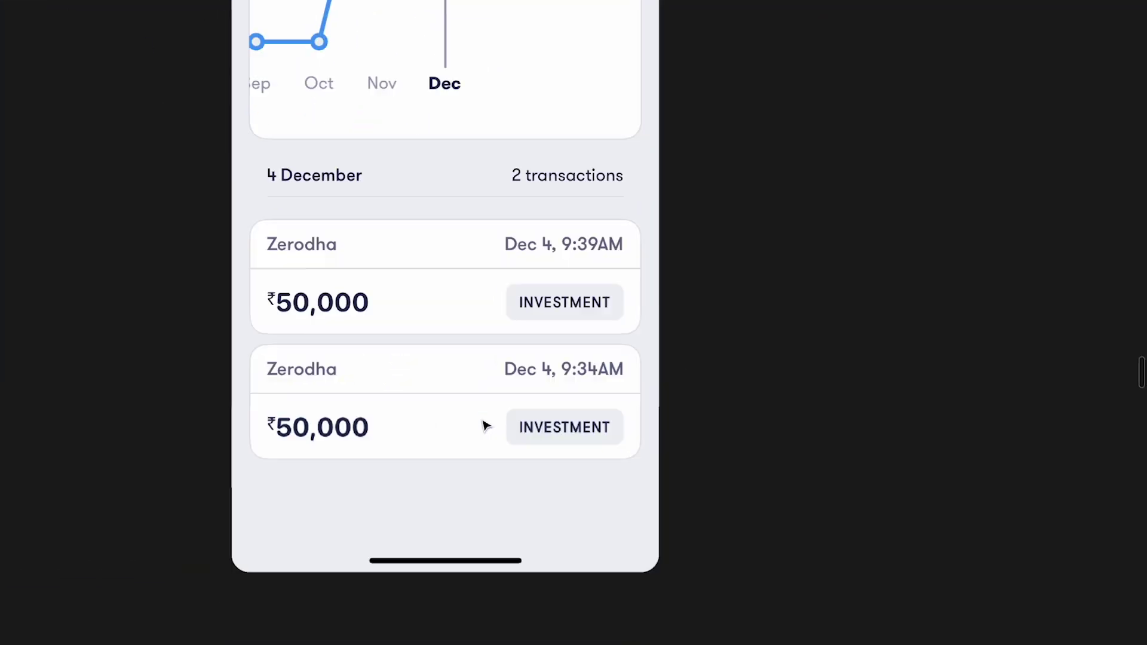
pyautogui.scroll(-1, 486, 426)
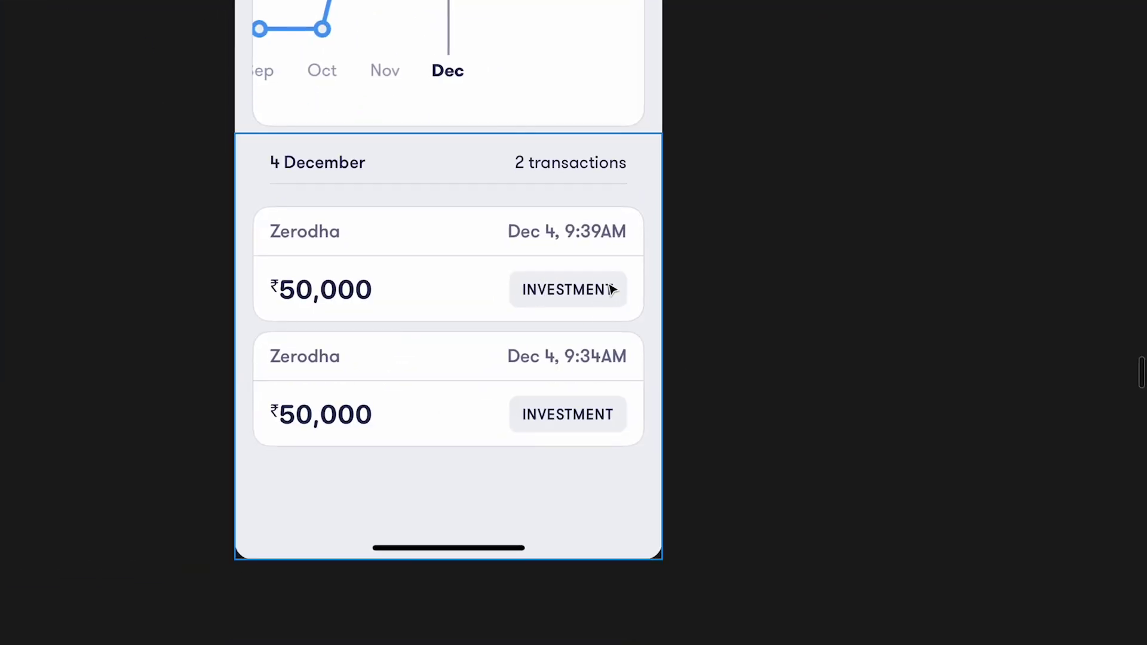
# Review the old Investment screen's spending summary text, monthly chart and the INVESTMENT tags on its Zerodha transactions
pyautogui.scroll(6, 614, 274)
pyautogui.scroll(4, 325, 223)
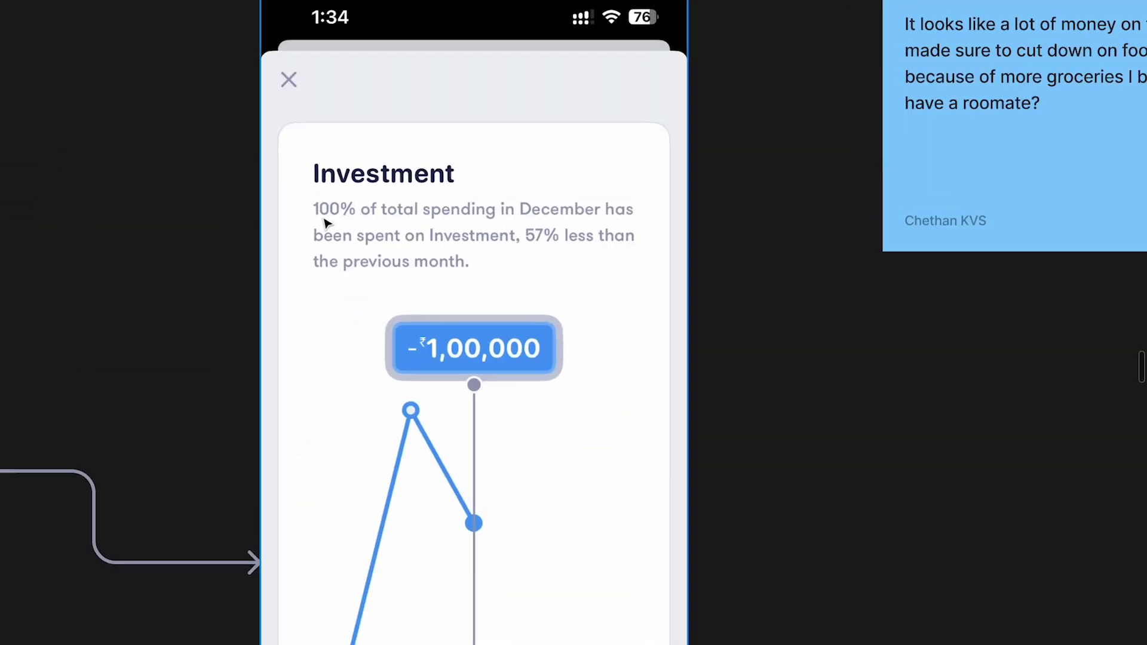
pyautogui.scroll(-2, 326, 222)
pyautogui.scroll(-3, 512, 586)
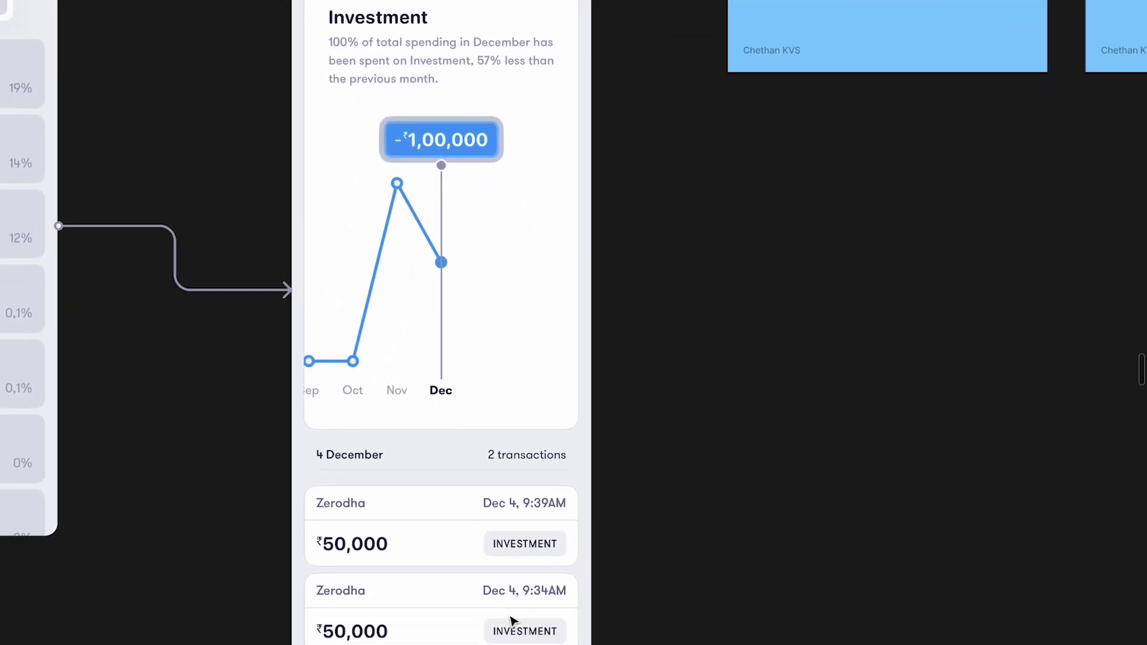
pyautogui.scroll(-2, 513, 621)
pyautogui.scroll(5, 511, 514)
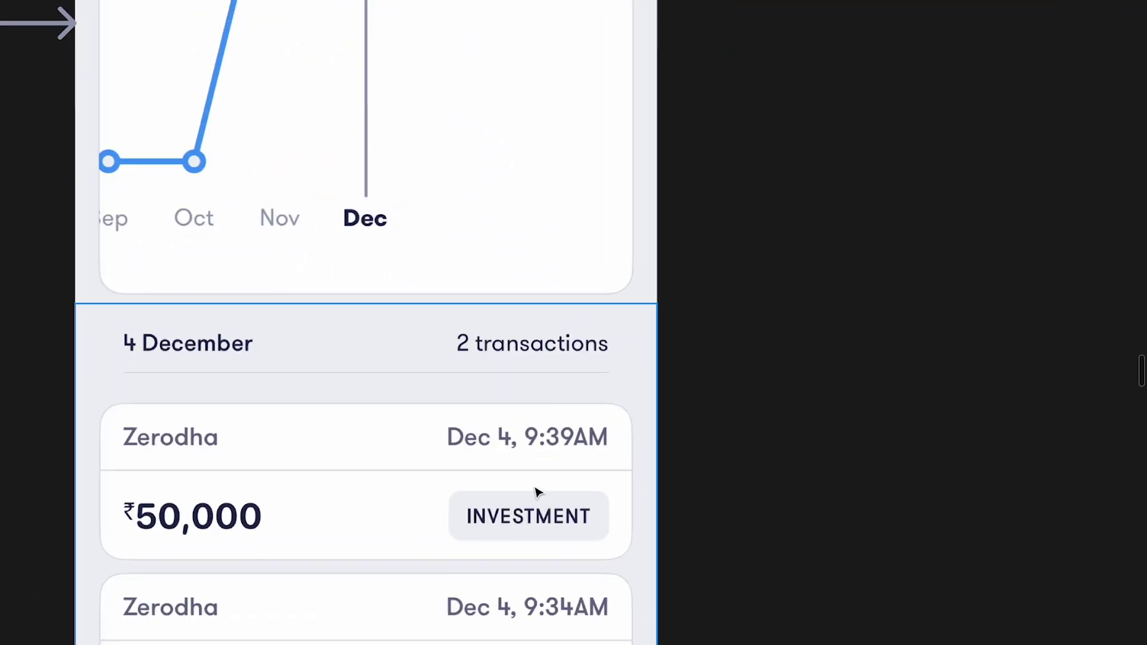
pyautogui.scroll(-2, 525, 517)
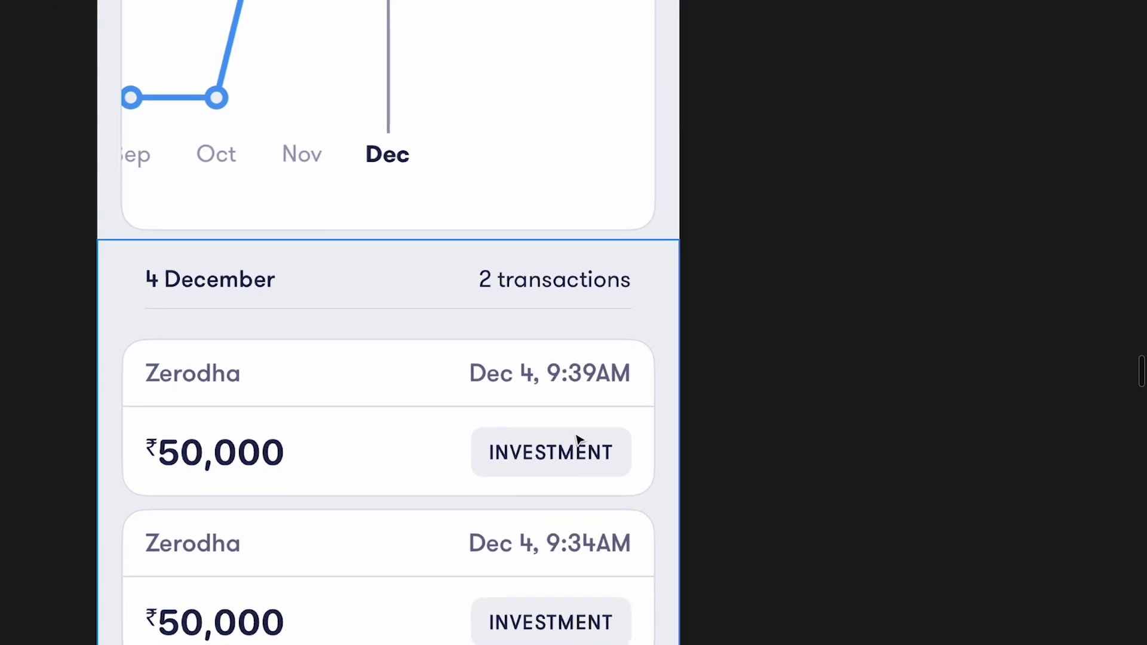
pyautogui.scroll(-4, 575, 440)
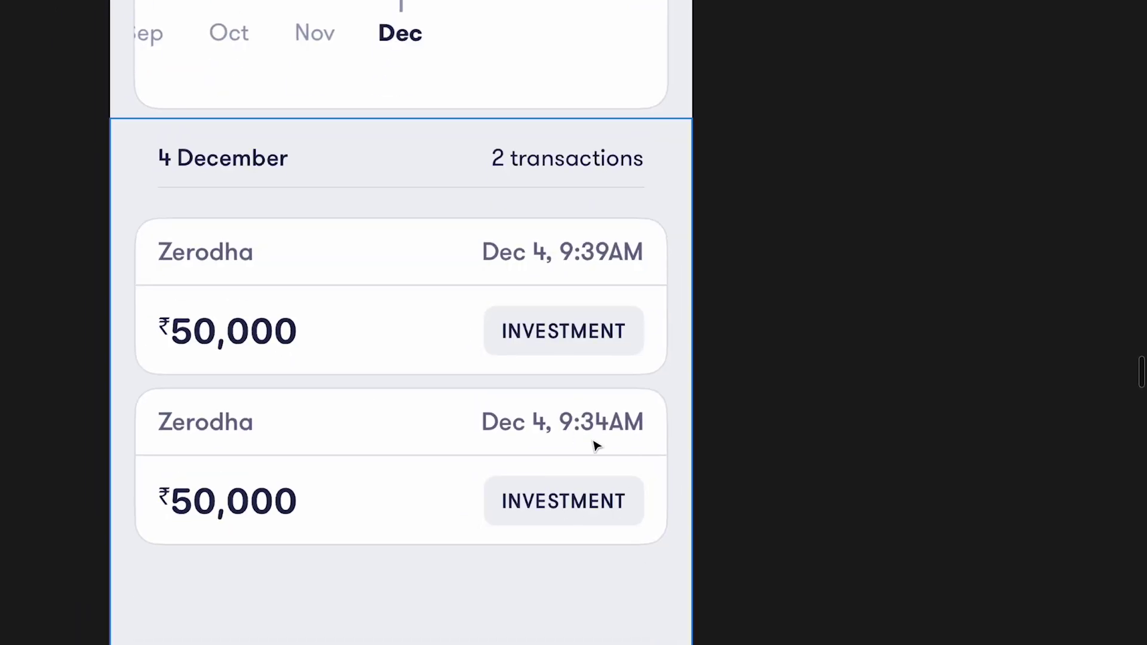
# Examine the transaction groups in the redesigned Investment category view, followed by those in the merchant view
pyautogui.scroll(-5, 593, 441)
pyautogui.hscroll(15, 592, 441)
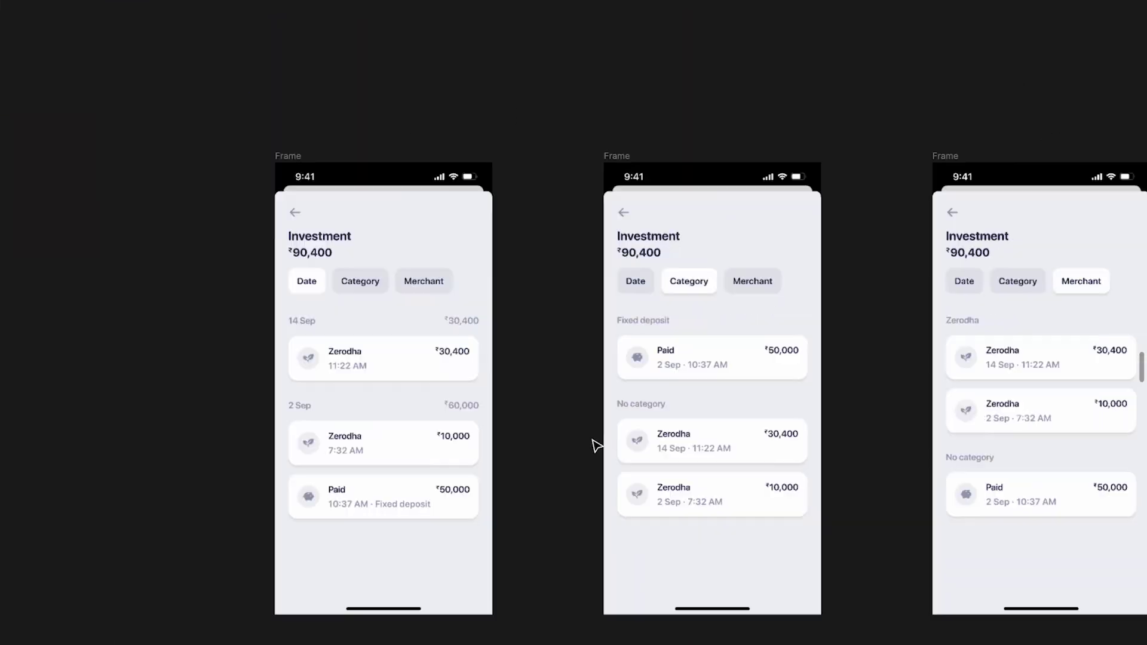
pyautogui.scroll(-2, 592, 441)
pyautogui.scroll(5, 596, 445)
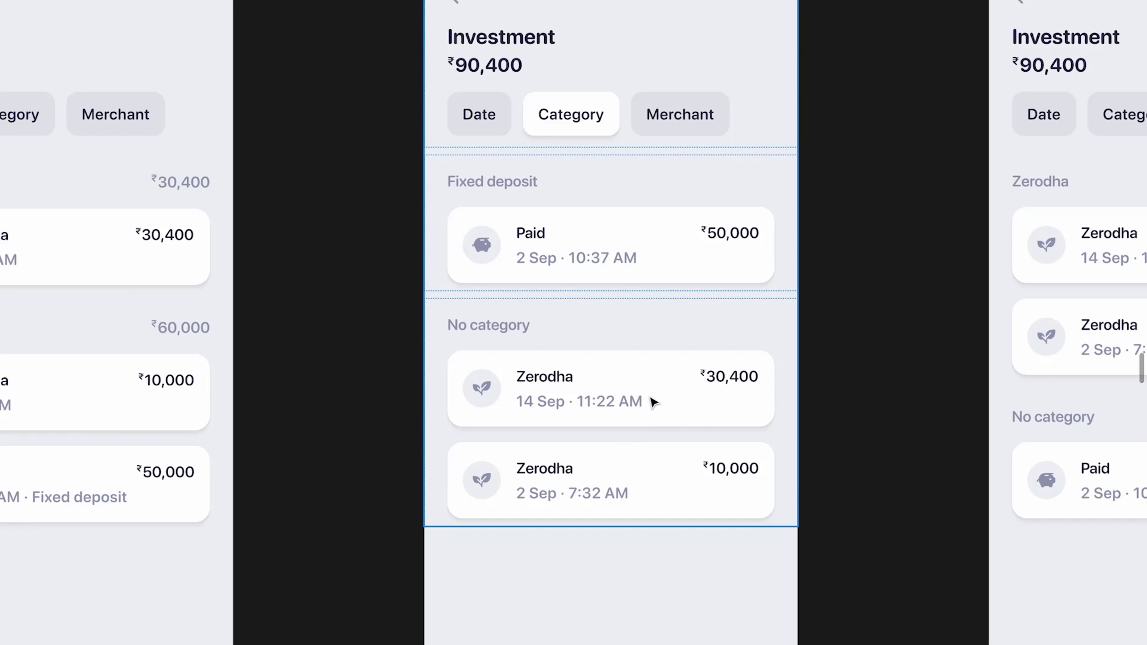
pyautogui.hscroll(3, 655, 284)
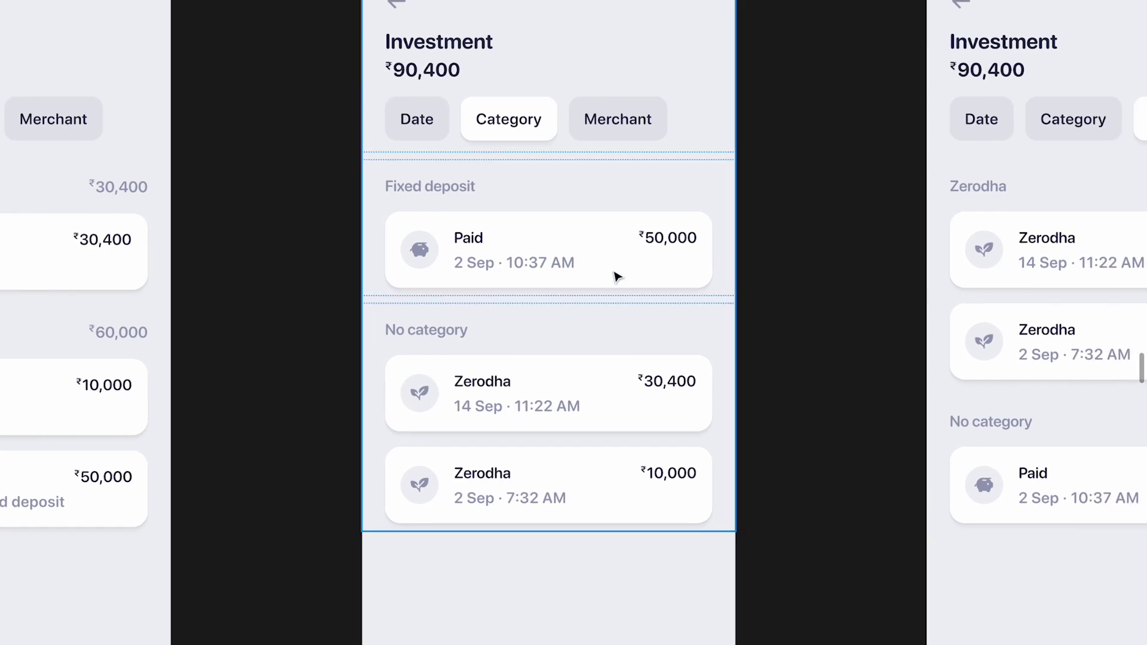
pyautogui.hscroll(15, 615, 276)
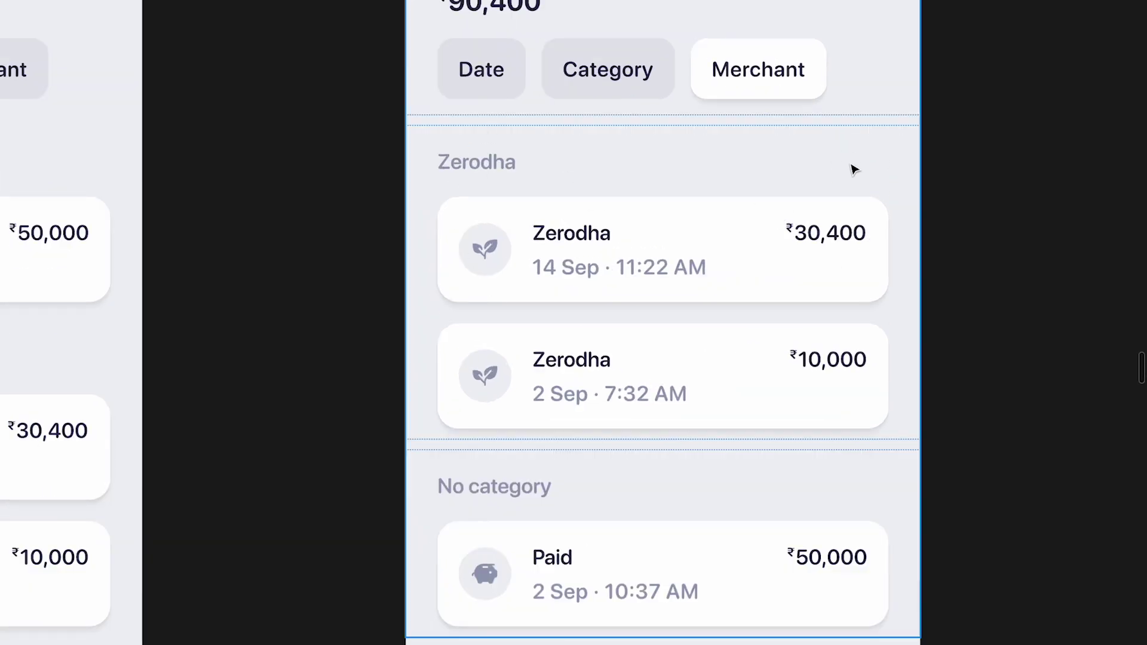
# Compare how the redesigned Date, Category and Merchant views group the same Investment transactions
pyautogui.scroll(-5, 856, 155)
pyautogui.hscroll(-3, 856, 155)
pyautogui.scroll(5, 542, 136)
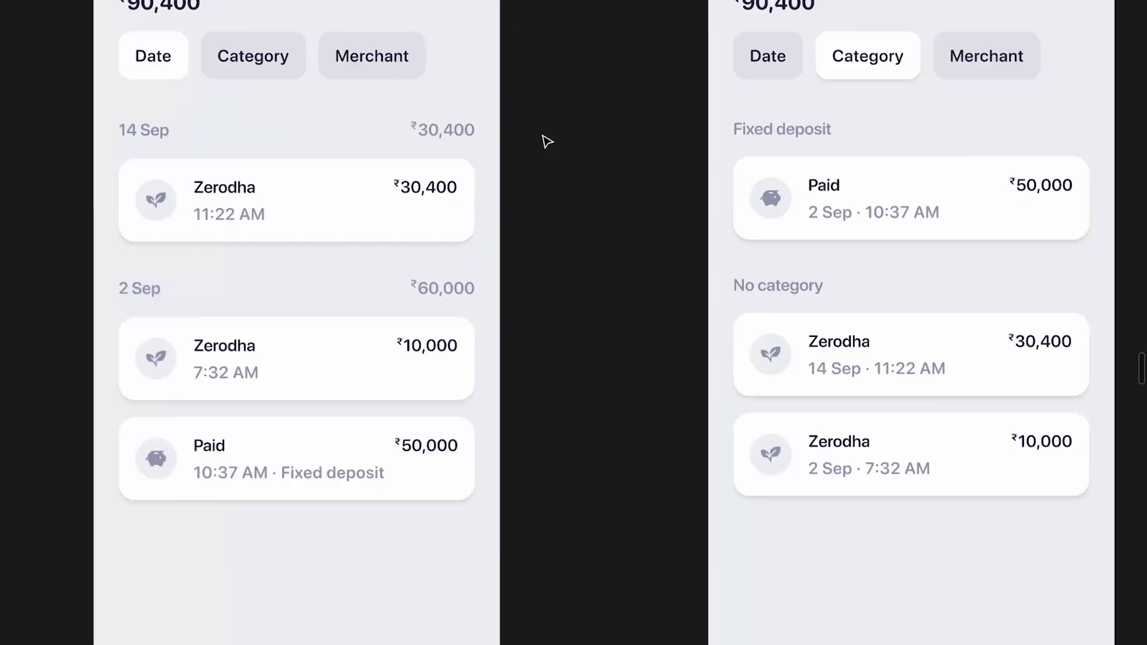
pyautogui.scroll(-2, 472, 135)
pyautogui.hscroll(4, 472, 136)
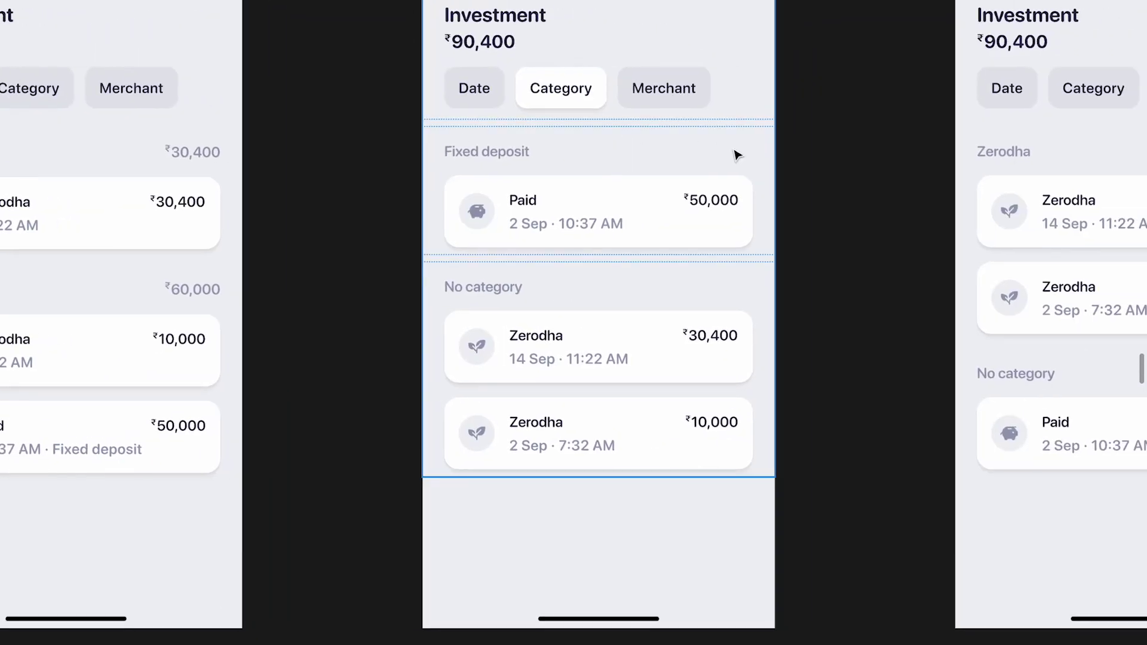
pyautogui.hscroll(-1, 738, 155)
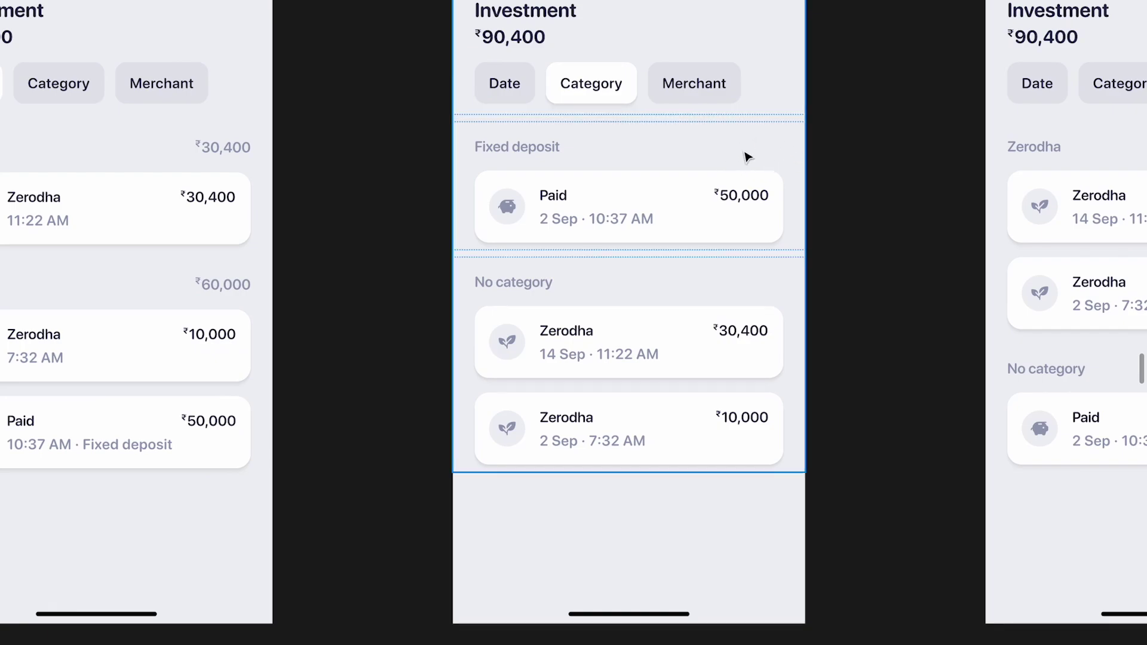
pyautogui.hscroll(10, 747, 157)
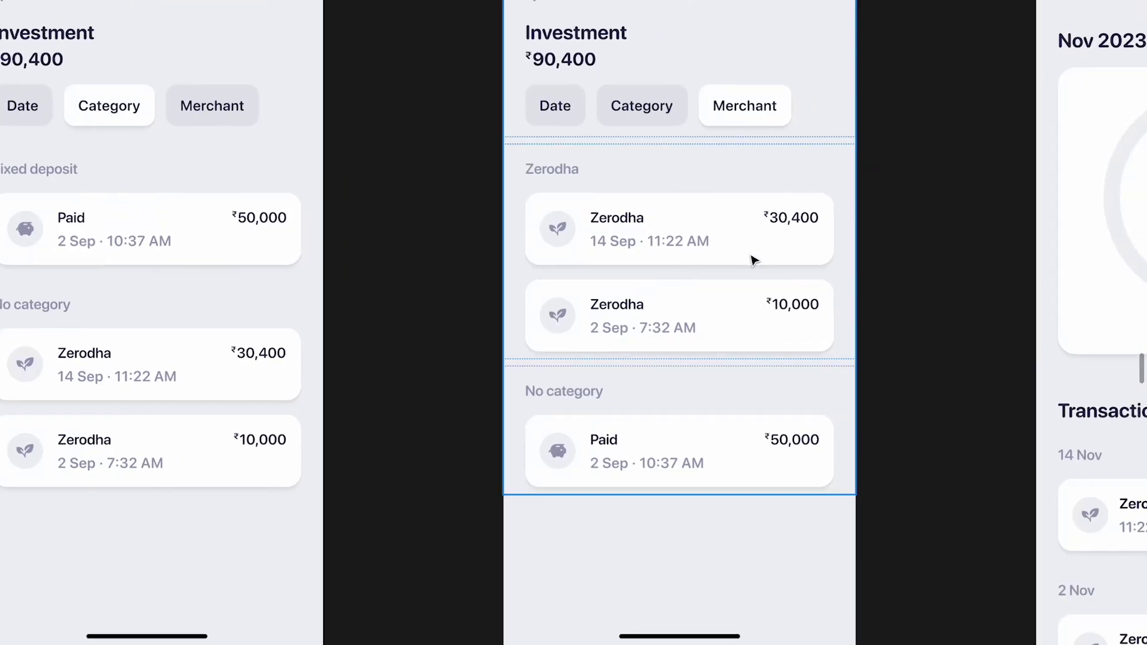
# Compare the old Investment screen's summary text and monthly chart with the header and grouping options of the redesigned Investment screens
pyautogui.scroll(-5, 754, 261)
pyautogui.hscroll(-7, 754, 260)
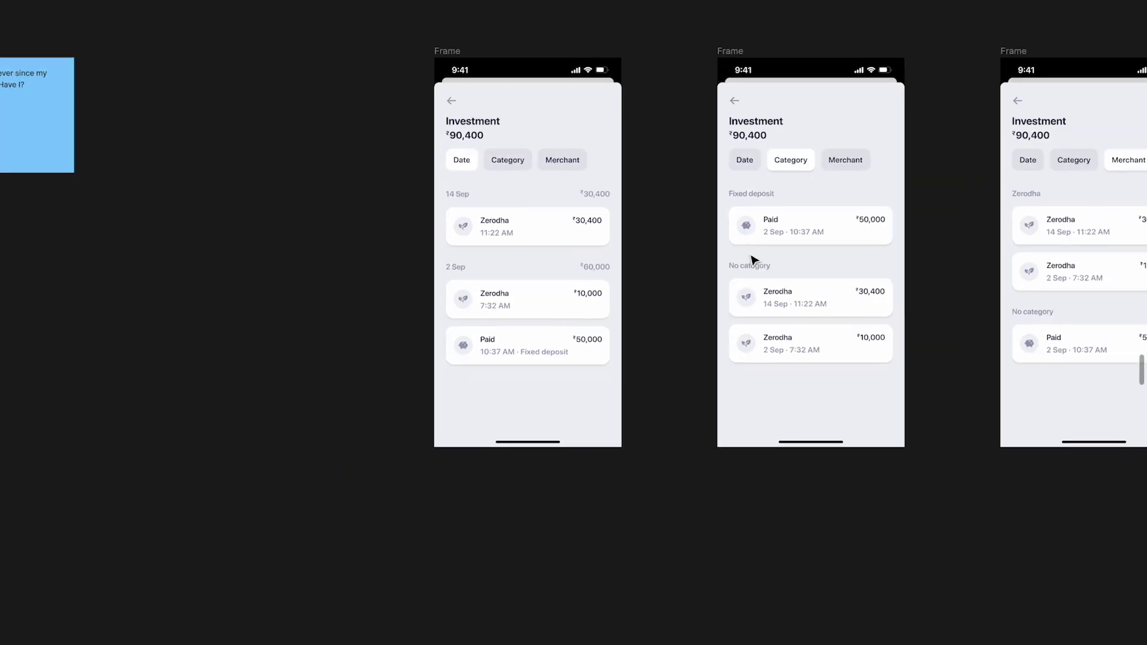
pyautogui.scroll(5, 600, 224)
pyautogui.scroll(-2, 602, 224)
pyautogui.hscroll(-20, 601, 224)
pyautogui.scroll(-2, 601, 224)
pyautogui.scroll(3, 750, 229)
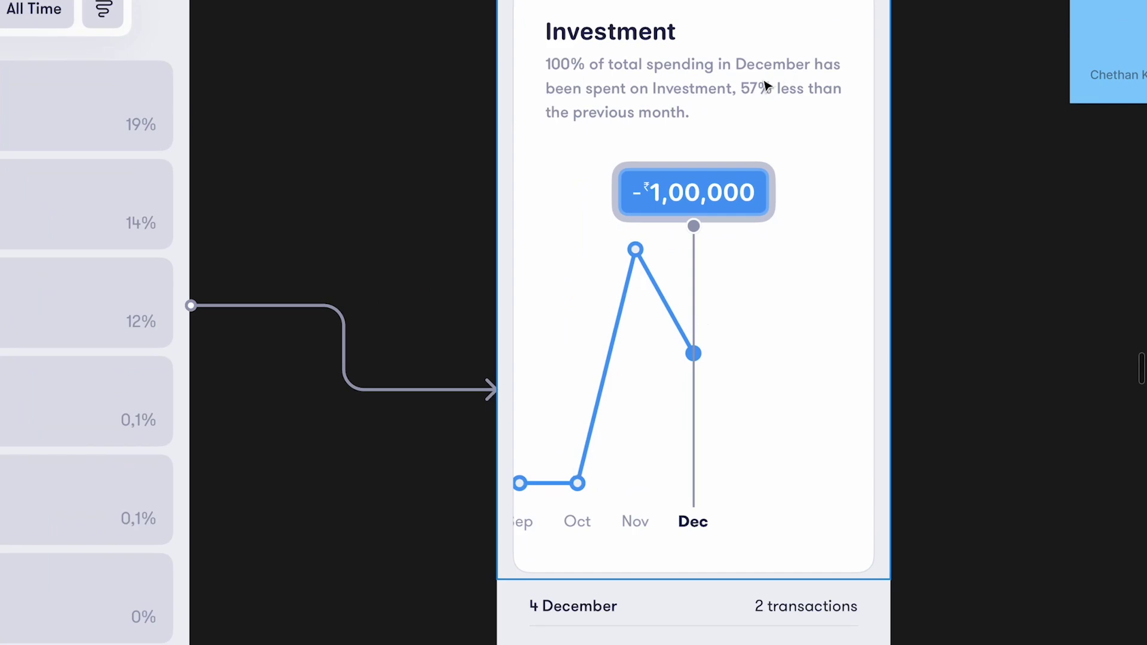
pyautogui.scroll(-2, 740, 108)
pyautogui.hscroll(15, 719, 128)
pyautogui.hscroll(-6, 540, 149)
pyautogui.scroll(2, 541, 149)
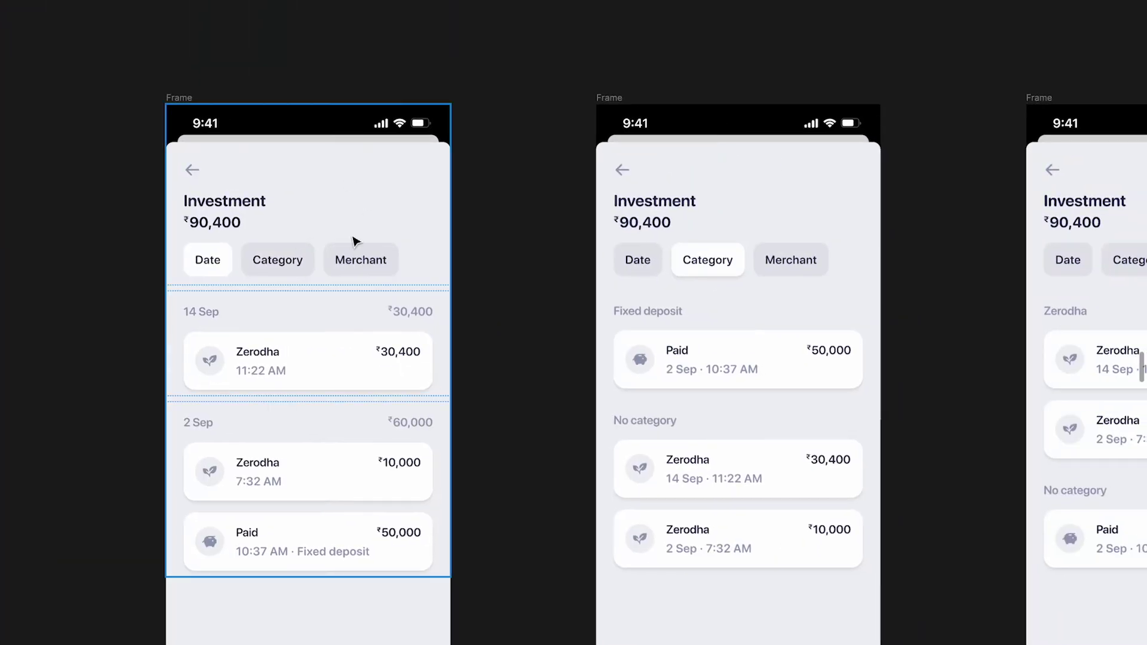
# Read the sticky note asking about increased shopping since the salary rise, and check the redesigned Investment views against it
pyautogui.hscroll(-15, 291, 231)
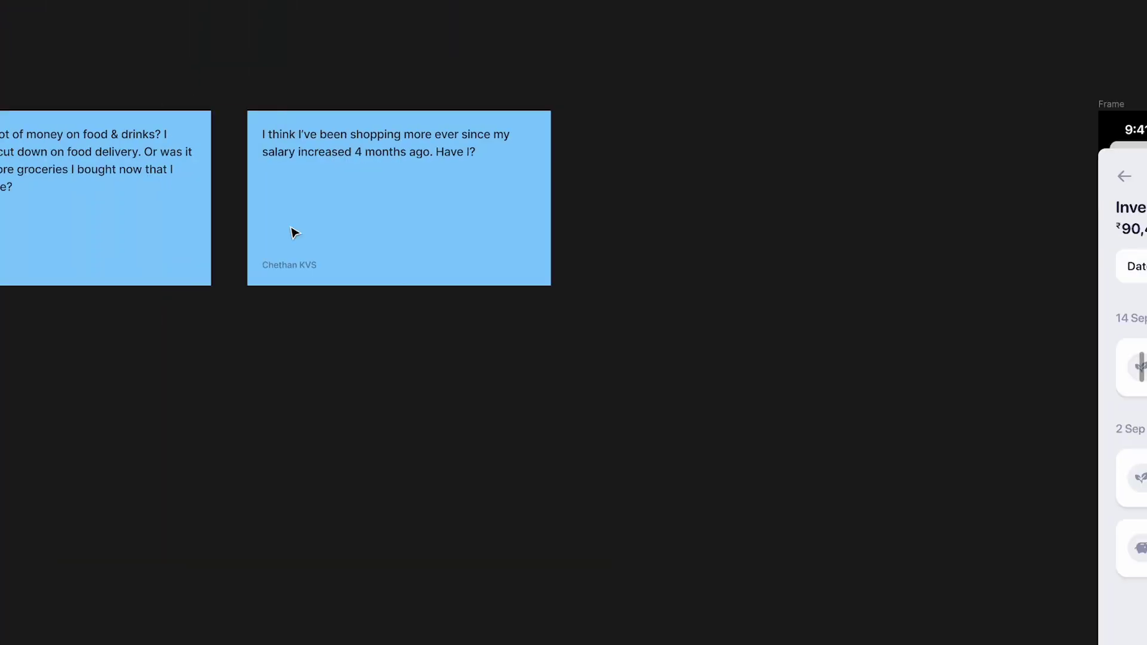
pyautogui.scroll(5, 322, 144)
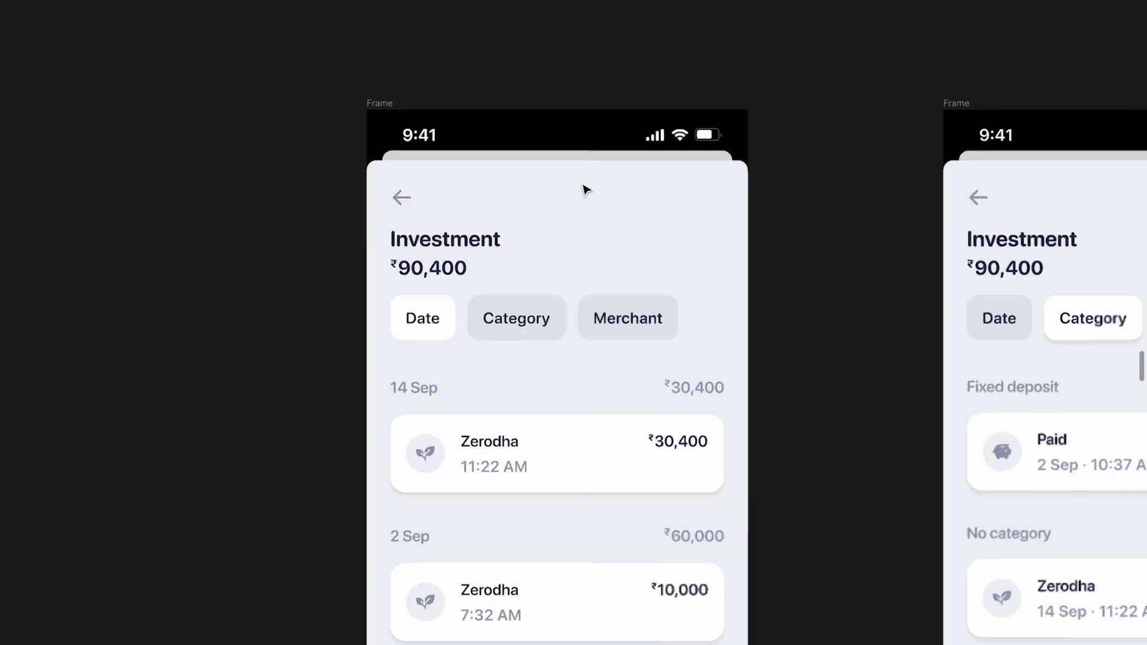
pyautogui.hscroll(5, 583, 187)
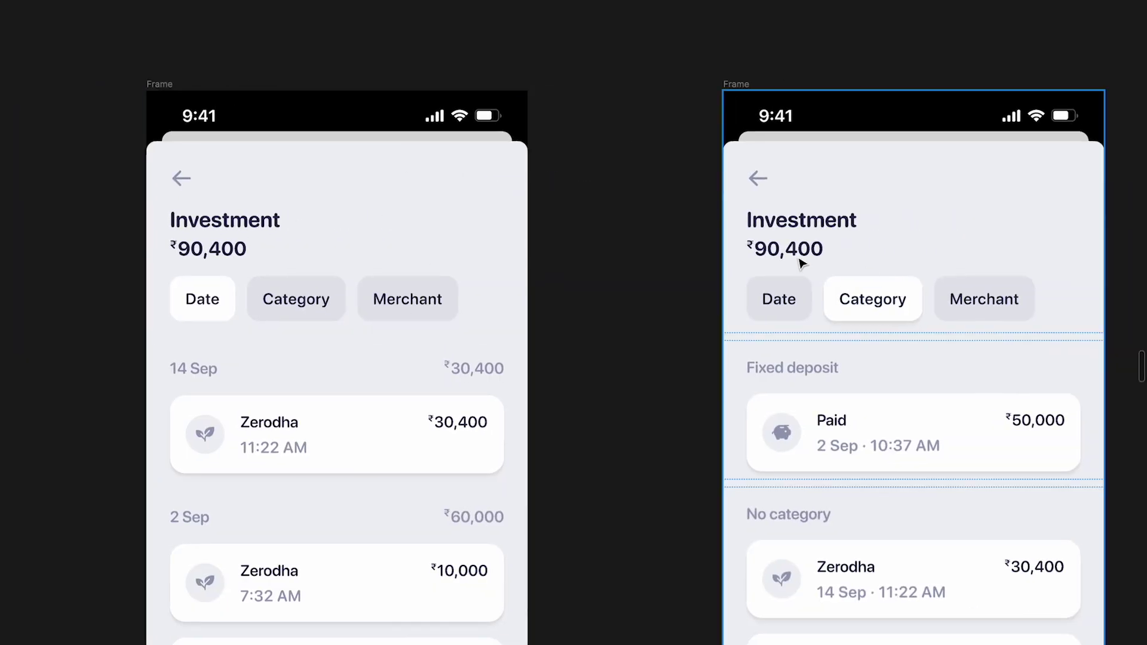
pyautogui.moveTo(815, 242); pyautogui.dragTo(505, 242)
pyautogui.scroll(-3, 567, 361)
pyautogui.scroll(-3, 568, 365)
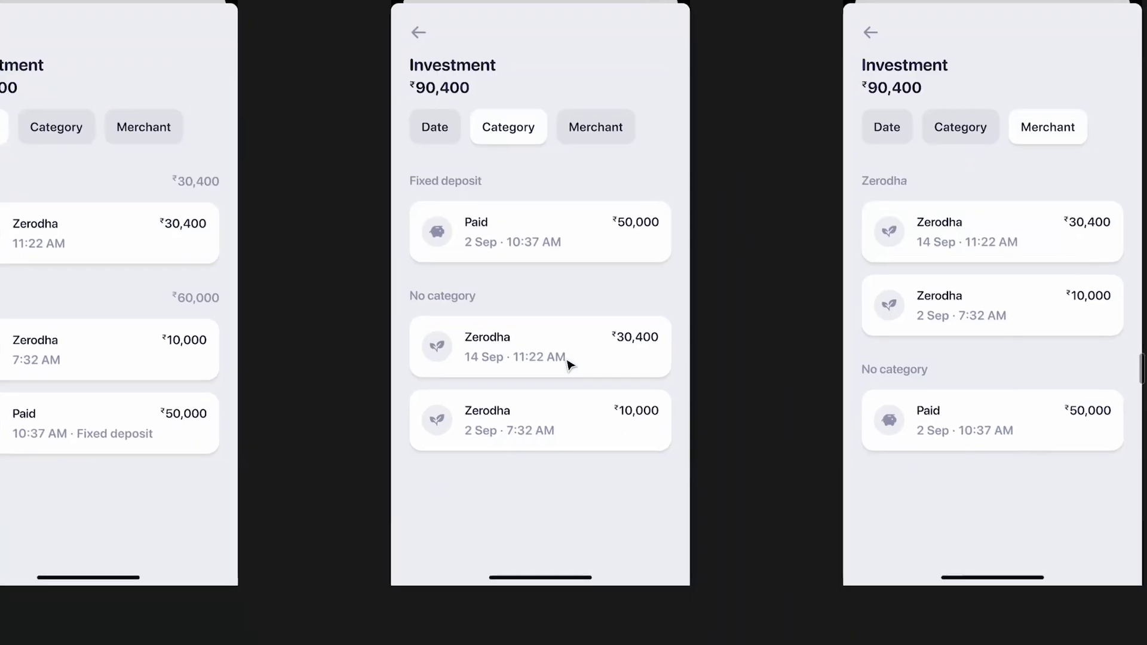
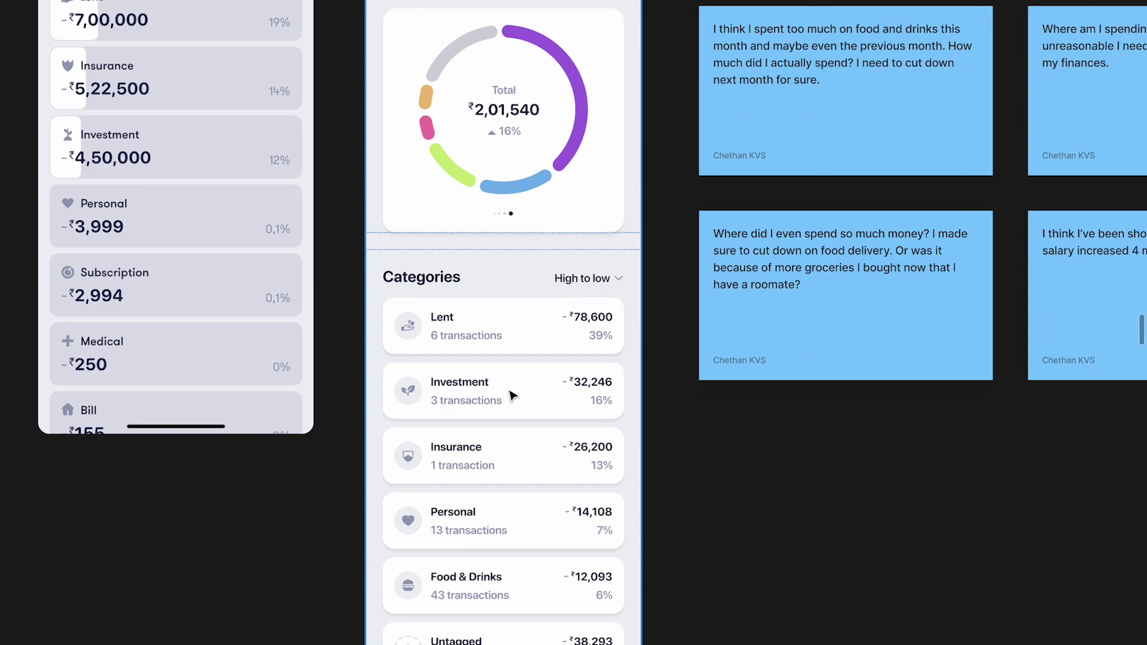
# Compare the grouping options in the redesigned Investment merchant view with the header and filter option of the Nov 2023 Investments screen
pyautogui.scroll(2, 511, 394)
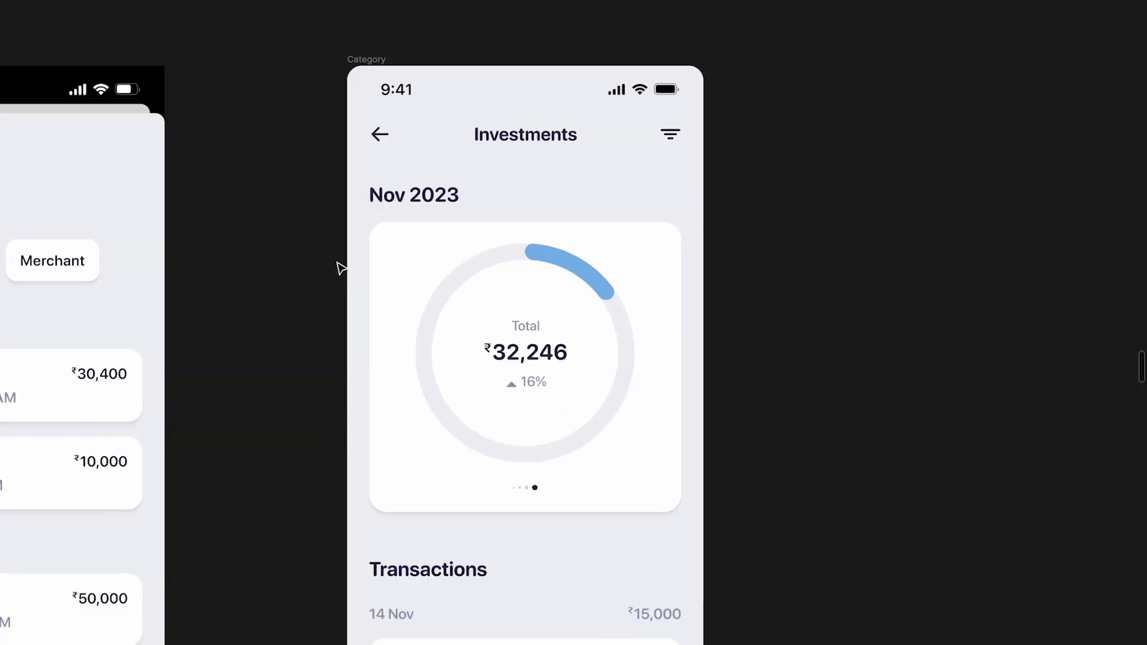
pyautogui.hscroll(-4, 339, 269)
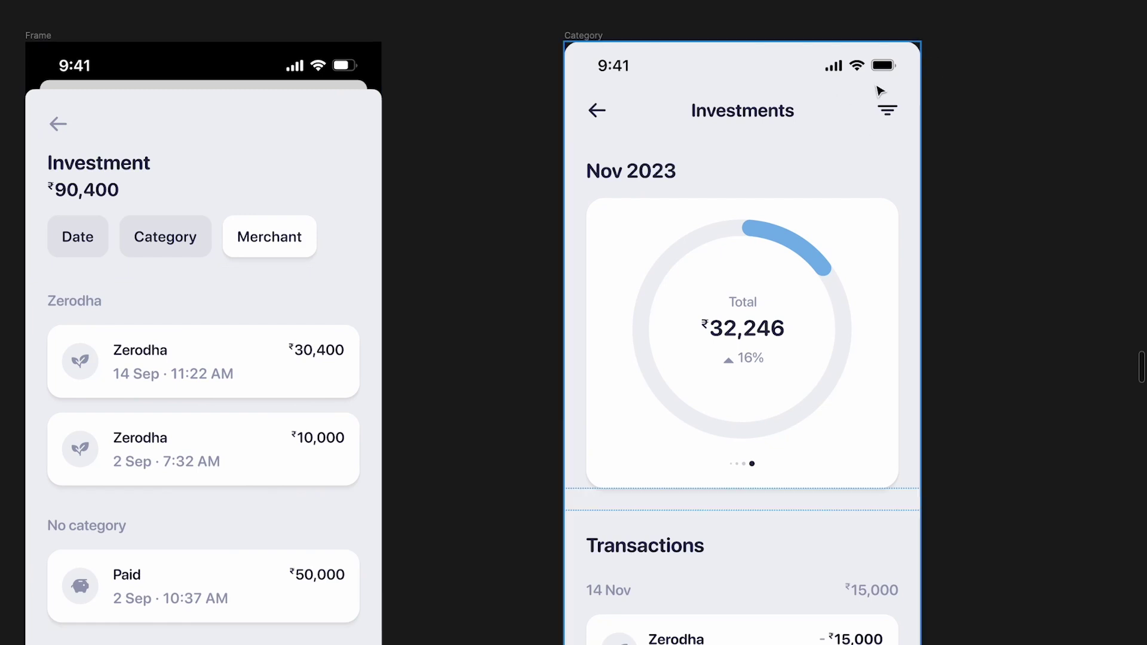
pyautogui.hscroll(-3, 898, 120)
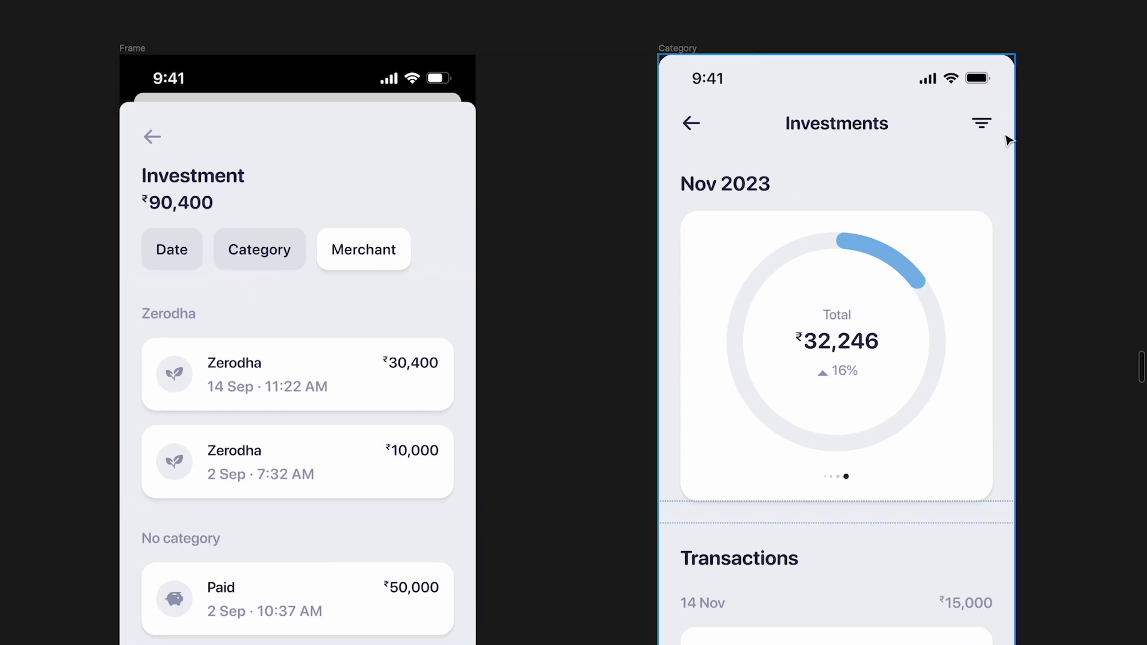
pyautogui.moveTo(969, 129); pyautogui.dragTo(933, 117)
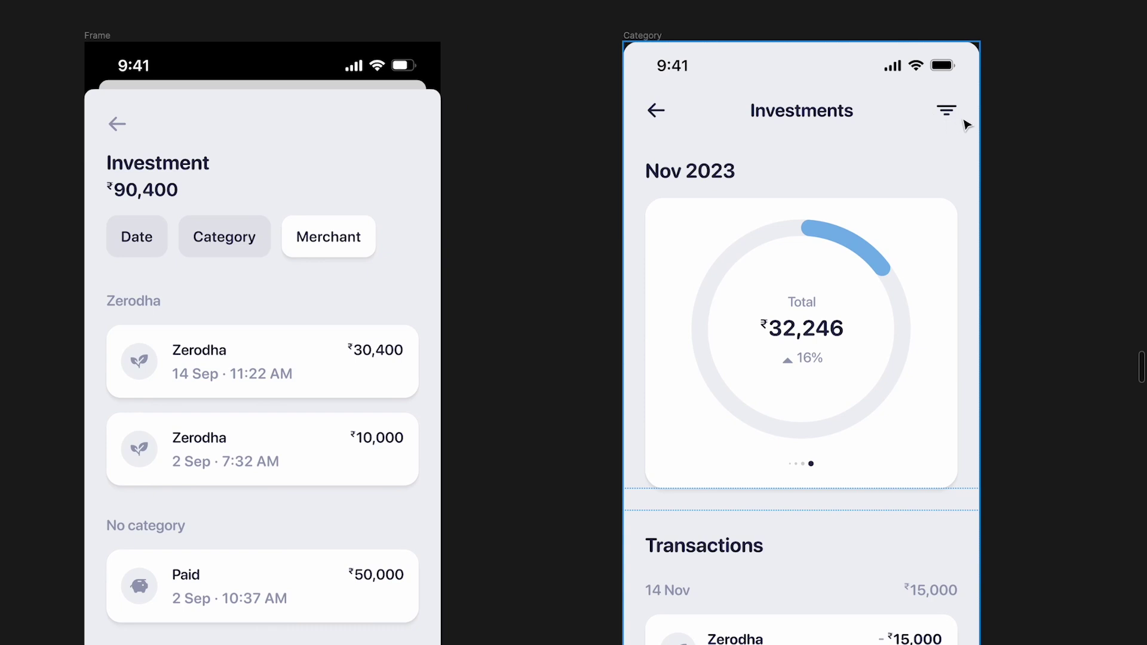
pyautogui.hscroll(1, 967, 126)
pyautogui.scroll(-1, 968, 126)
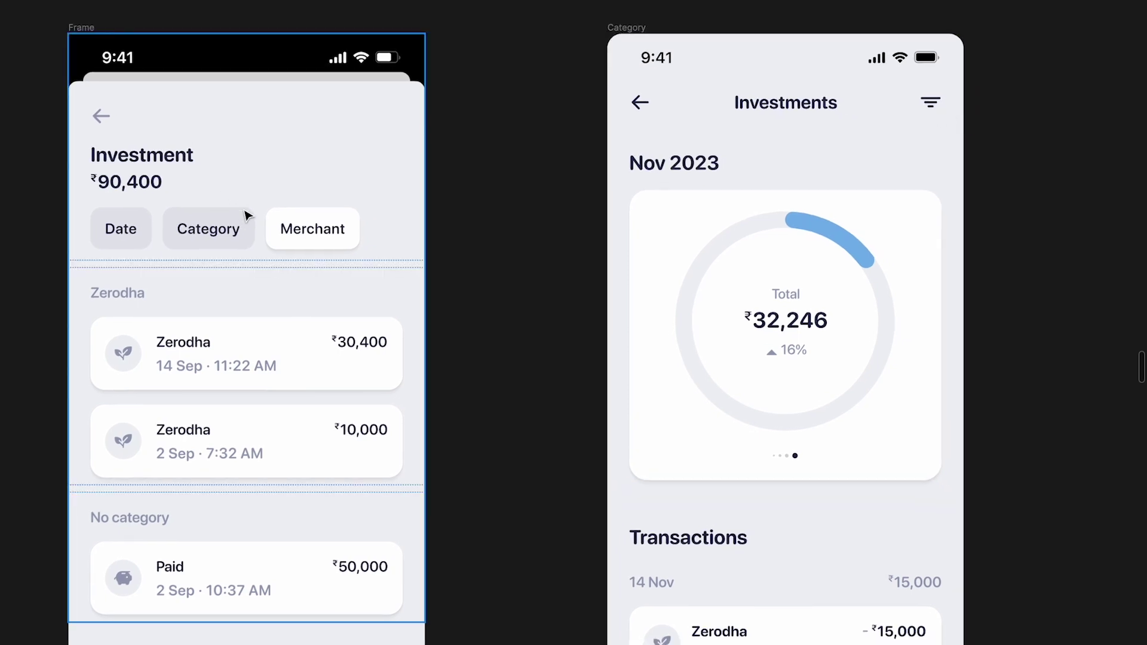
# Examine the total and donut chart on the Nov 2023 Investments screen alongside the Investment merchant view
pyautogui.hscroll(1, 246, 214)
pyautogui.scroll(1, 246, 213)
pyautogui.hscroll(-2, 534, 208)
pyautogui.scroll(-1, 534, 207)
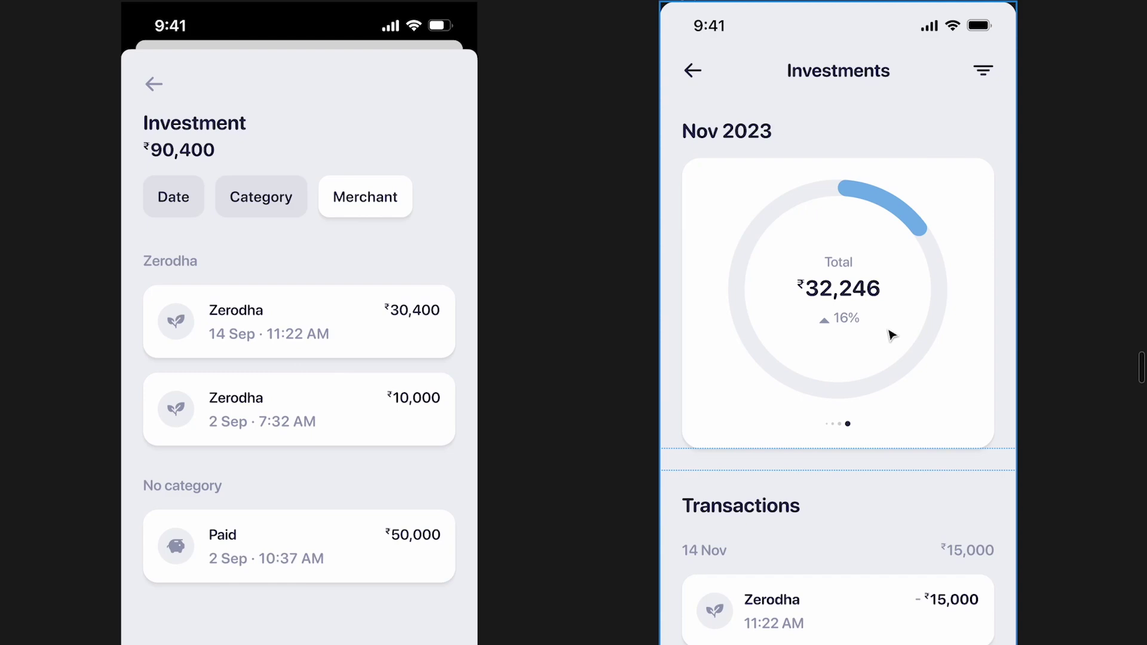
pyautogui.scroll(1, 865, 292)
pyautogui.scroll(1, 864, 291)
pyautogui.hscroll(1, 865, 291)
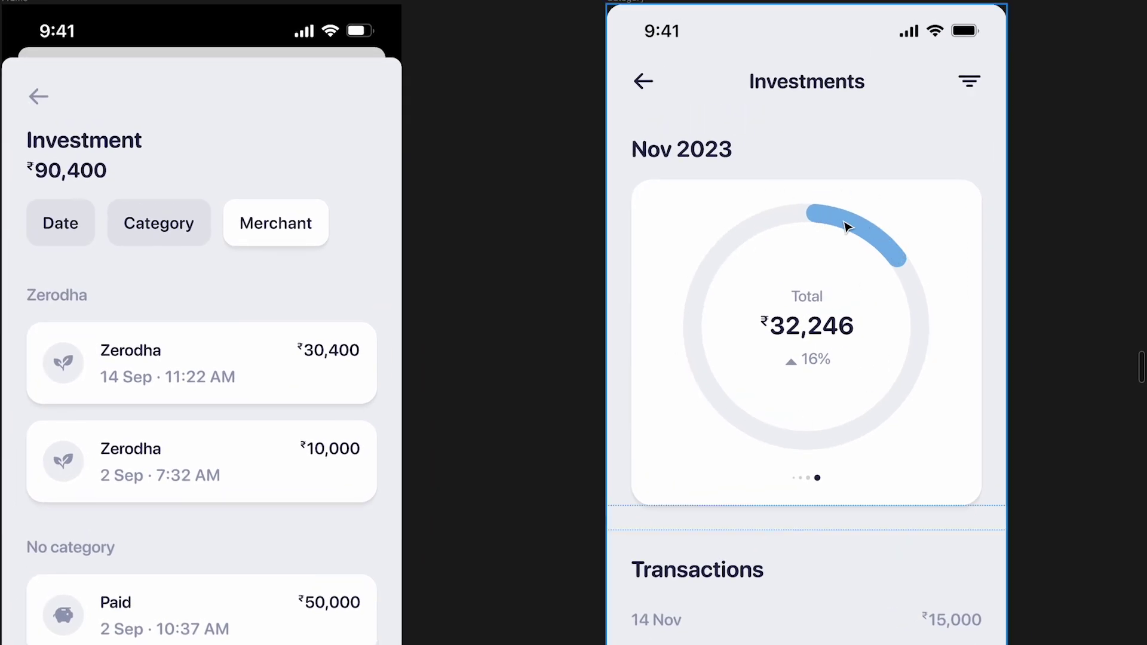
# Review the Investment entry in the old Spending Summary together with the old Investment screen's monthly chart
pyautogui.scroll(-5, 836, 221)
pyautogui.hscroll(-15, 837, 221)
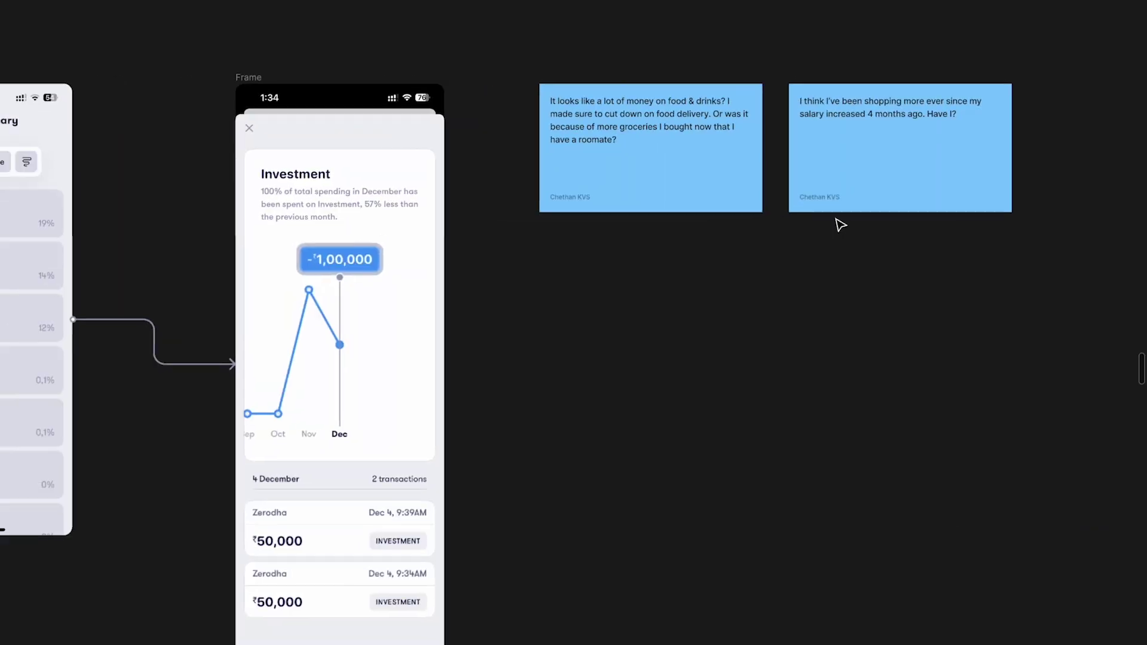
pyautogui.scroll(3, 298, 305)
pyautogui.hscroll(-3, 298, 304)
pyautogui.hscroll(-2, 300, 308)
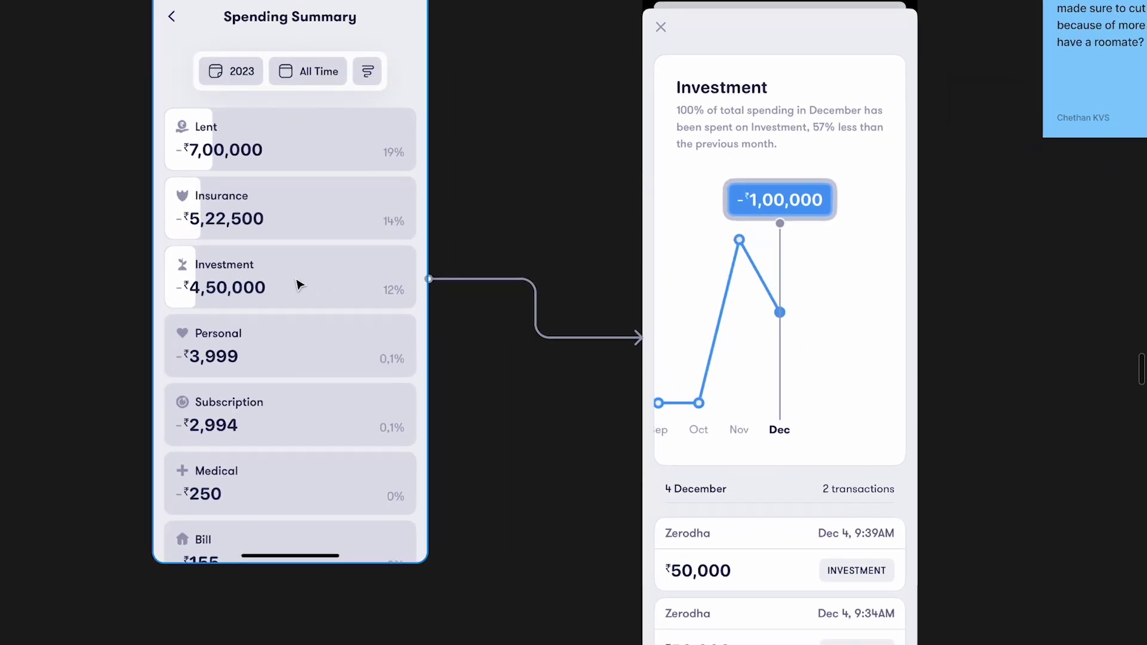
pyautogui.scroll(3, 358, 293)
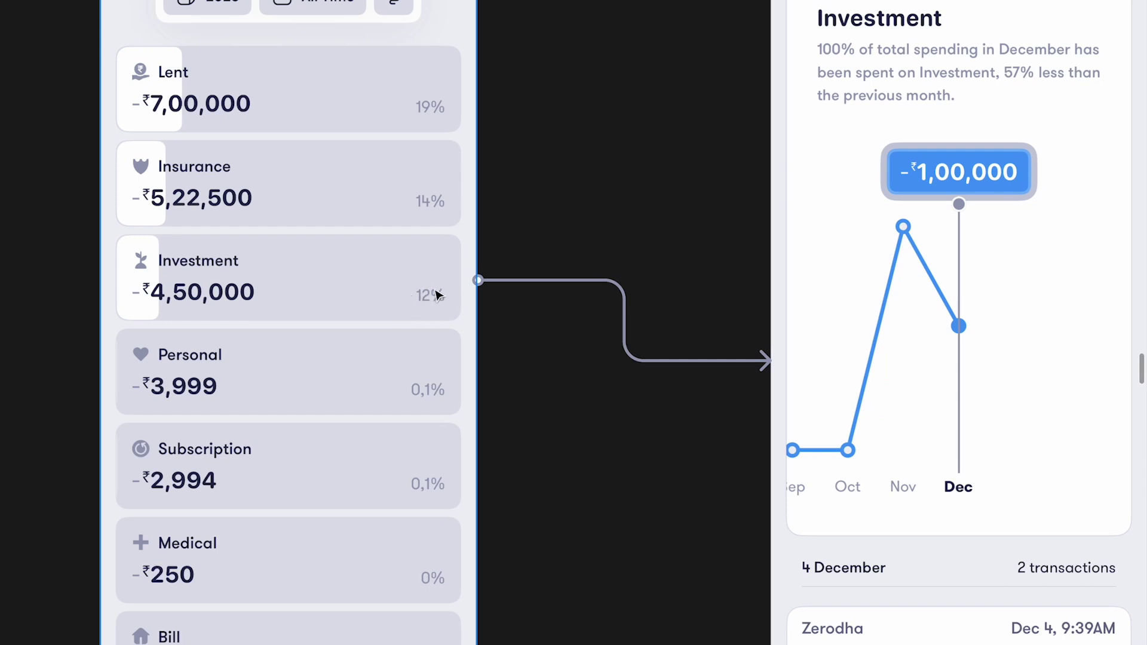
pyautogui.scroll(2, 438, 295)
pyautogui.hscroll(-1, 437, 294)
pyautogui.scroll(-1, 322, 267)
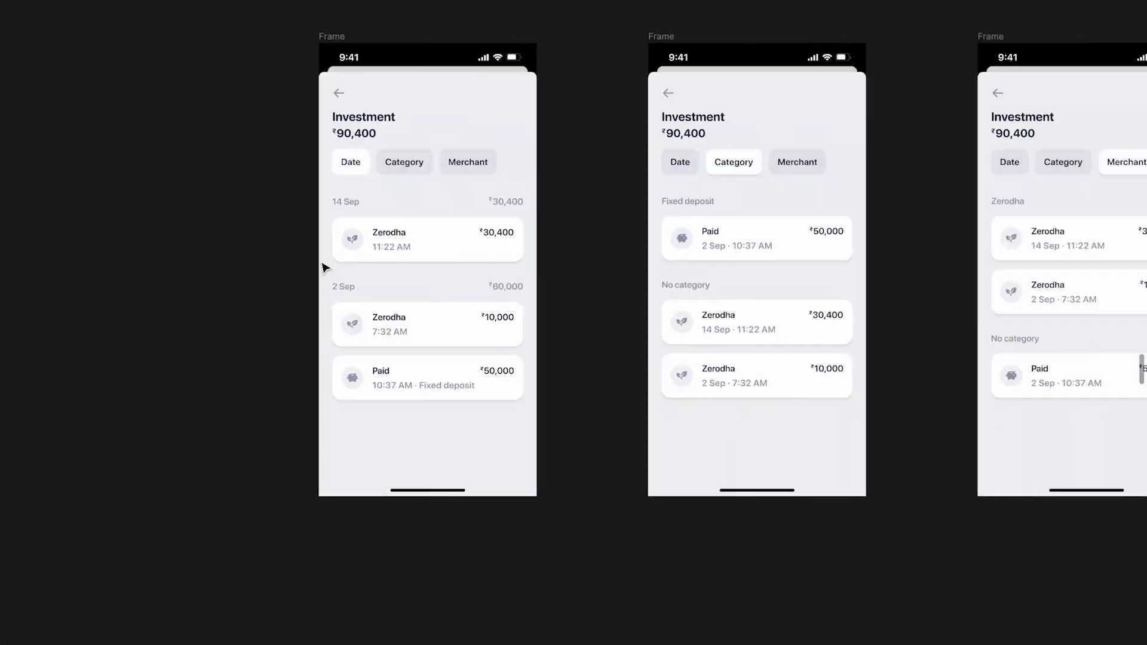
# Examine the Nov 2023 Investments screen from its donut chart through the transactions grouped by date
pyautogui.hscroll(5, 339, 275)
pyautogui.scroll(5, 622, 235)
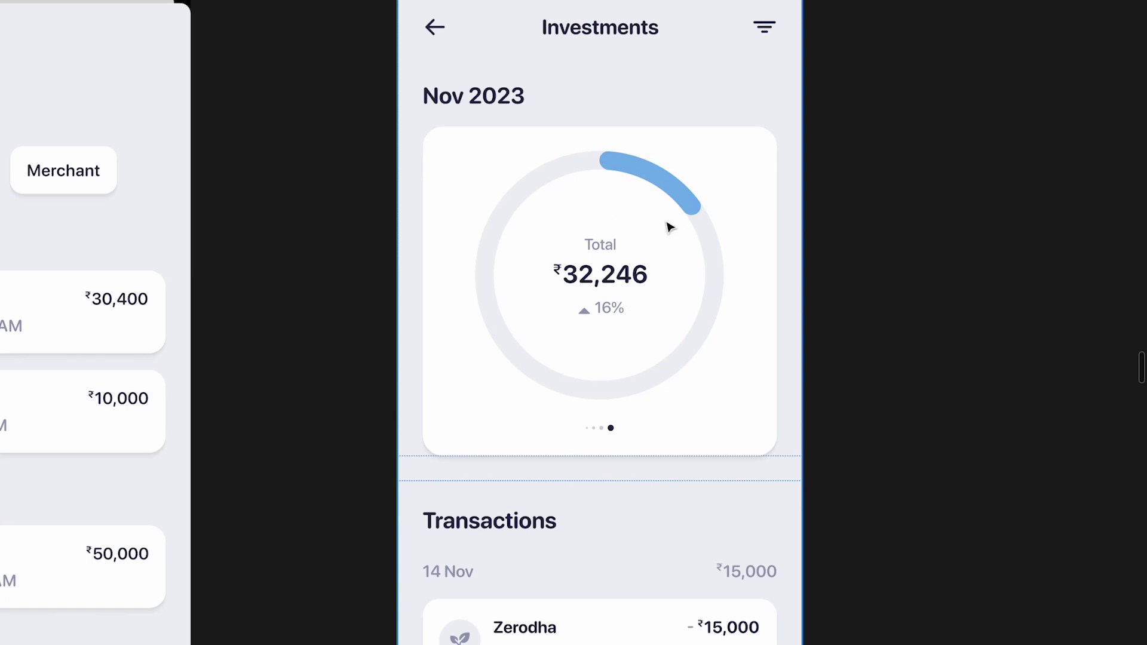
pyautogui.scroll(-8, 667, 224)
pyautogui.scroll(-2, 668, 223)
pyautogui.scroll(1, 666, 219)
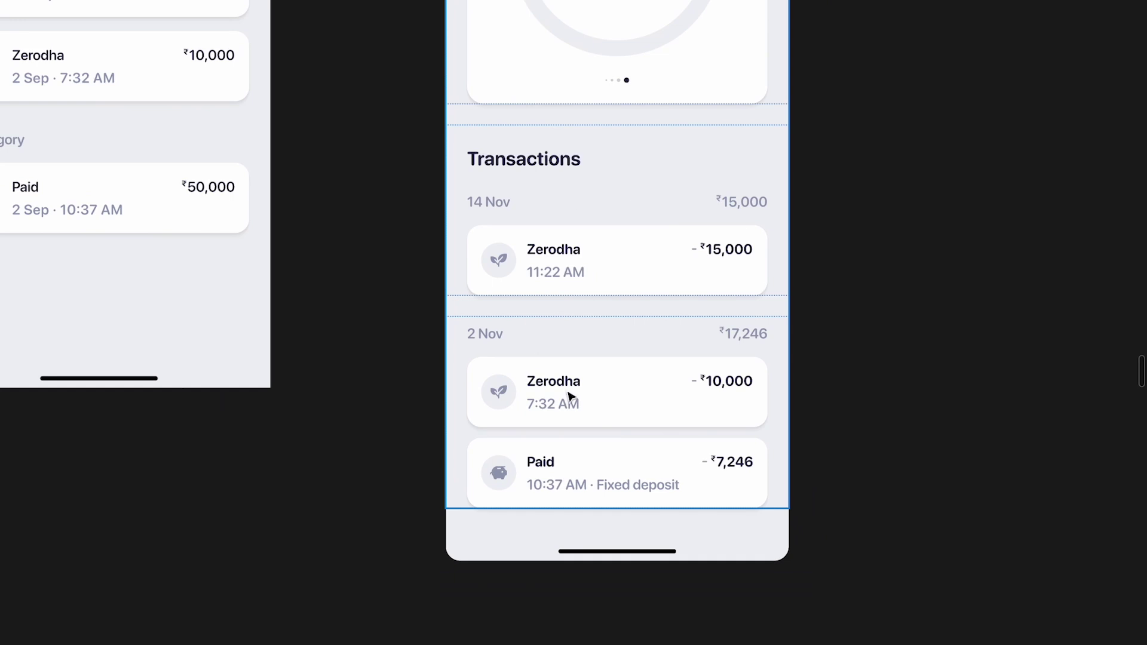
pyautogui.scroll(10, 568, 397)
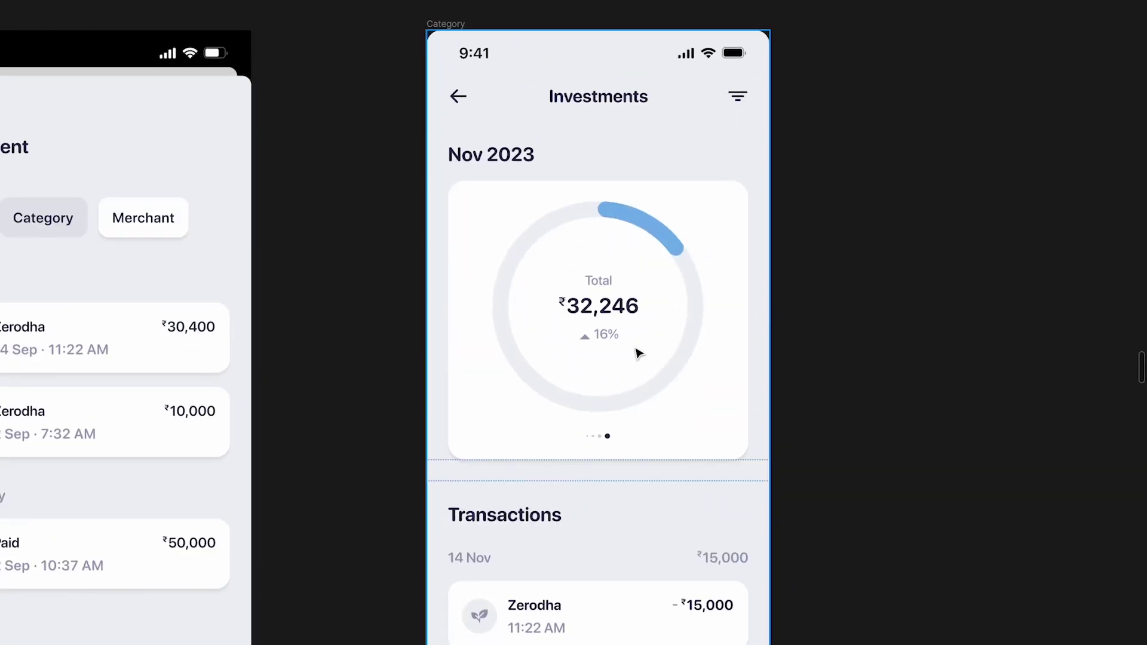
# Revisit the old Spending Summary categories and the sticky notes about food spending and increased shopping
pyautogui.scroll(-4, 636, 351)
pyautogui.hscroll(-20, 638, 352)
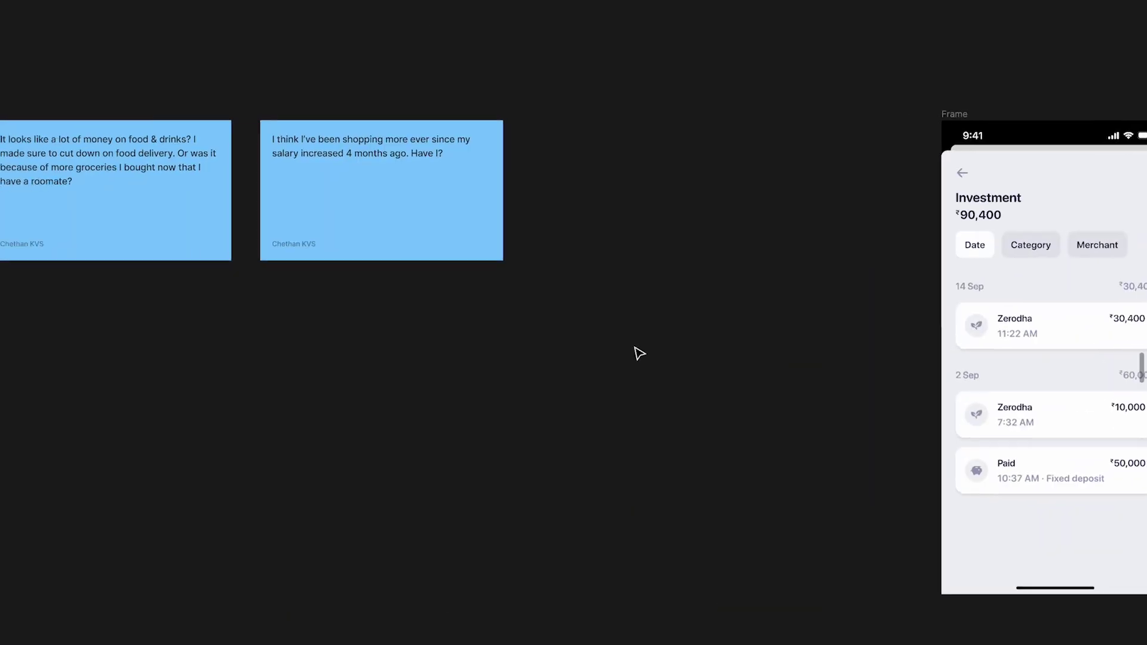
pyautogui.scroll(3, 460, 219)
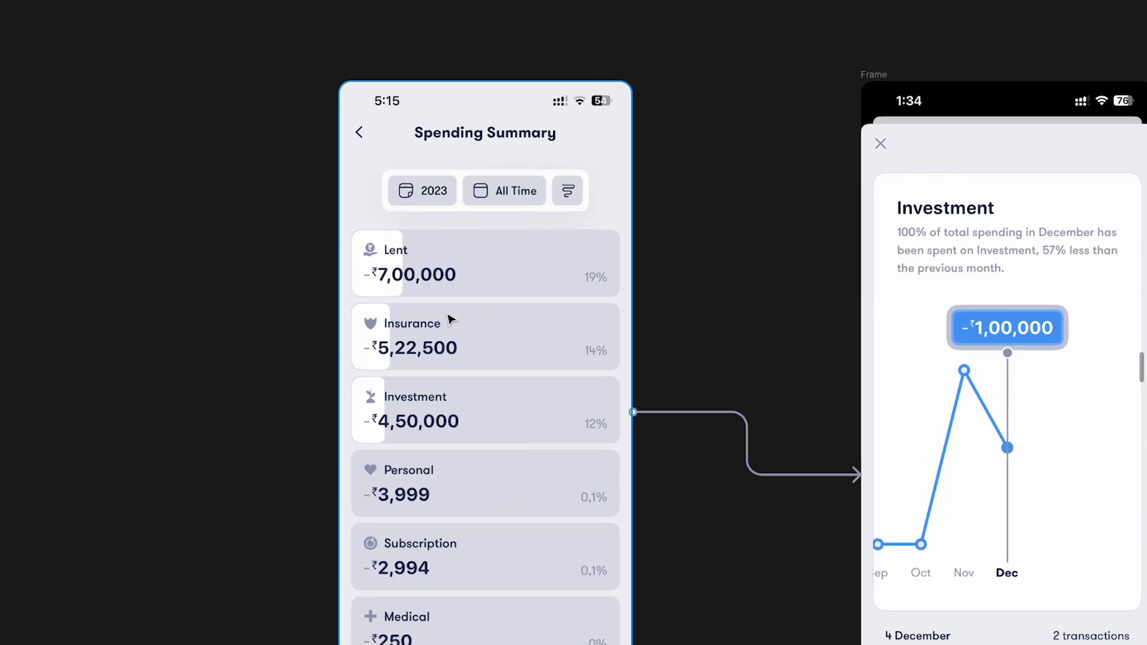
pyautogui.hscroll(20, 451, 319)
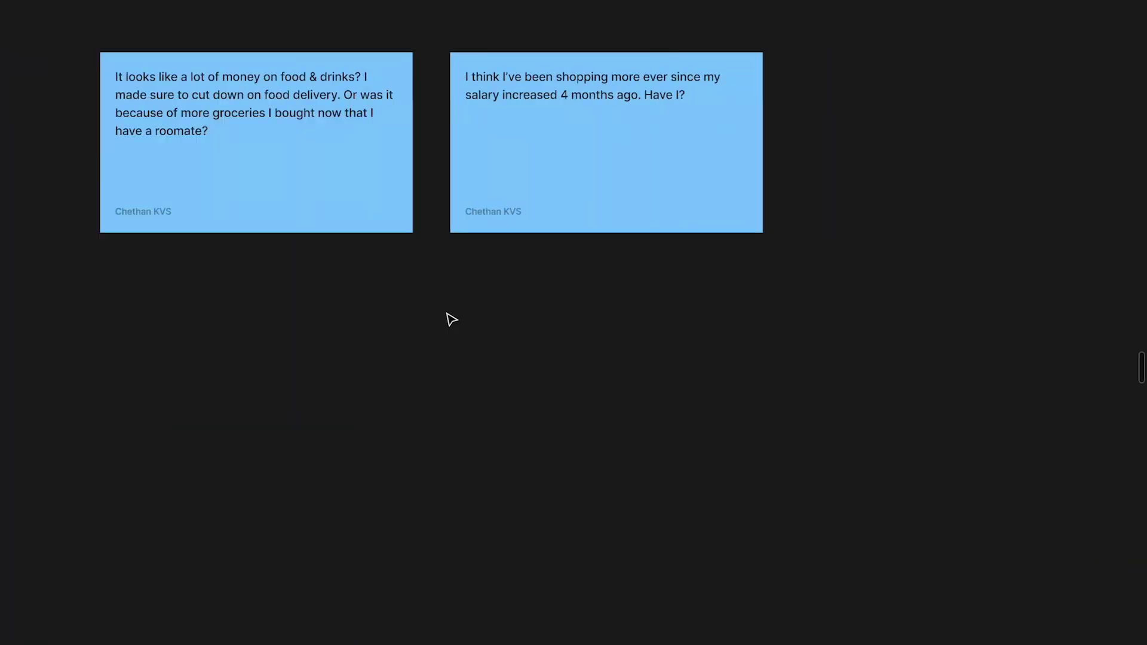
# Check how the Nov 2023 month heading and chart total relate to the dated transactions on the Investments screen
pyautogui.hscroll(5, 445, 323)
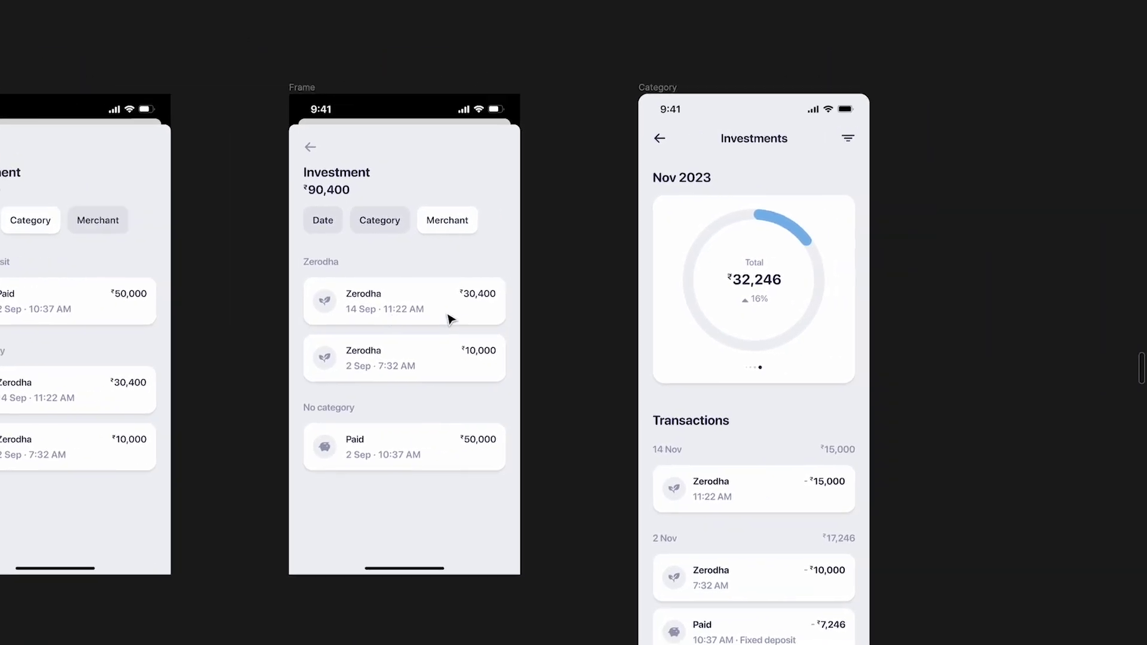
pyautogui.scroll(3, 619, 267)
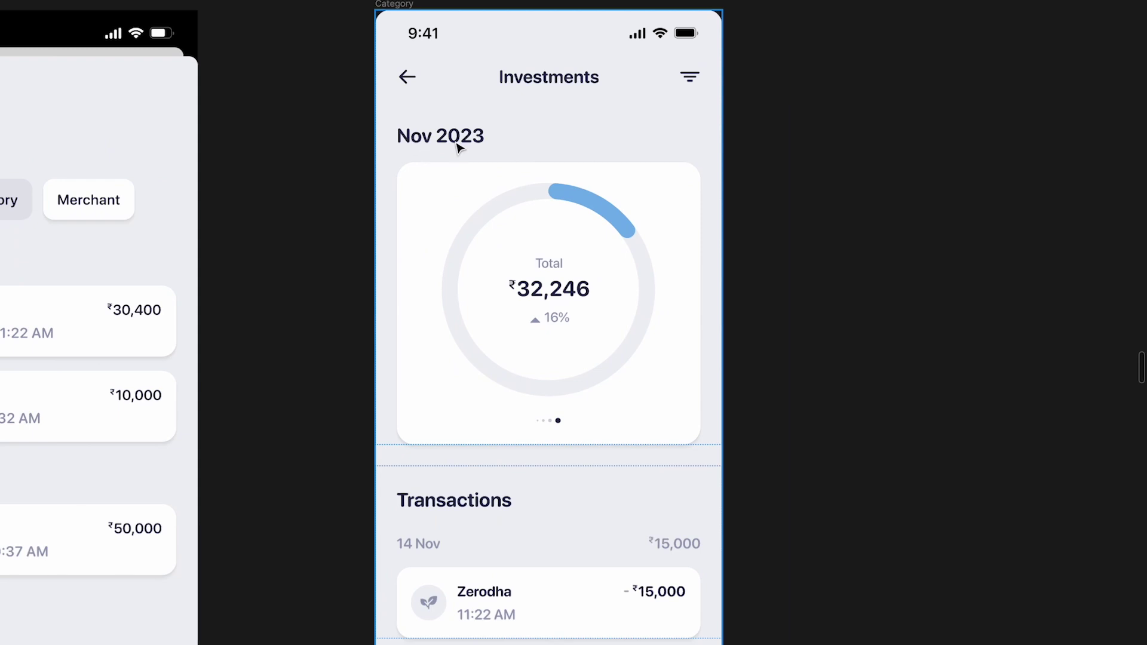
pyautogui.scroll(-5, 459, 146)
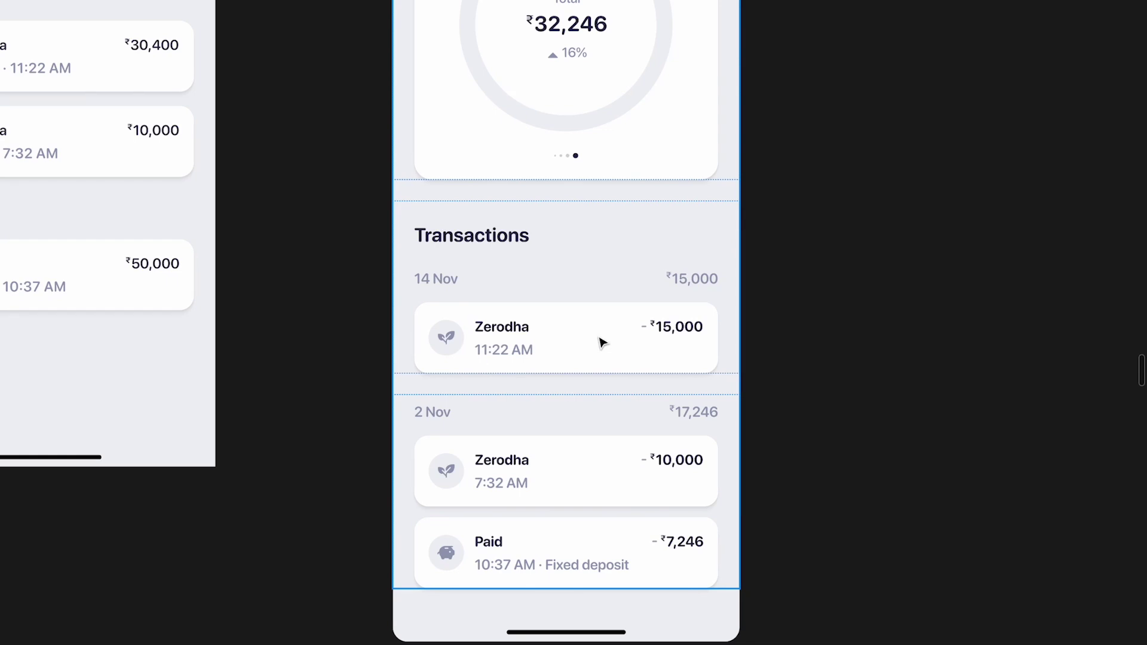
pyautogui.scroll(3, 602, 342)
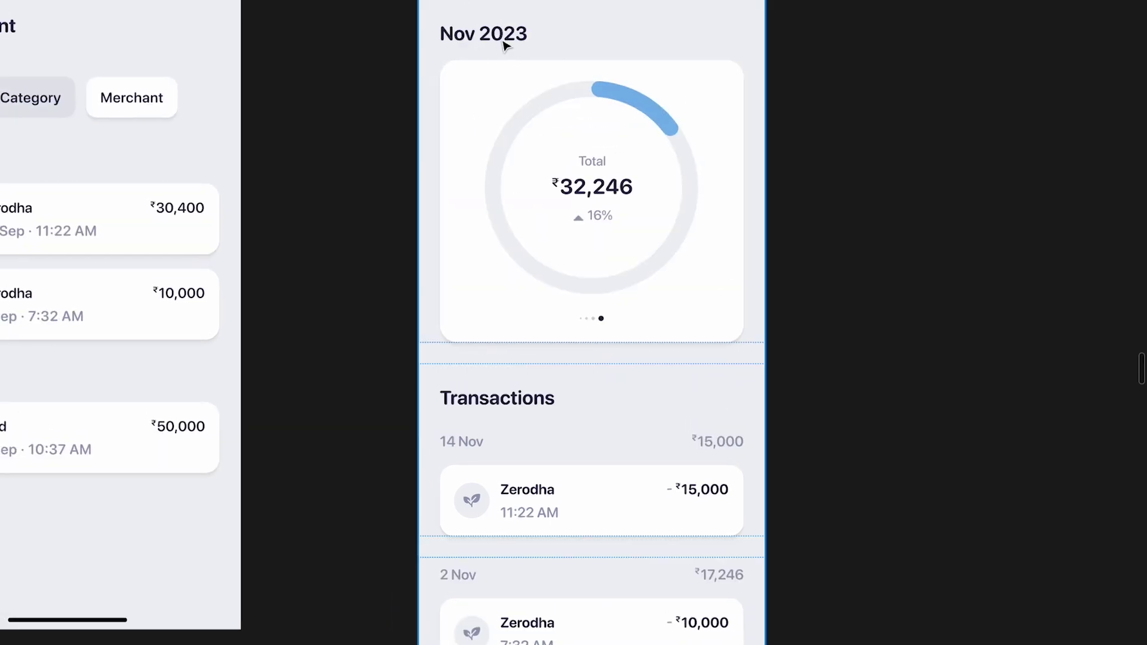
pyautogui.scroll(-4, 573, 199)
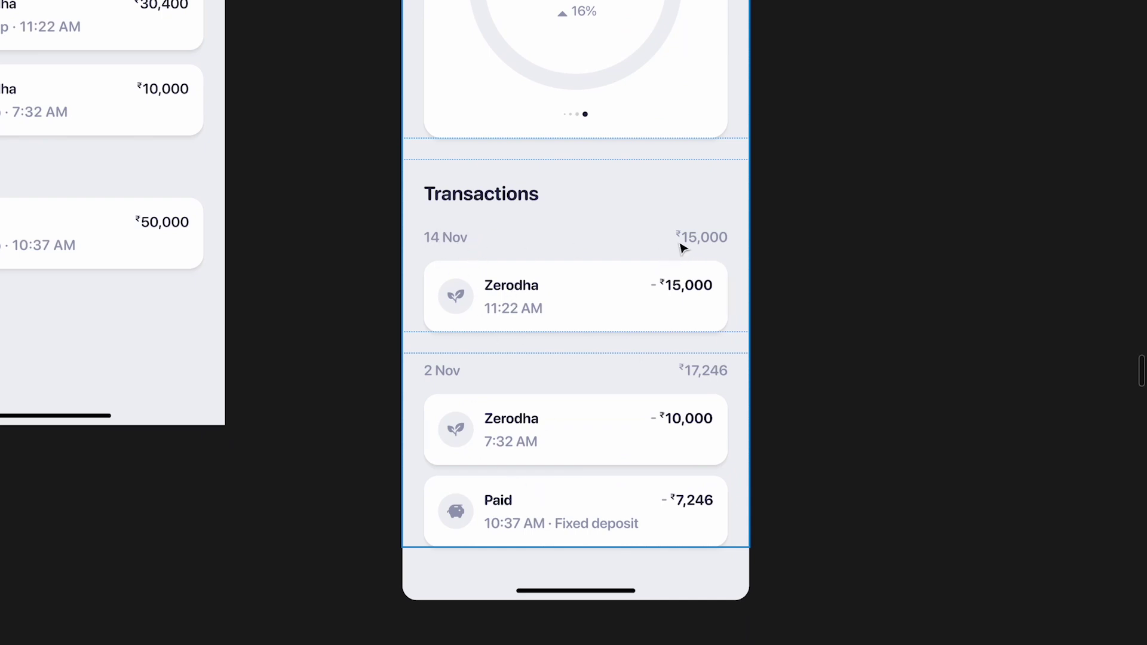
pyautogui.scroll(5, 697, 385)
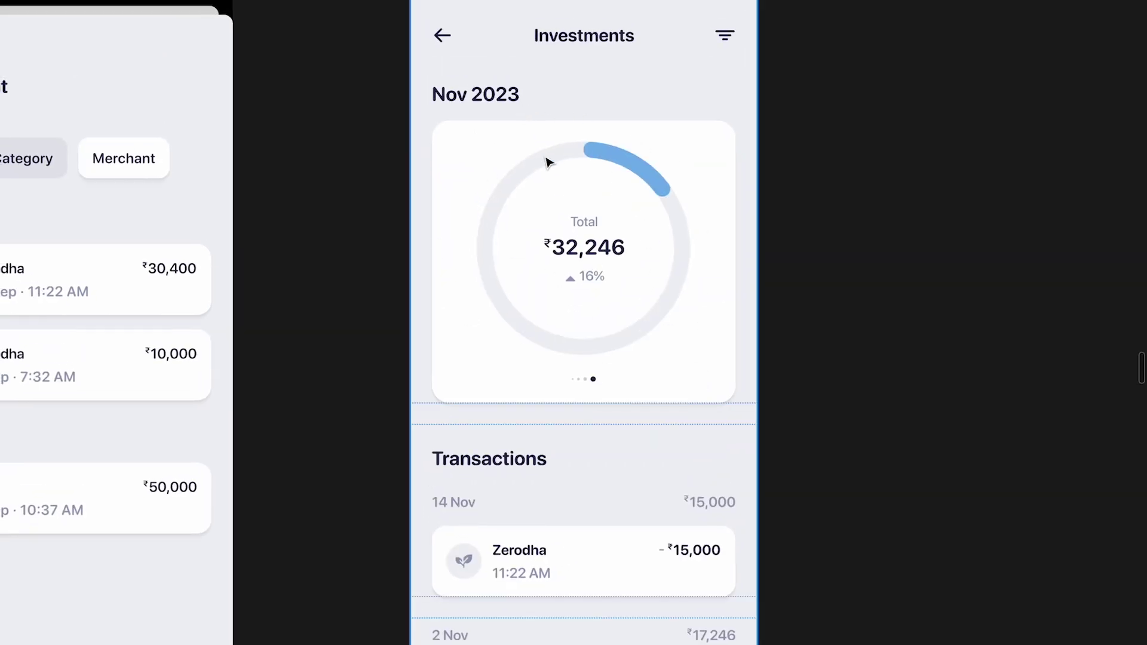
pyautogui.scroll(-5, 546, 162)
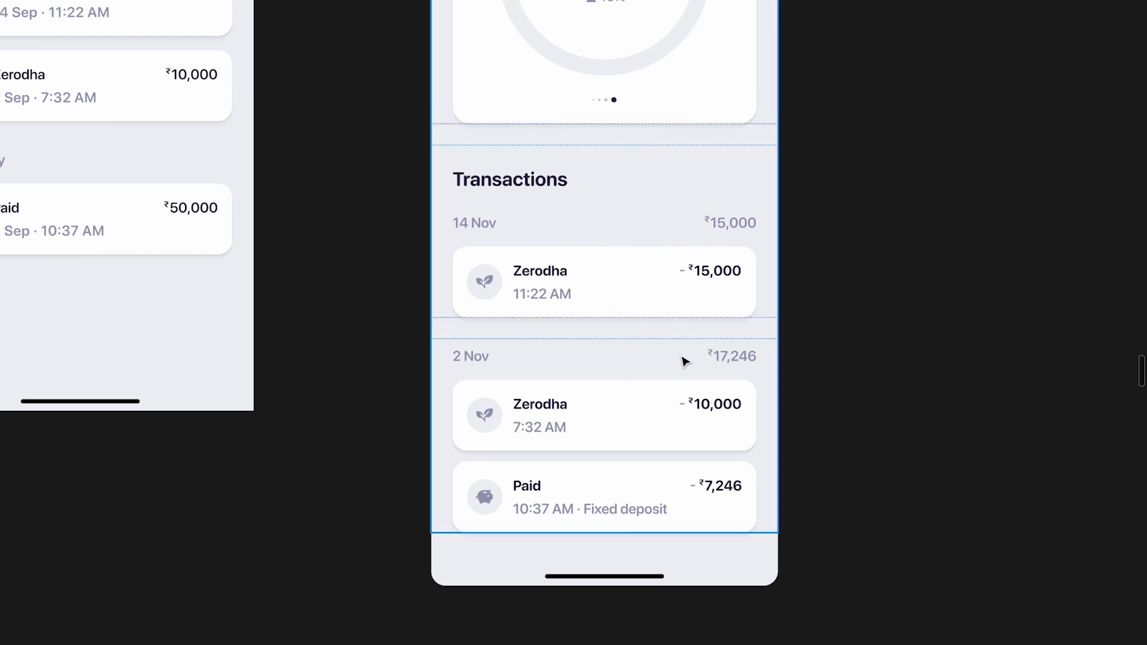
pyautogui.scroll(6, 684, 362)
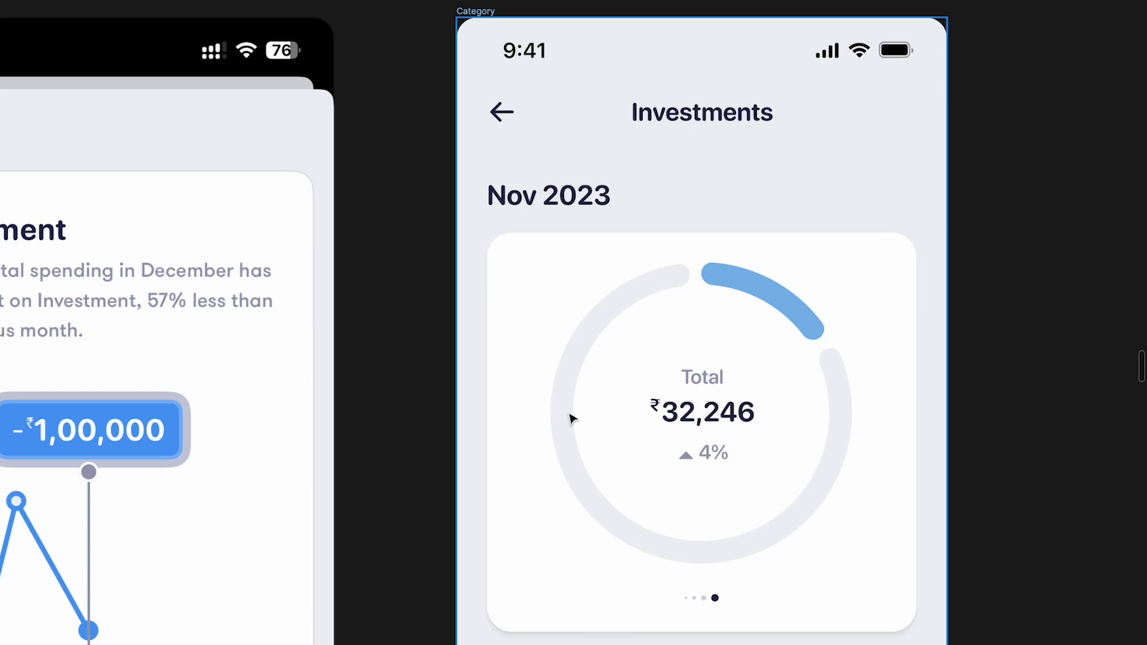
# Examine the revised Investments screen's segmented chart, Date, Category and Merchant options, and transactions beside the old Investment screen
pyautogui.scroll(-10, 739, 269)
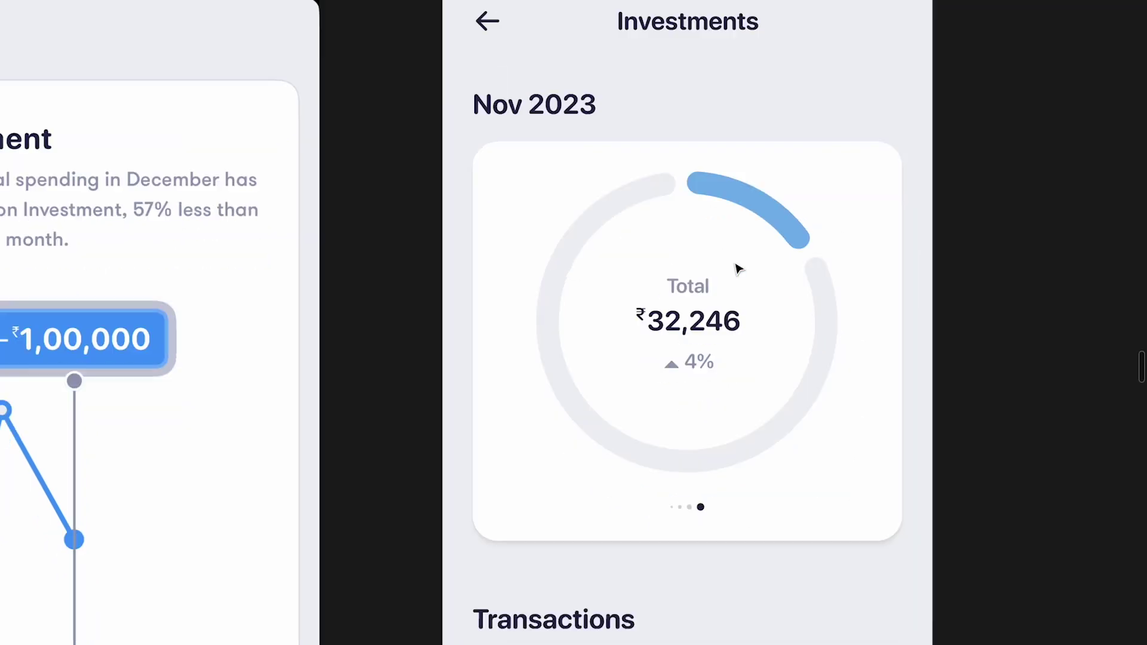
pyautogui.scroll(-4, 738, 268)
pyautogui.scroll(4, 738, 268)
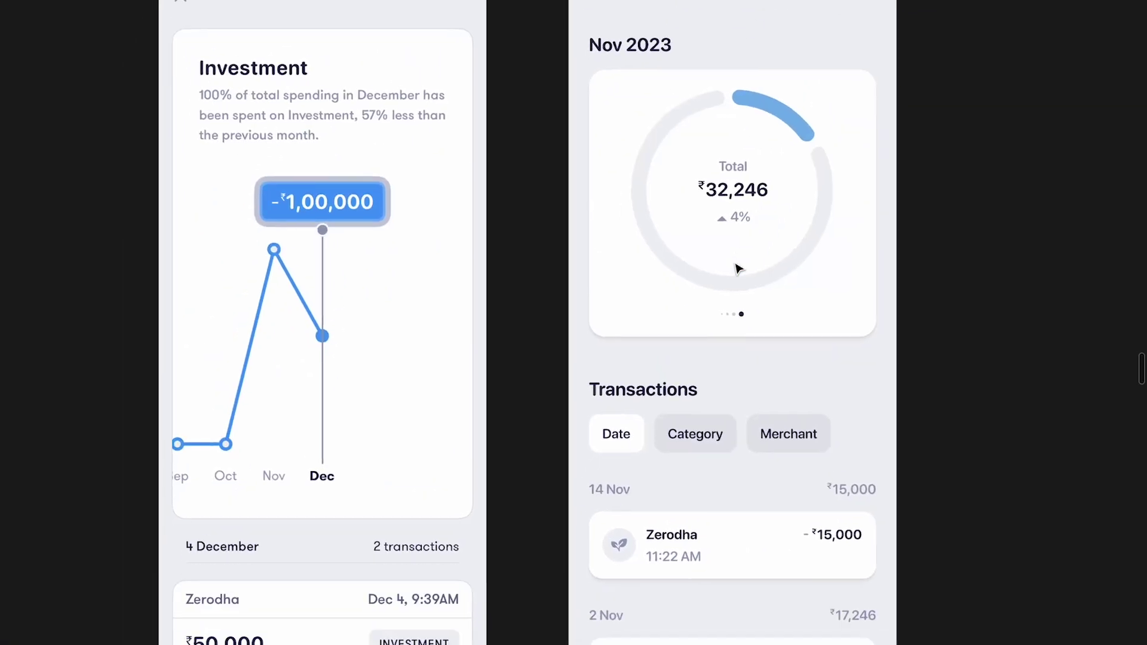
pyautogui.scroll(4, 705, 397)
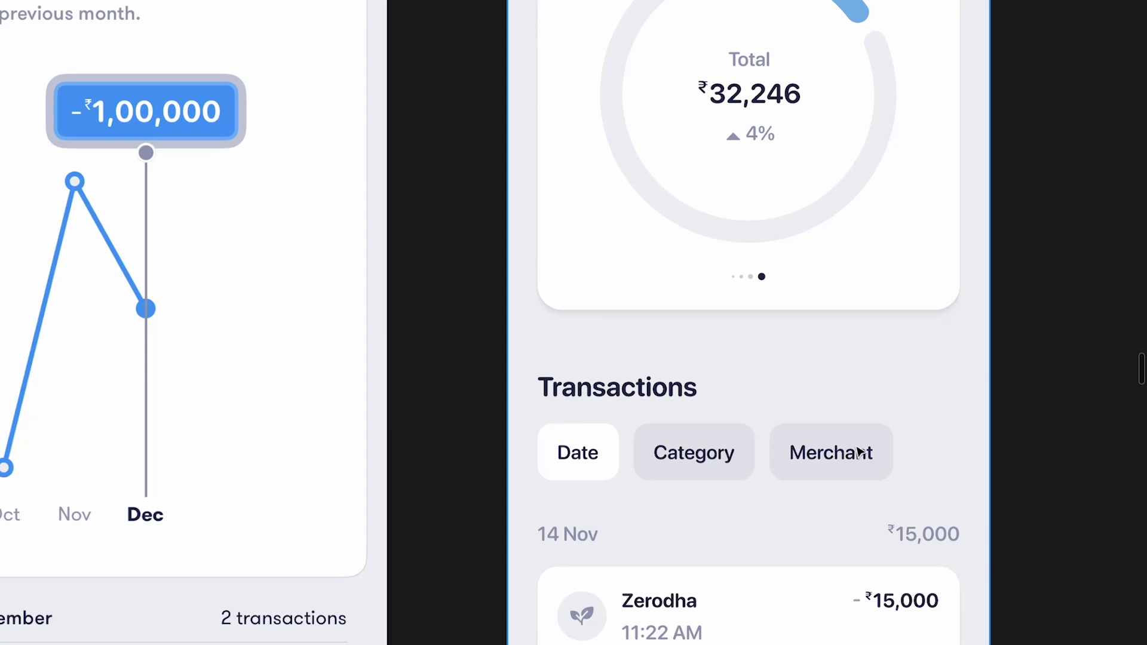
pyautogui.scroll(-3, 858, 443)
pyautogui.scroll(-2, 859, 444)
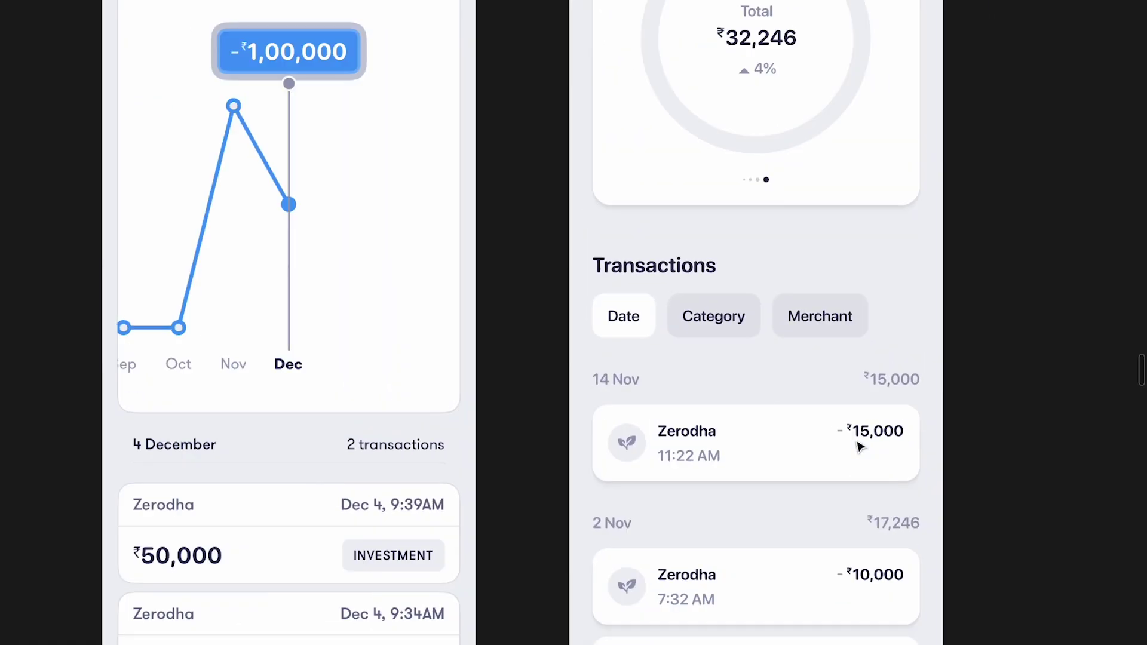
pyautogui.scroll(-2, 859, 444)
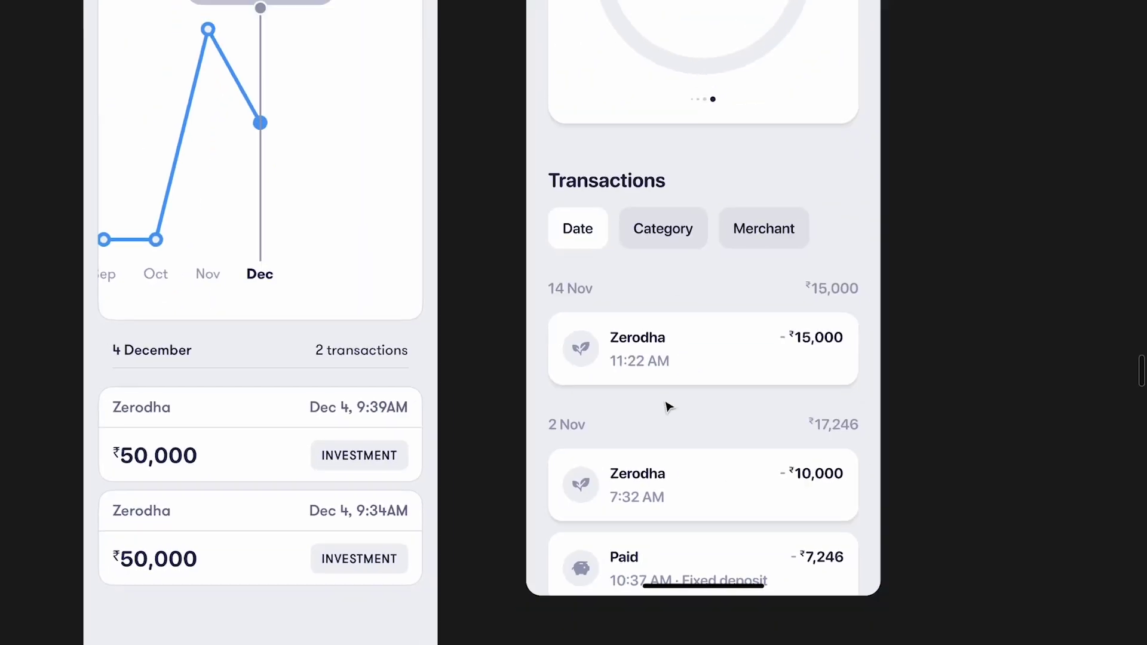
# Compare the old Investment screen's summary text and line chart with the revised Investments screen's donut chart
pyautogui.scroll(5, 669, 406)
pyautogui.scroll(-2, 667, 403)
pyautogui.scroll(3, 376, 272)
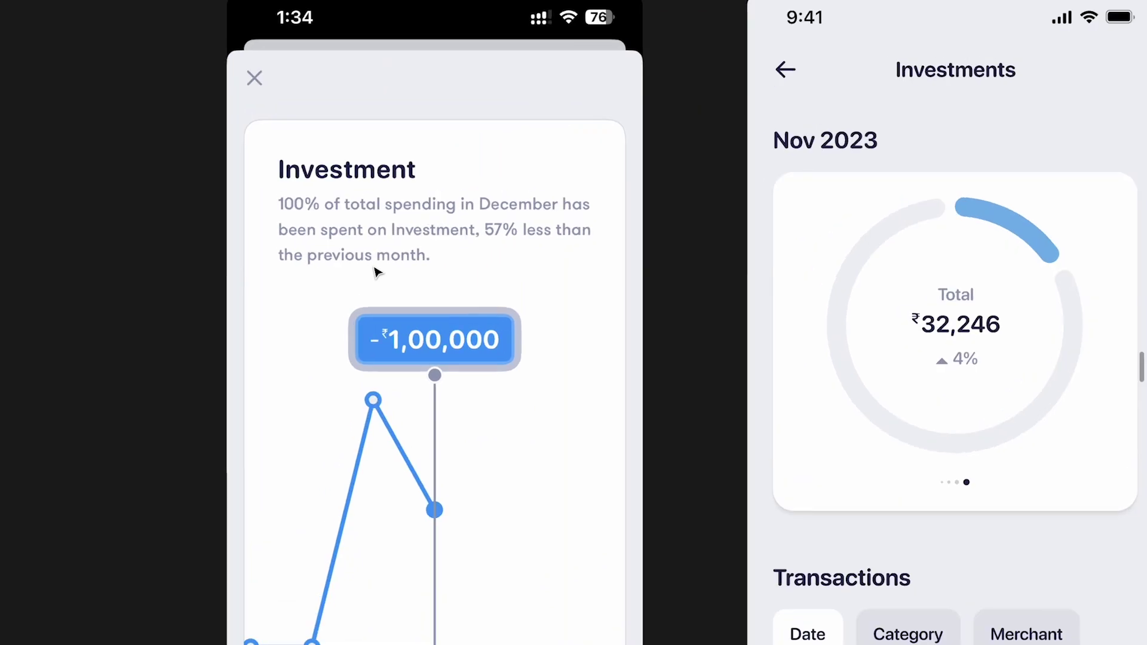
pyautogui.hscroll(1, 376, 272)
pyautogui.scroll(-1, 376, 272)
pyautogui.scroll(-2, 377, 272)
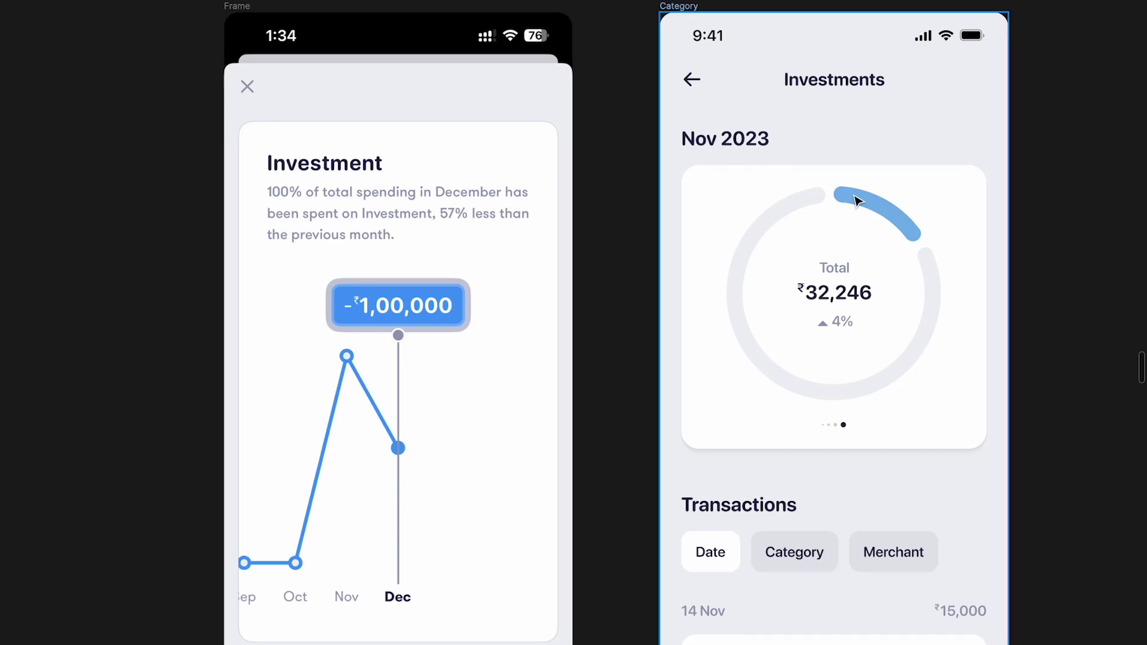
pyautogui.scroll(-3, 859, 202)
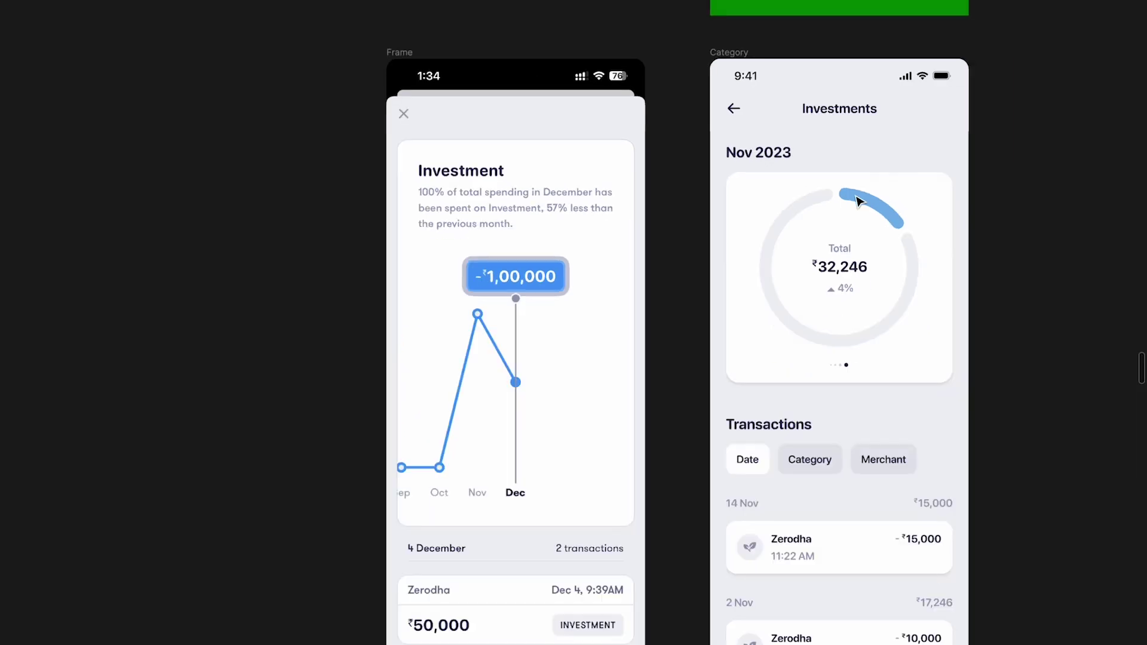
# Locate the redesigned Overview screen and view its category chart beside the Investments screen with the calendar option
pyautogui.hscroll(-15, 859, 202)
pyautogui.scroll(-5, 859, 202)
pyautogui.hscroll(4, 859, 202)
pyautogui.hscroll(15, 857, 201)
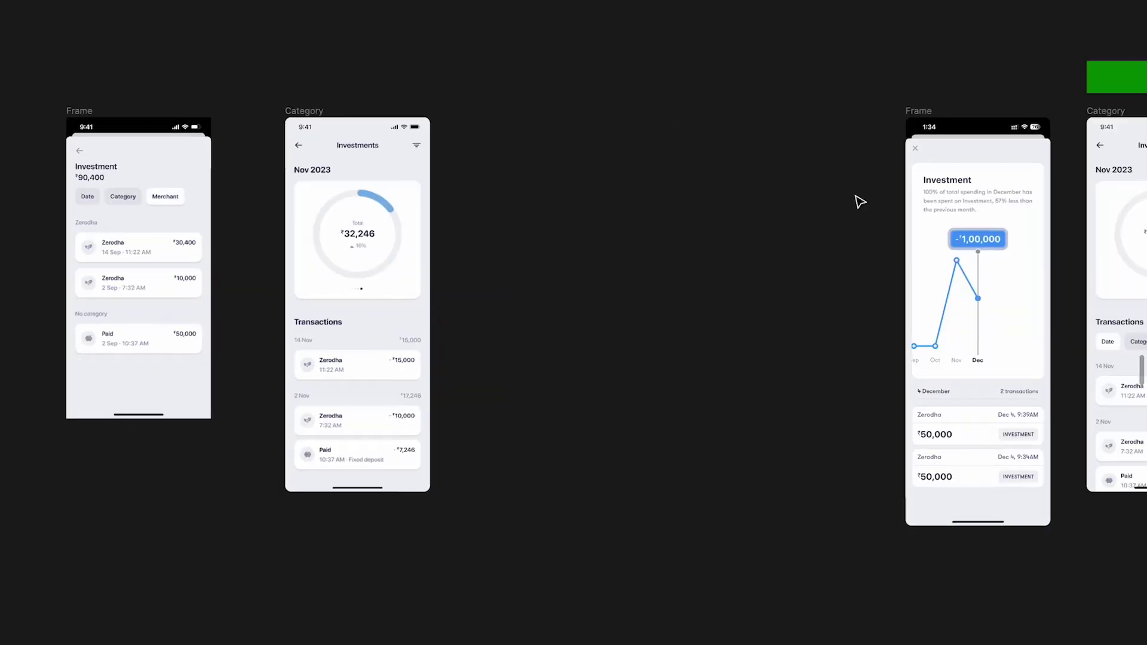
pyautogui.scroll(5, 847, 151)
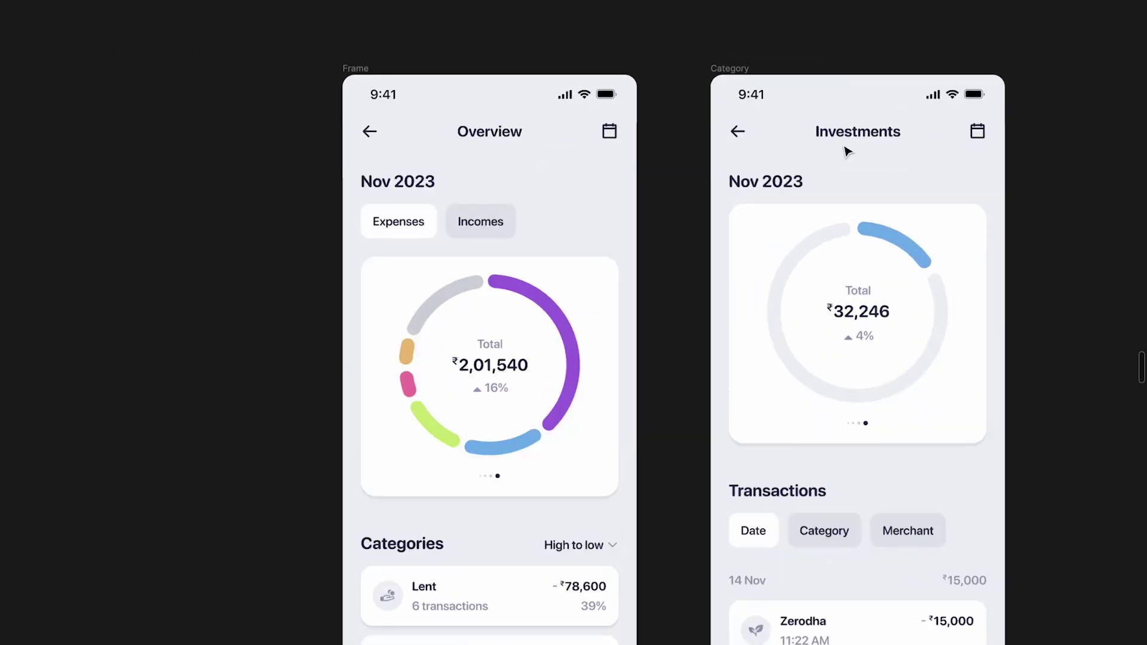
# Compare the Investment entry in the Overview screen's Categories list with the Investments screen's donut chart and transactions
pyautogui.scroll(-5, 844, 149)
pyautogui.scroll(3, 643, 329)
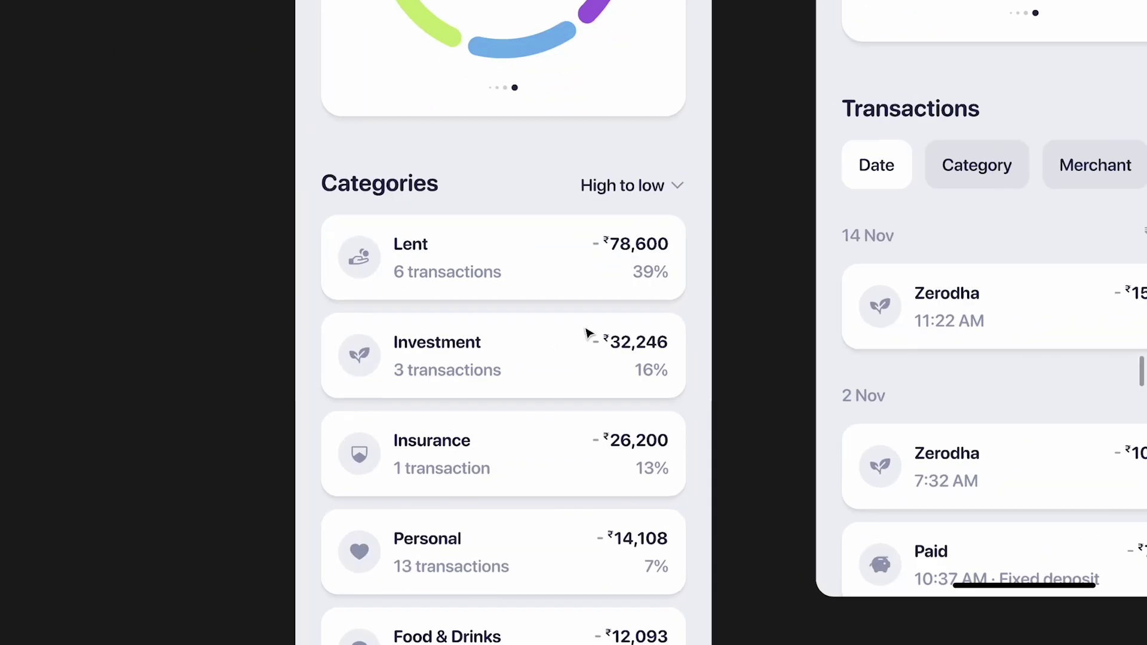
pyautogui.scroll(10, 657, 378)
pyautogui.hscroll(8, 657, 377)
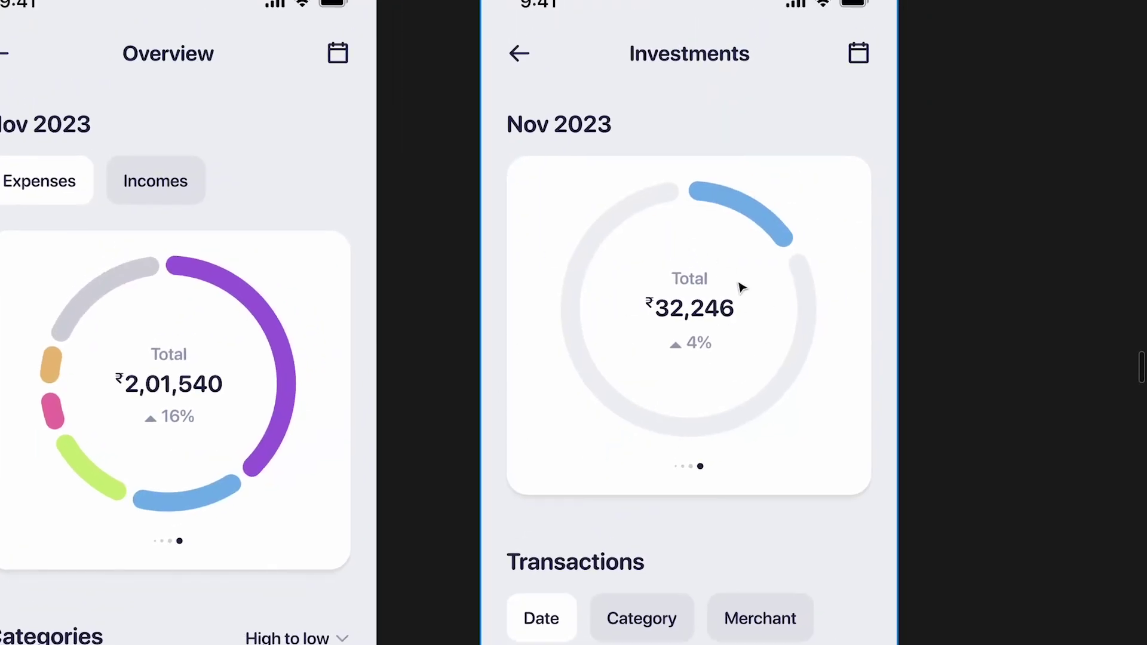
pyautogui.scroll(-10, 640, 302)
pyautogui.hscroll(-4, 639, 302)
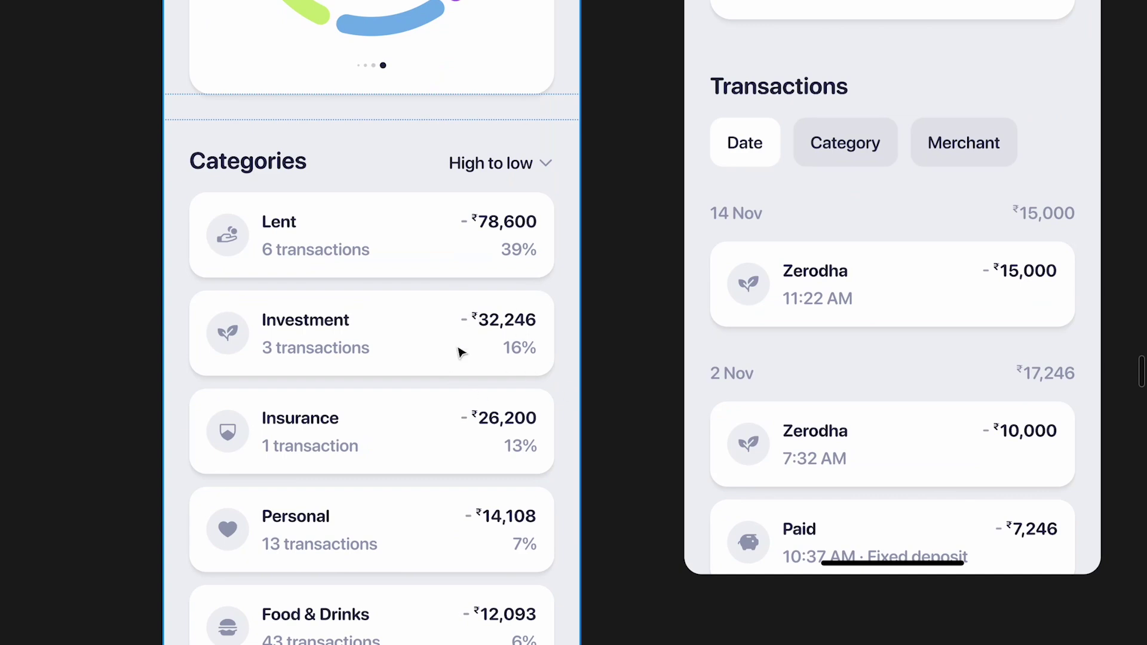
pyautogui.scroll(-2, 532, 352)
pyautogui.scroll(6, 538, 349)
pyautogui.hscroll(3, 537, 348)
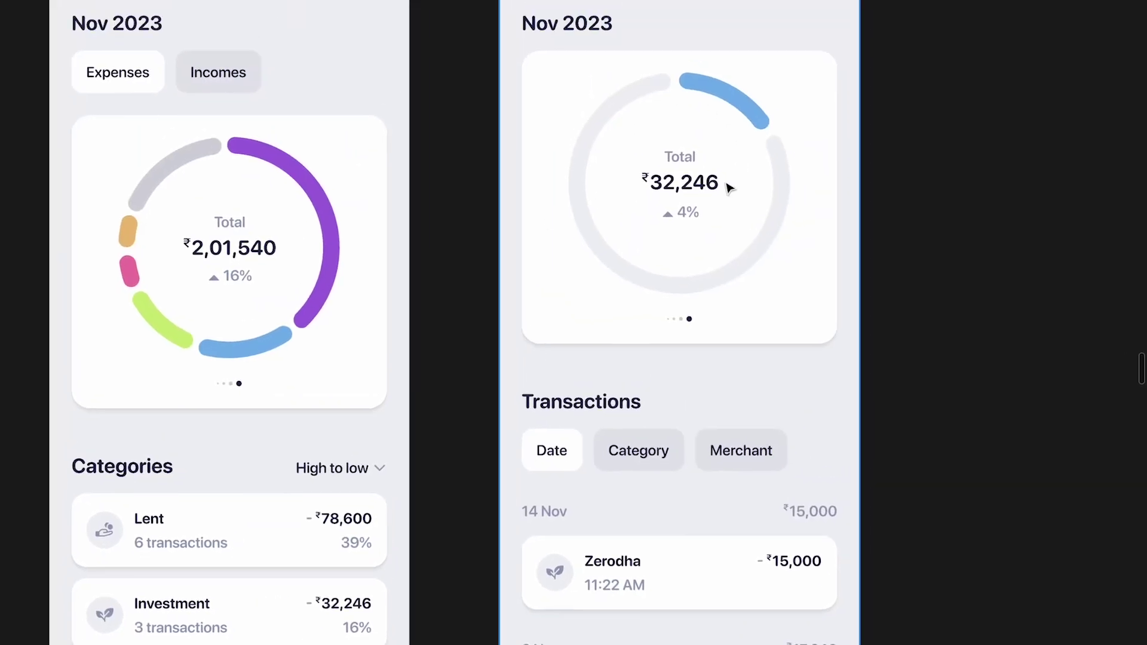
# Compare the old Investment screen with the redesigned Overview and Investments screens, including the calendar option beside the screen titles
pyautogui.scroll(3, 730, 187)
pyautogui.hscroll(1, 730, 188)
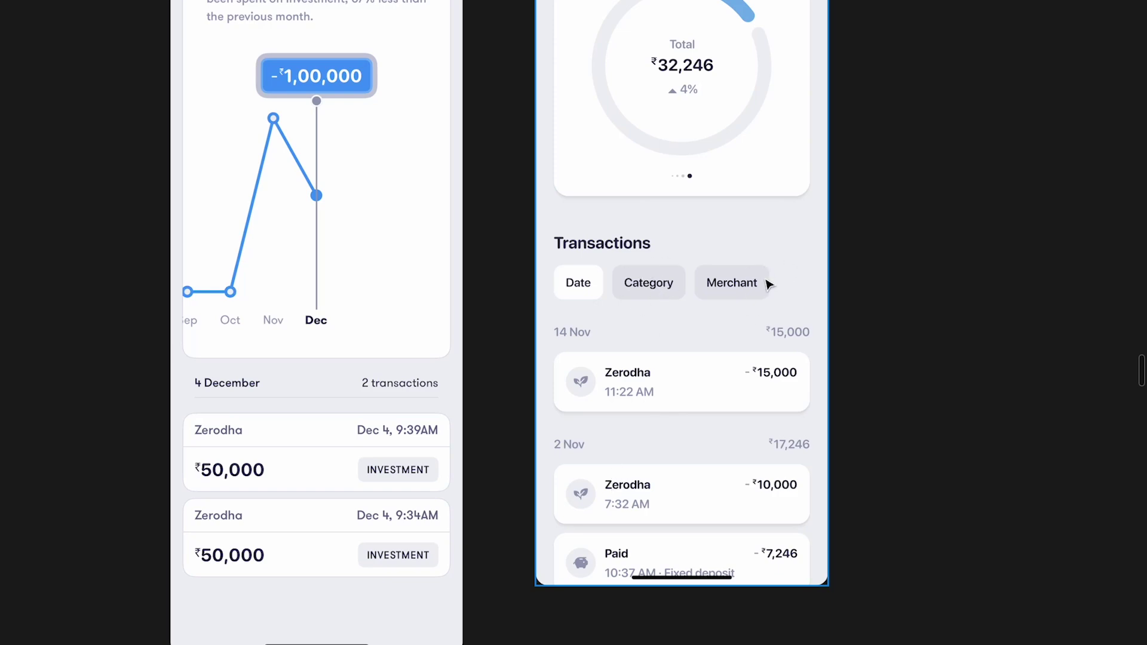
pyautogui.scroll(5, 768, 285)
pyautogui.hscroll(12, 769, 285)
pyautogui.scroll(-2, 769, 285)
pyautogui.hscroll(4, 769, 285)
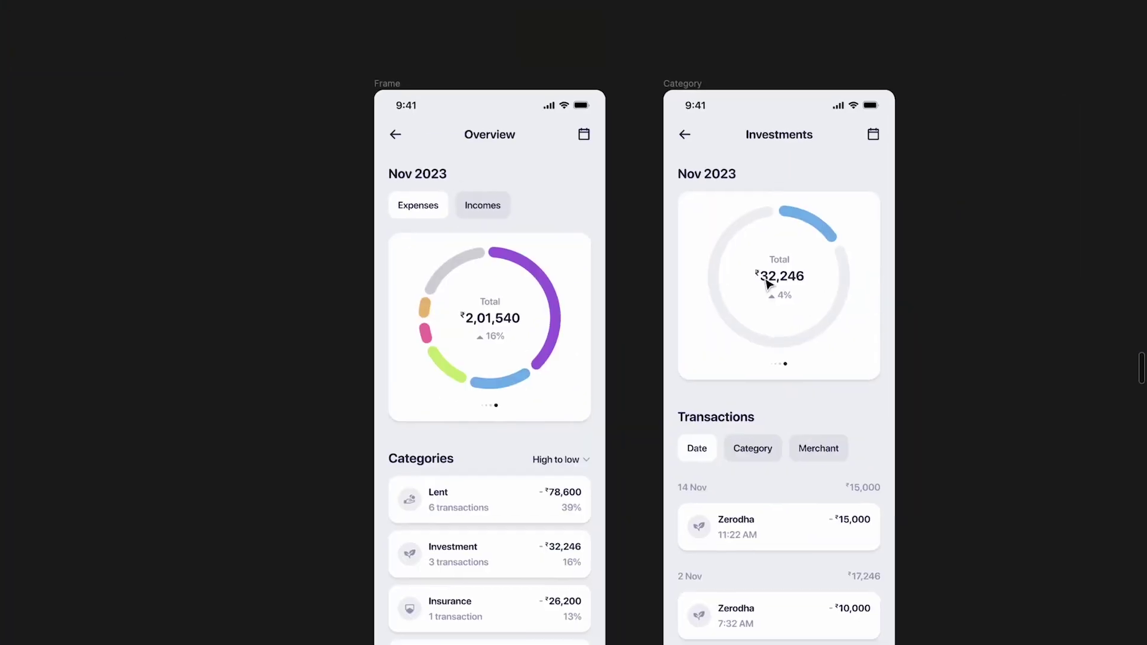
pyautogui.scroll(5, 769, 285)
pyautogui.hscroll(2, 768, 285)
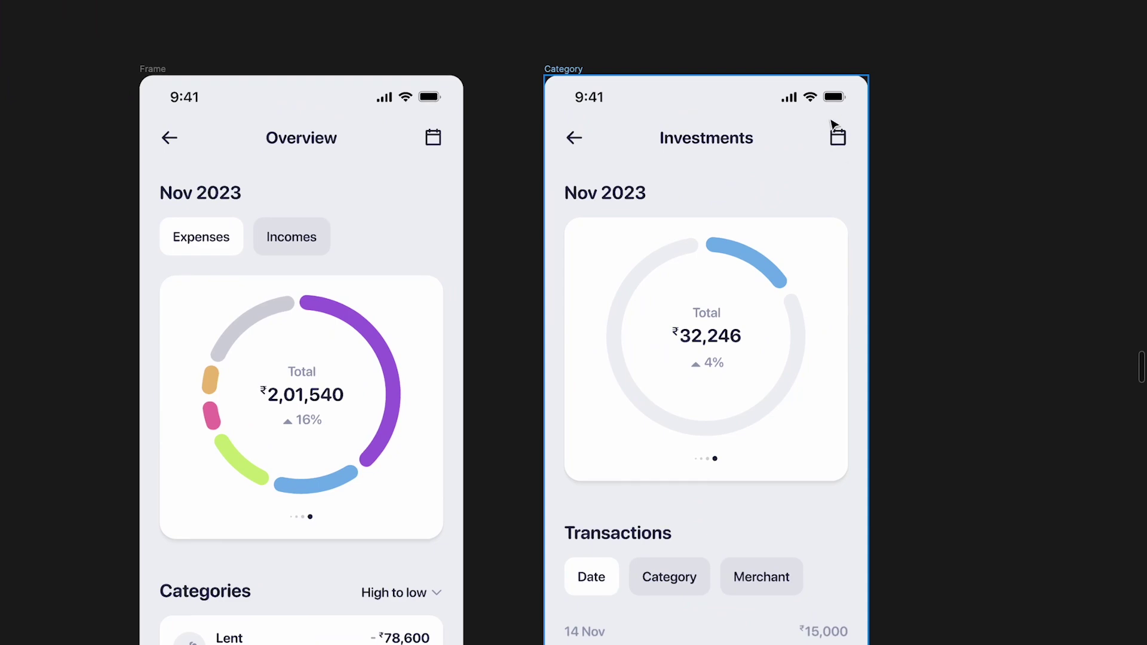
# Select the Overview frame and examine how its Expenses chart and category list lead into the Investments screen
pyautogui.scroll(2, 302, 164)
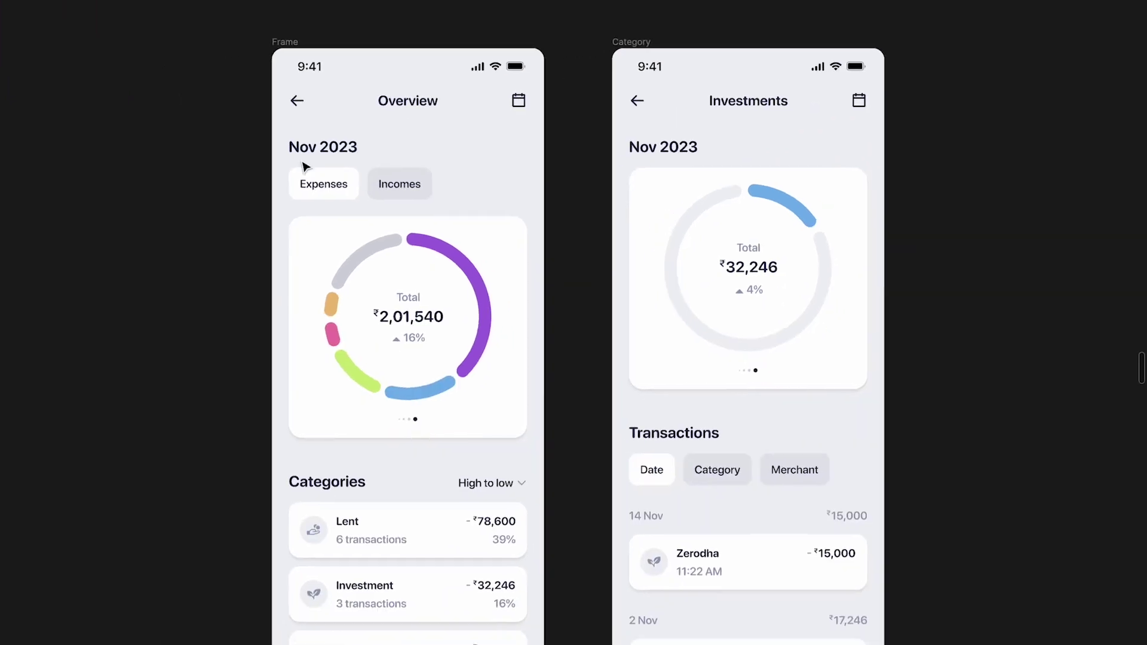
pyautogui.click(302, 43)
pyautogui.scroll(1, 382, 328)
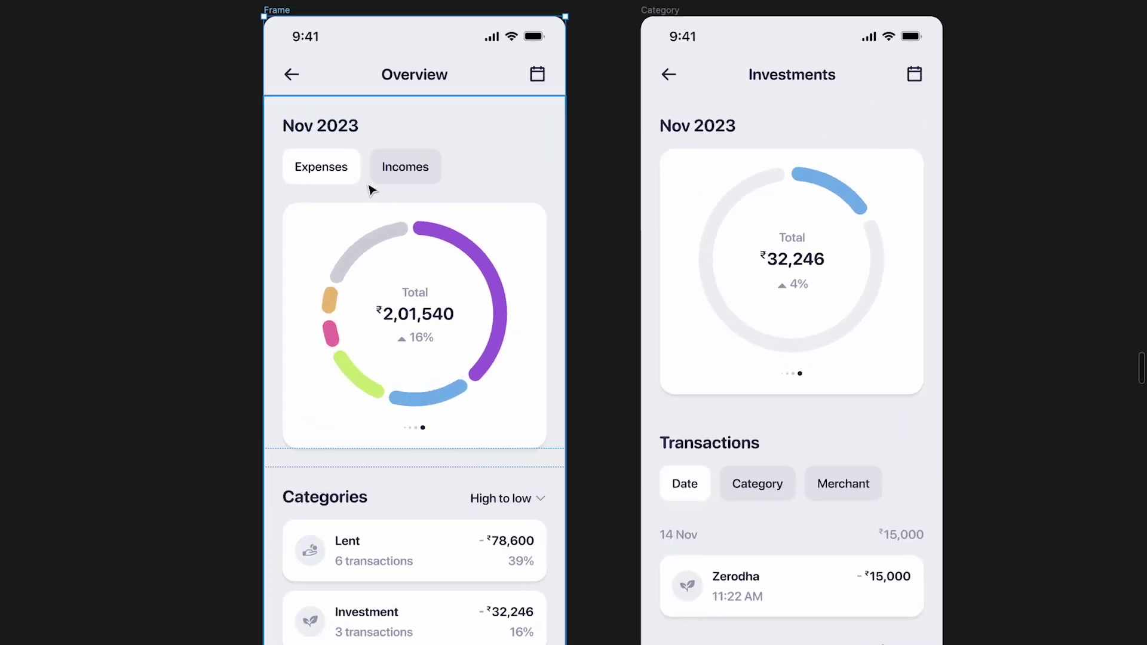
pyautogui.scroll(-5, 436, 384)
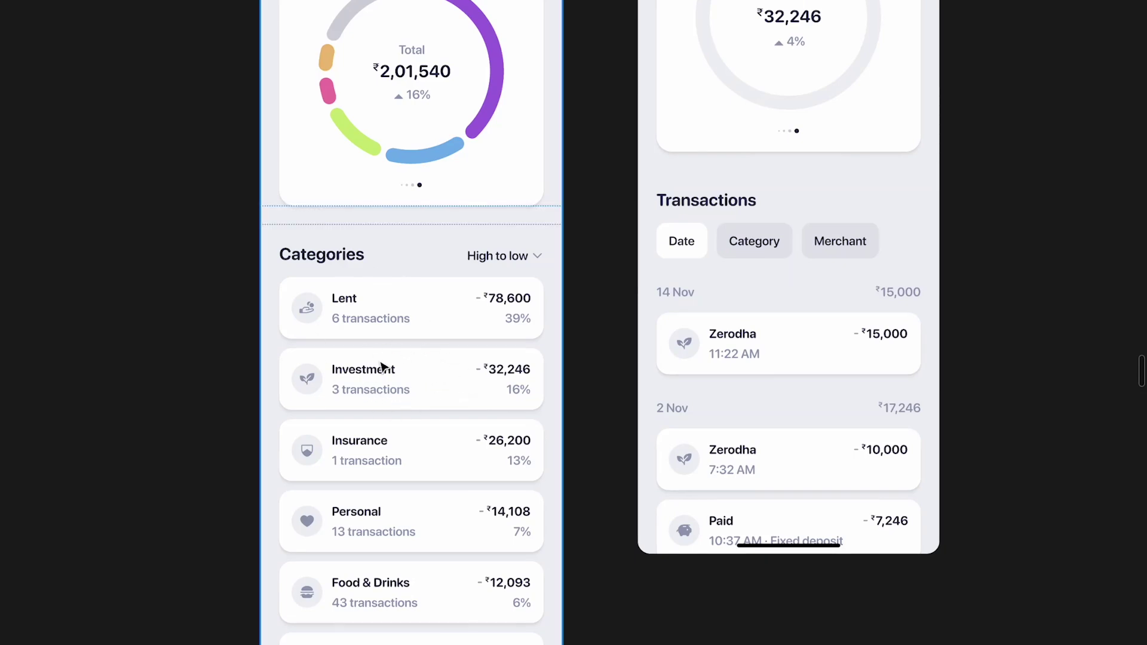
pyautogui.scroll(5, 381, 365)
pyautogui.scroll(-4, 361, 323)
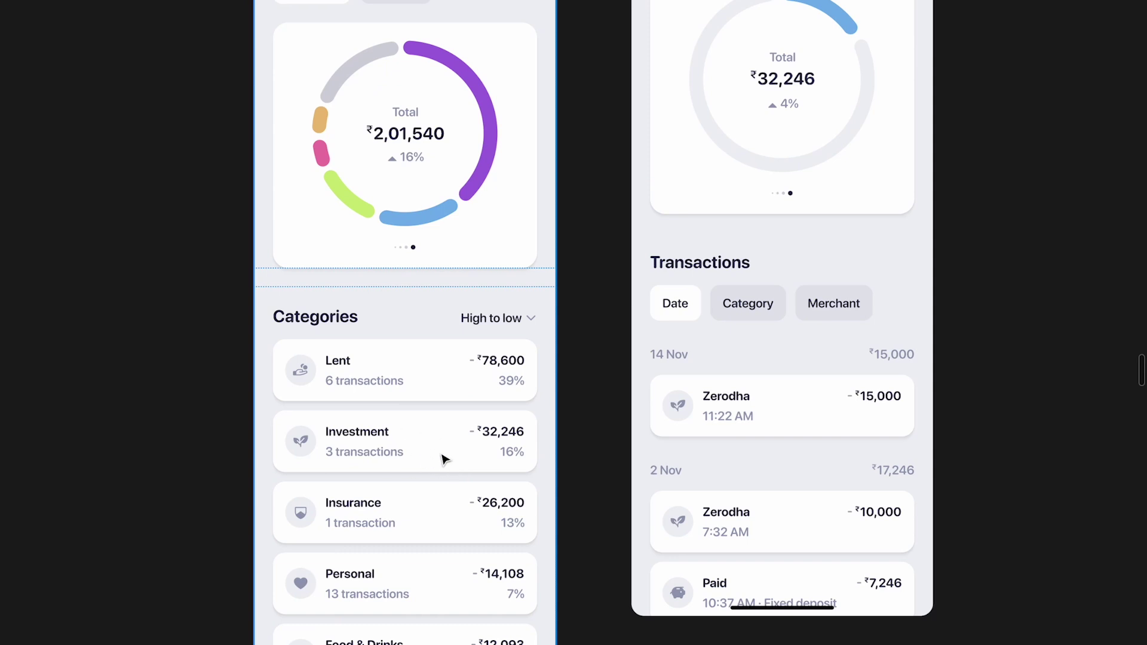
pyautogui.scroll(3, 439, 449)
pyautogui.hscroll(2, 439, 449)
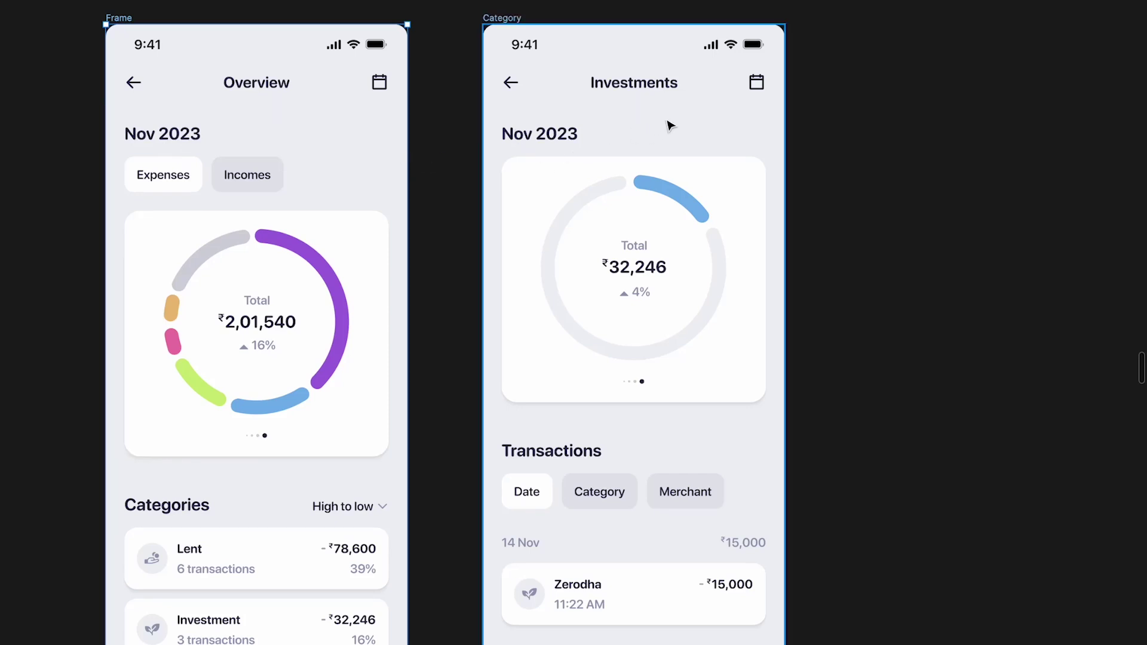
pyautogui.scroll(2, 670, 124)
pyautogui.scroll(1, 670, 126)
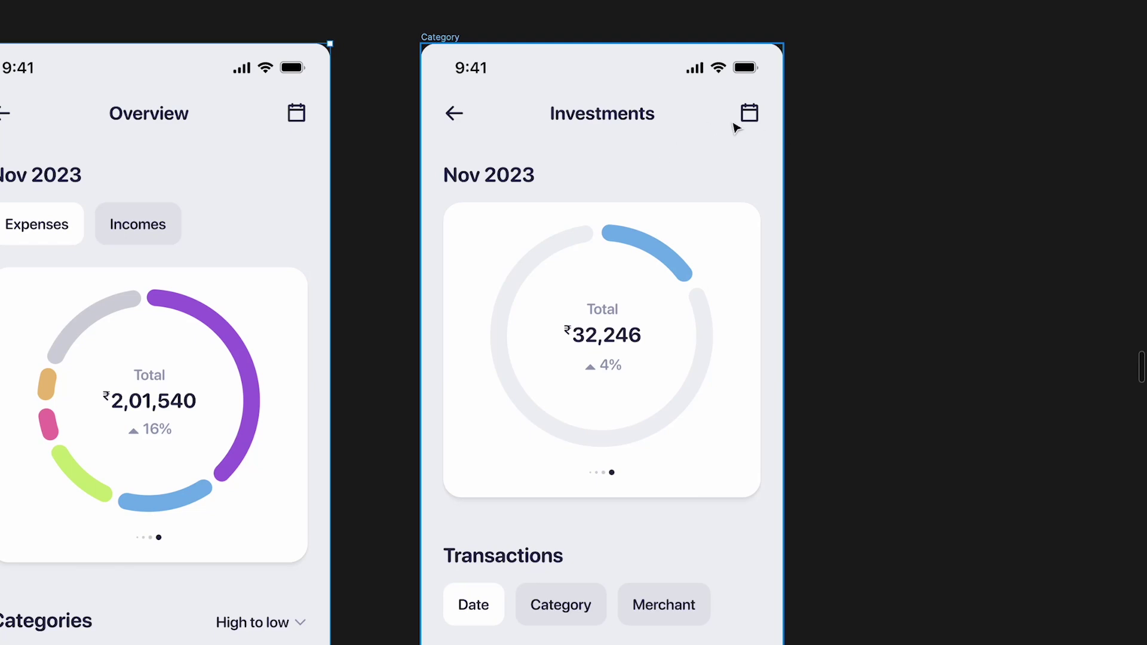
# Compare the old Investment screen's monthly line chart with the donut charts on the redesigned Investments and Overview screens
pyautogui.scroll(-6, 661, 182)
pyautogui.hscroll(-8, 661, 182)
pyautogui.scroll(5, 317, 245)
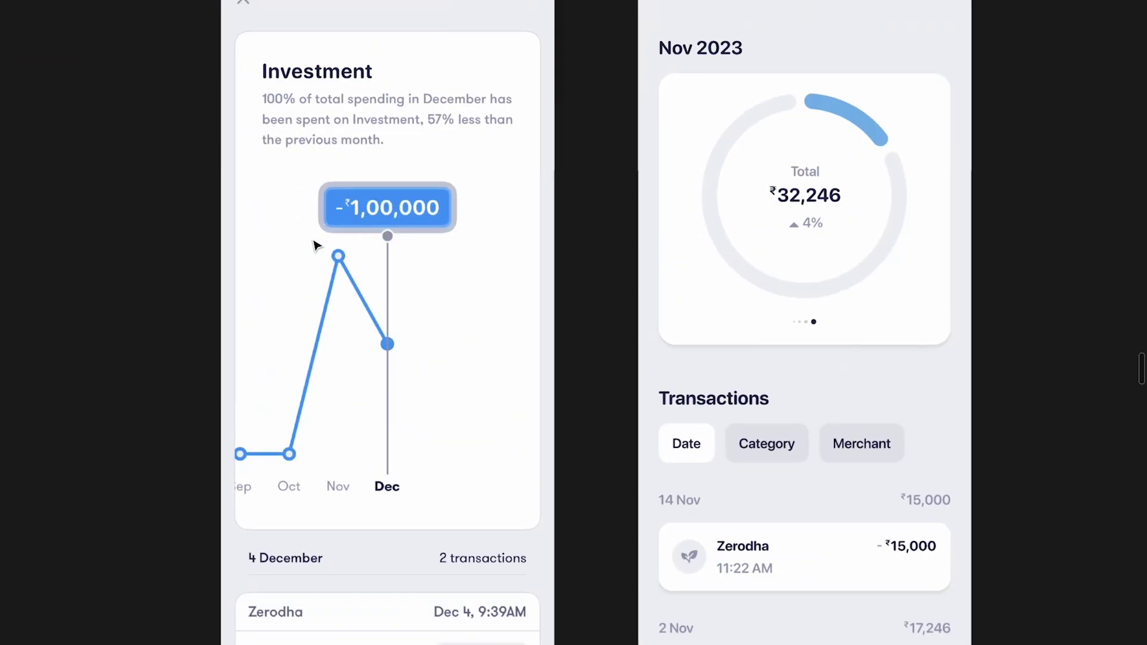
pyautogui.scroll(3, 315, 245)
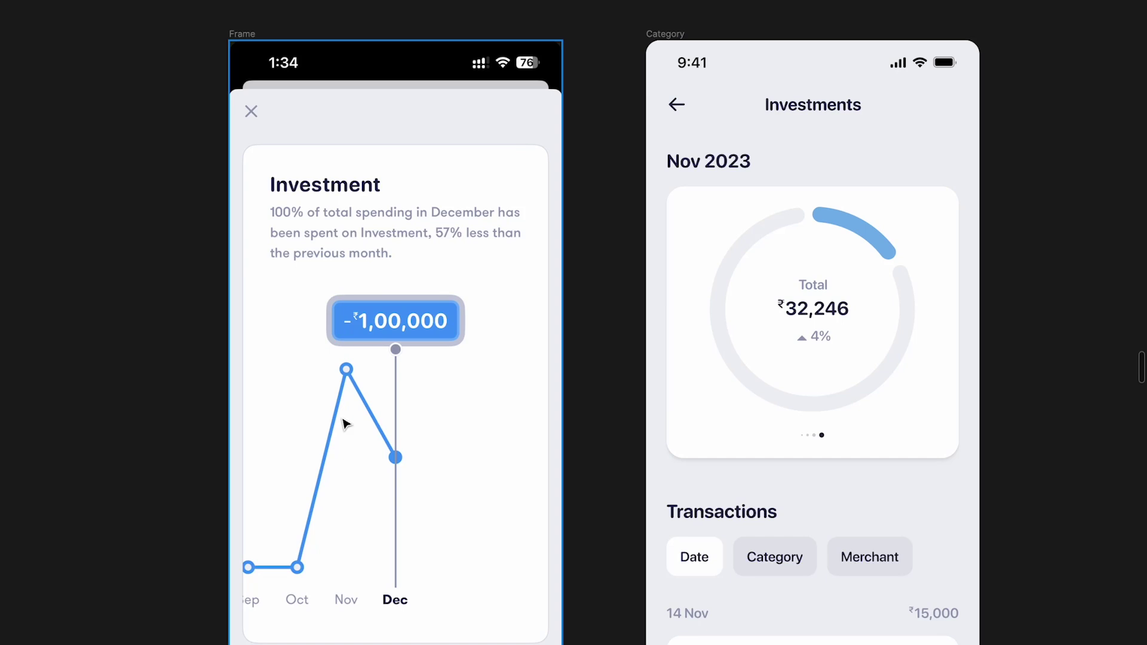
pyautogui.scroll(-3, 344, 424)
pyautogui.scroll(-3, 346, 423)
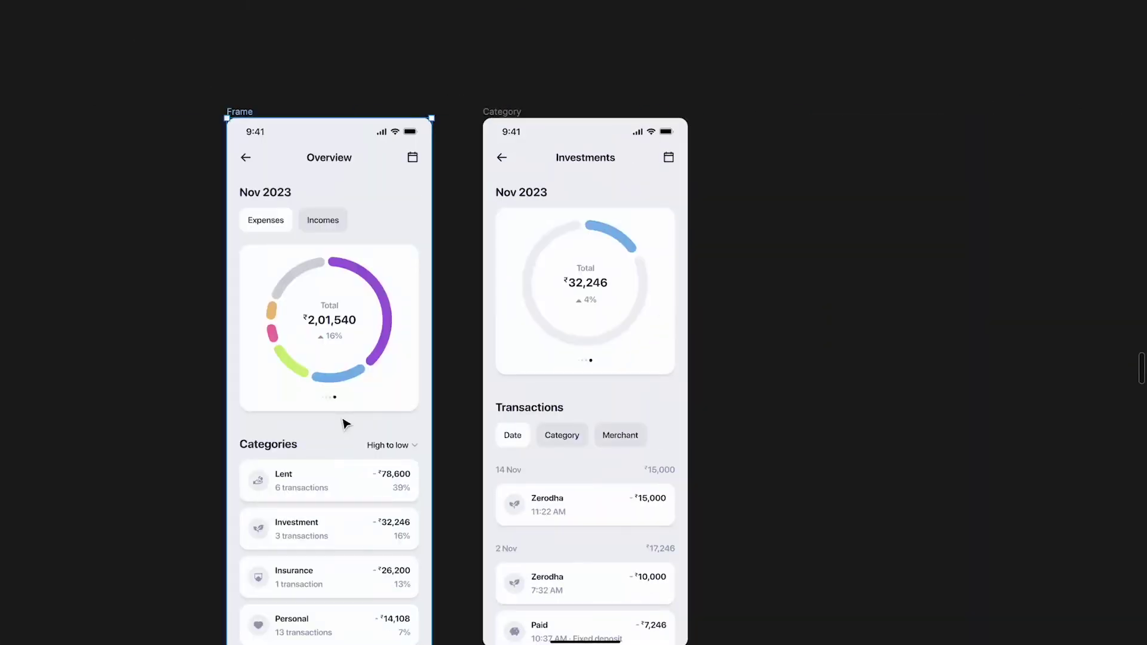
pyautogui.scroll(3, 622, 150)
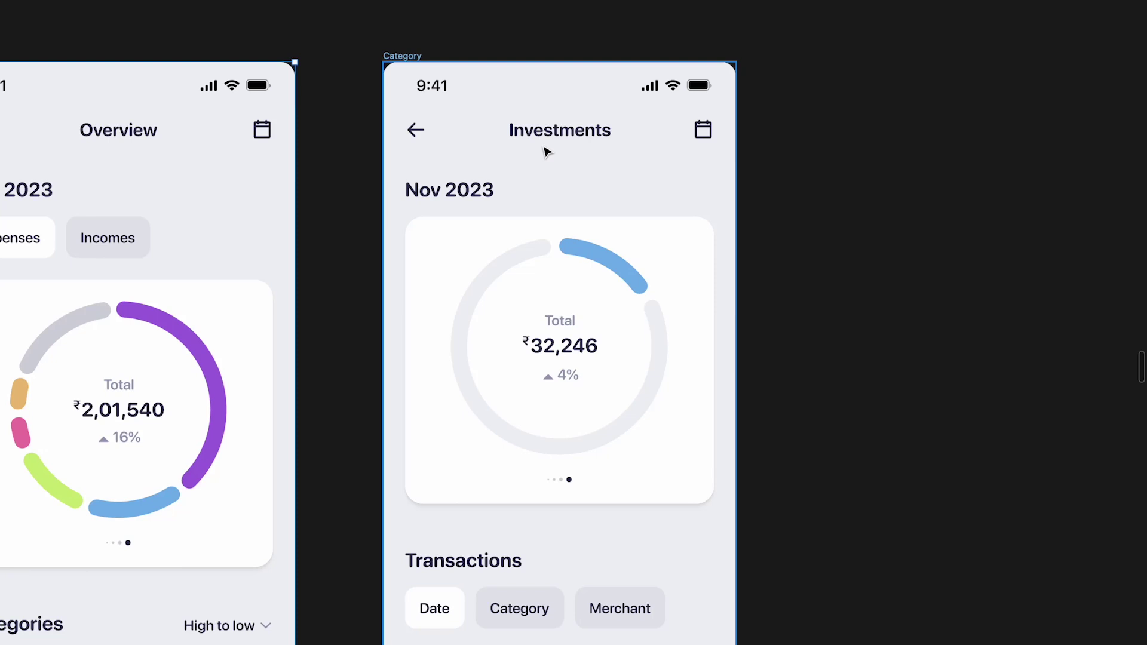
pyautogui.hscroll(-2, 547, 153)
pyautogui.scroll(-2, 239, 388)
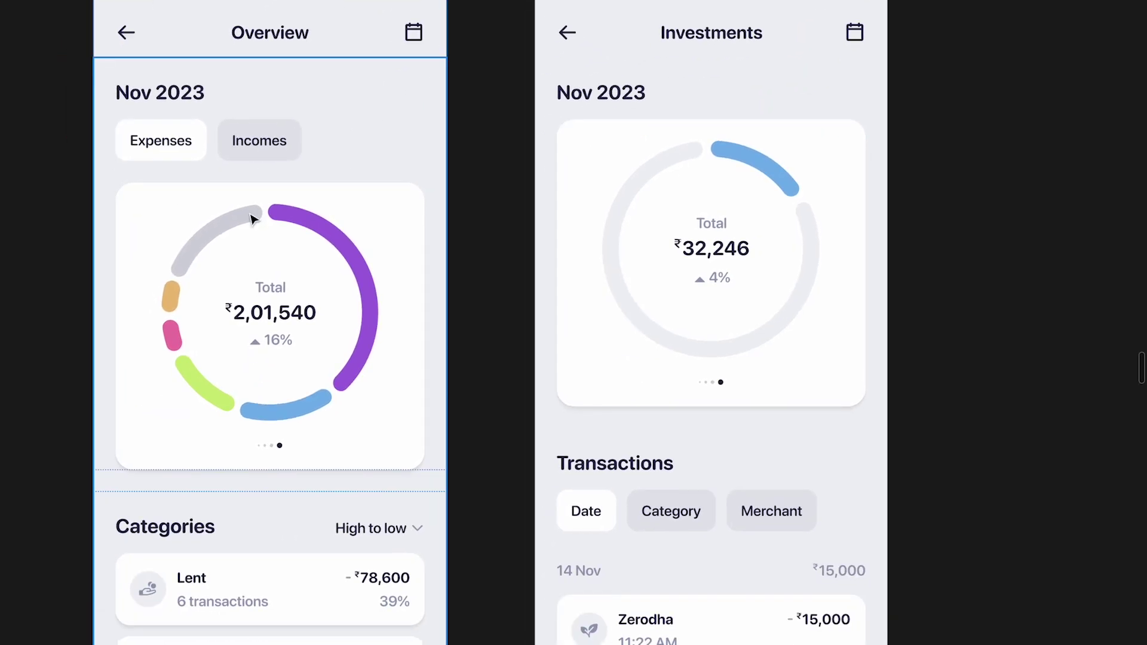
# Copy the two blue sticky notes about food & drinks spending and shopping, and place them beside the redesigned Investments screen
pyautogui.scroll(2, 306, 319)
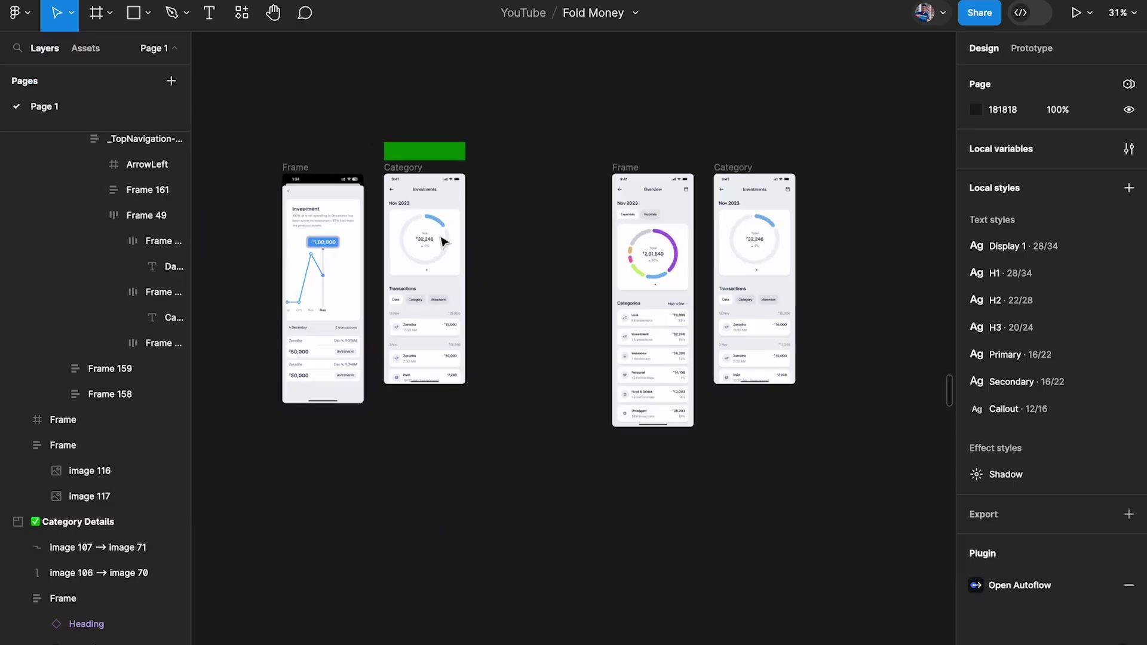
pyautogui.hscroll(-5, 443, 243)
pyautogui.moveTo(402, 145); pyautogui.dragTo(605, 259)
pyautogui.hscroll(15, 606, 258)
pyautogui.scroll(5, 805, 165)
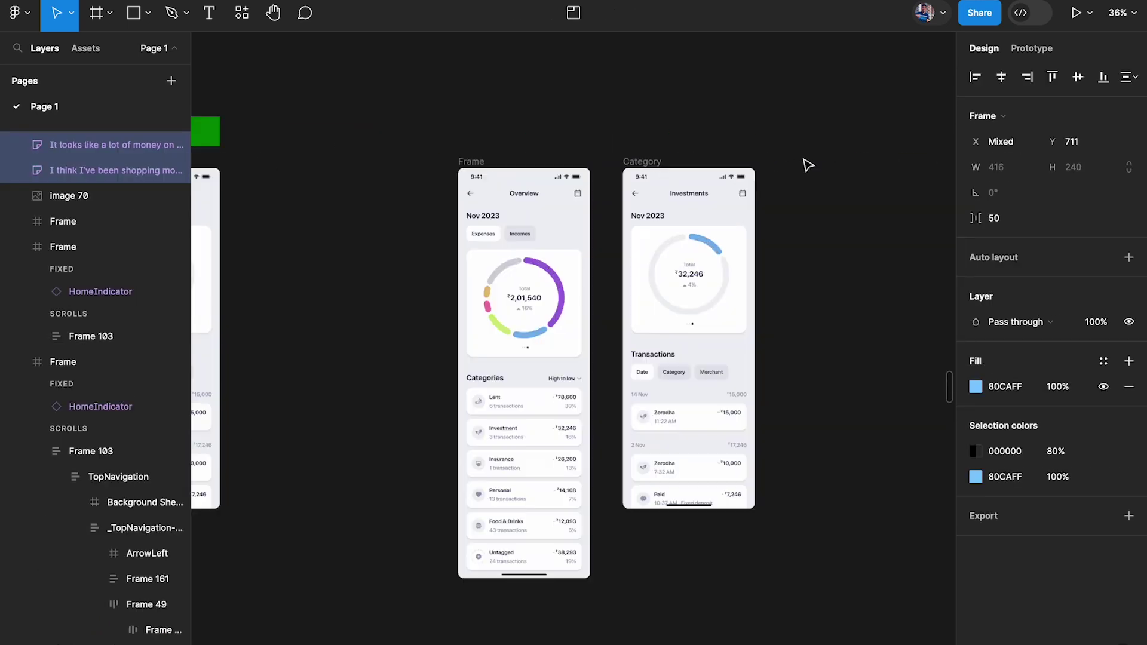
pyautogui.hscroll(2, 807, 167)
pyautogui.hotkey('ctrl', 'v')
pyautogui.moveTo(467, 339); pyautogui.dragTo(746, 209)
pyautogui.press('super+backslash')
pyautogui.scroll(5, 757, 226)
pyautogui.scroll(1, 756, 228)
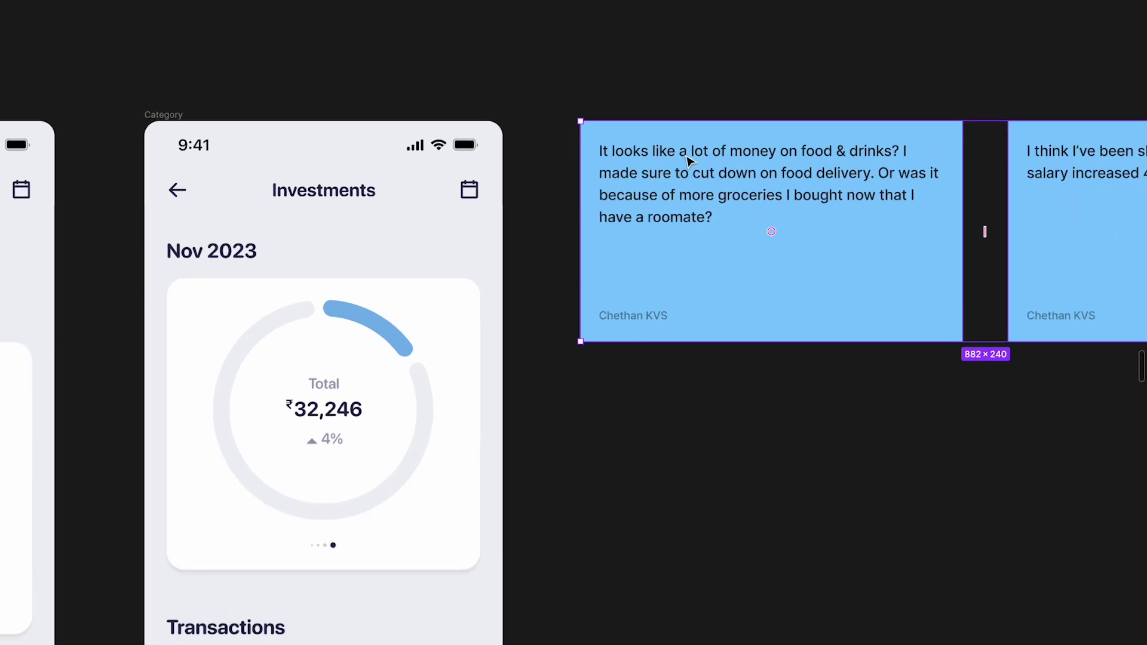
# Relate the food & drinks question note to the Investments screen's chart, transactions, and Date, Category and Merchant options
pyautogui.hscroll(-4, 803, 164)
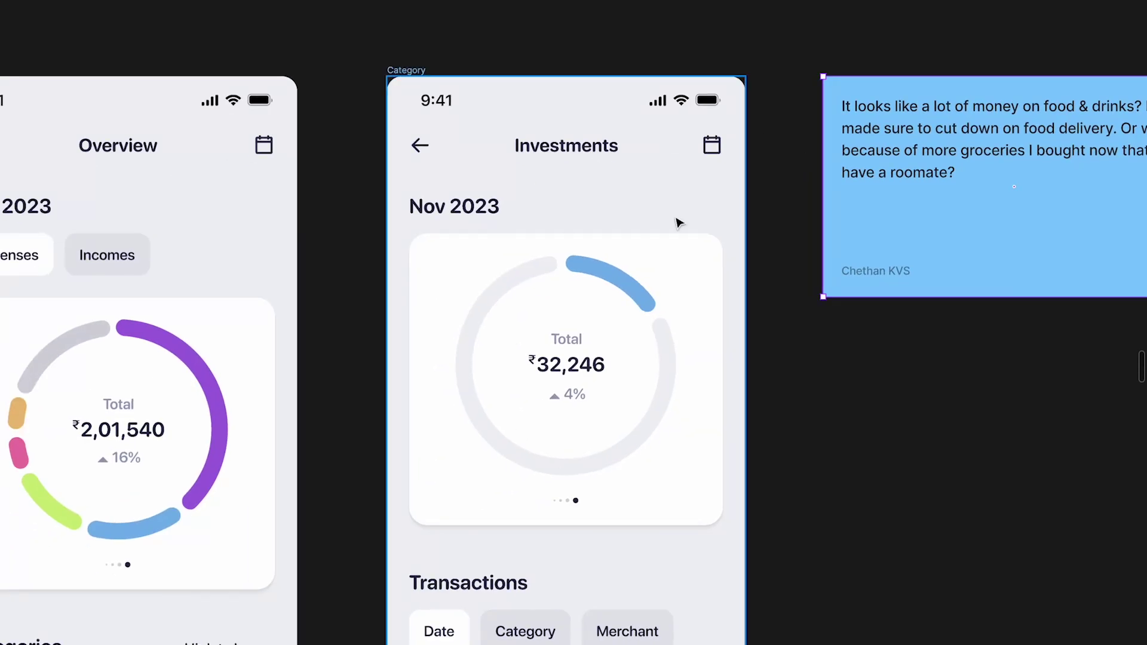
pyautogui.hscroll(4, 525, 222)
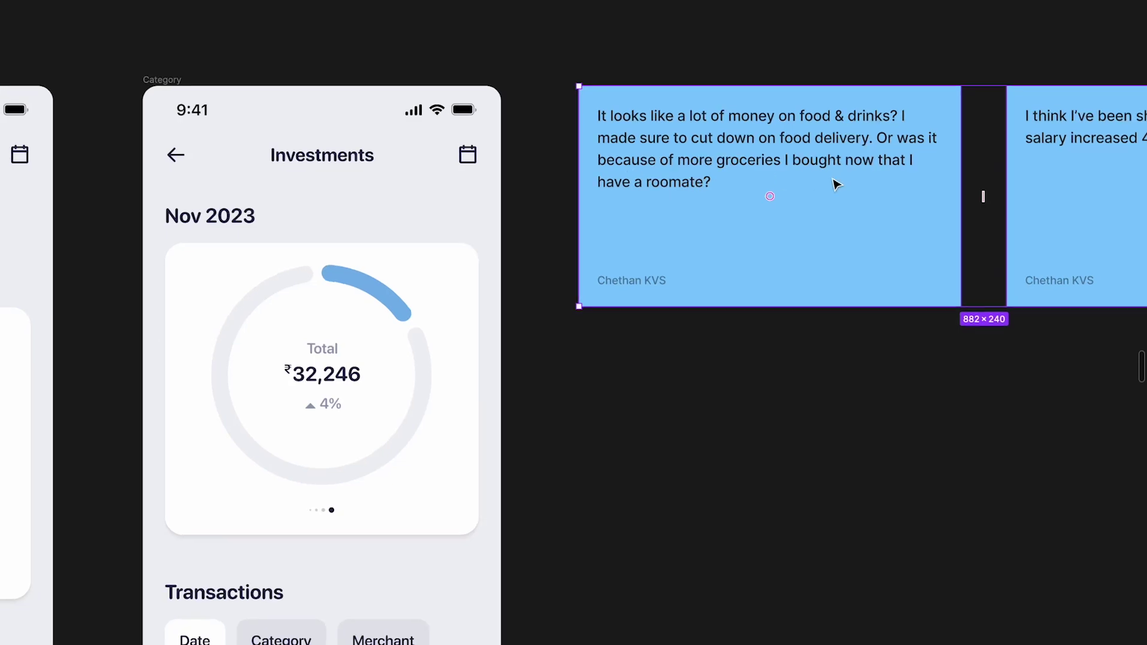
pyautogui.hscroll(-1, 835, 184)
pyautogui.scroll(2, 834, 184)
pyautogui.scroll(-10, 785, 187)
pyautogui.hscroll(-4, 786, 187)
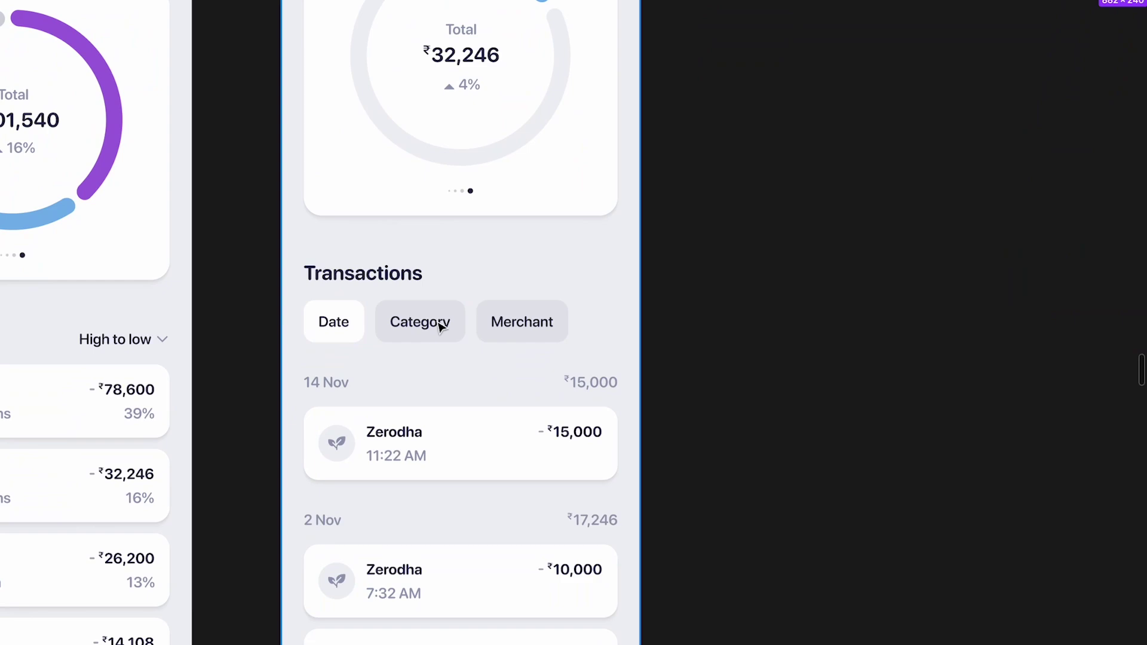
pyautogui.scroll(-3, 441, 325)
pyautogui.hscroll(-2, 440, 326)
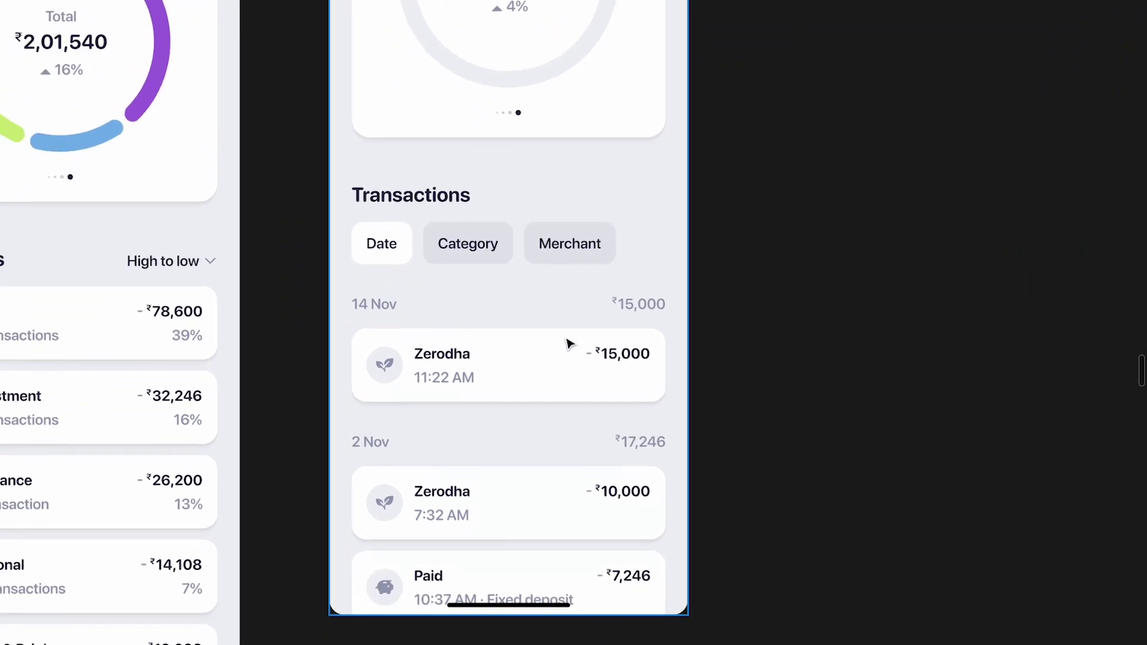
pyautogui.scroll(4, 669, 313)
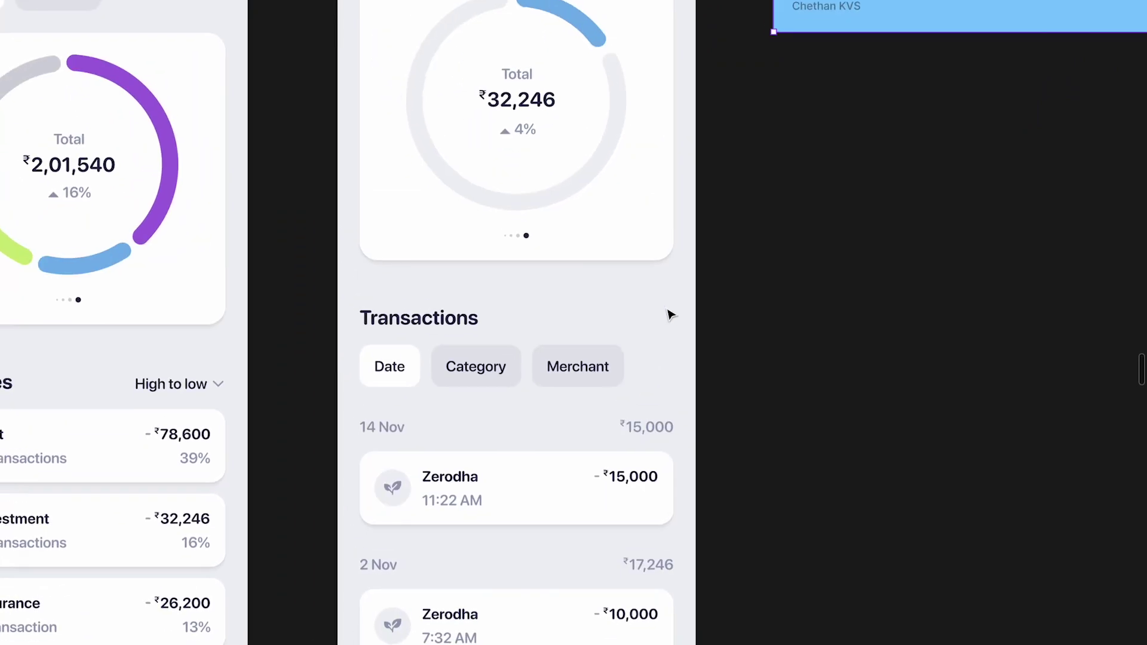
pyautogui.scroll(-5, 669, 313)
pyautogui.scroll(6, 670, 314)
pyautogui.hscroll(4, 670, 315)
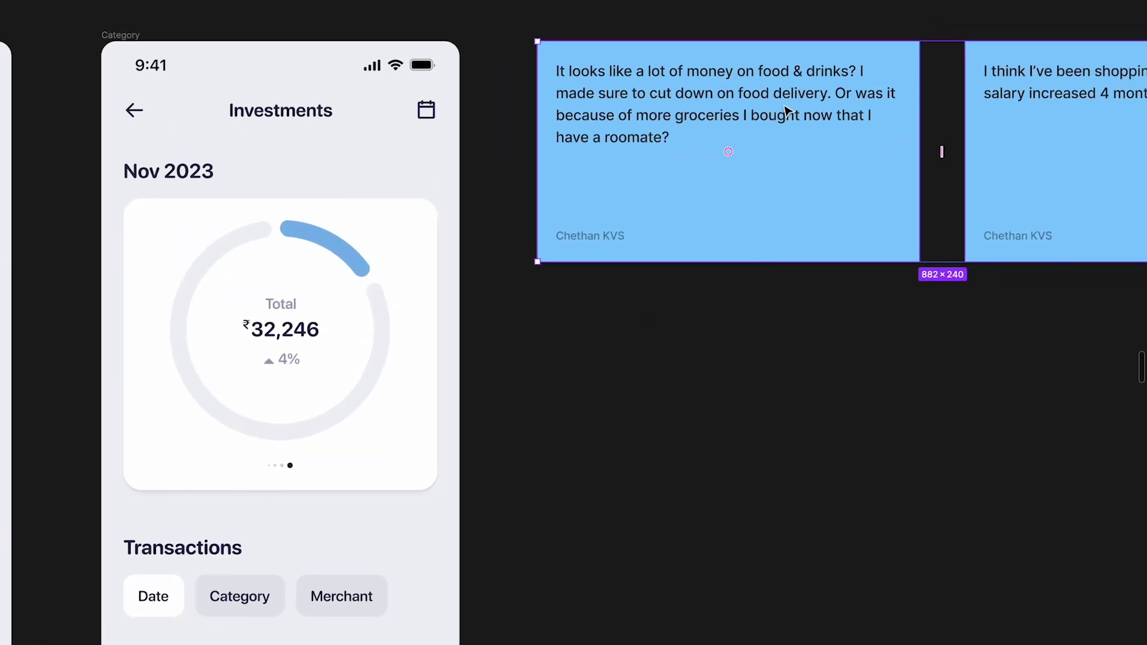
pyautogui.scroll(-6, 704, 123)
pyautogui.hscroll(-4, 705, 122)
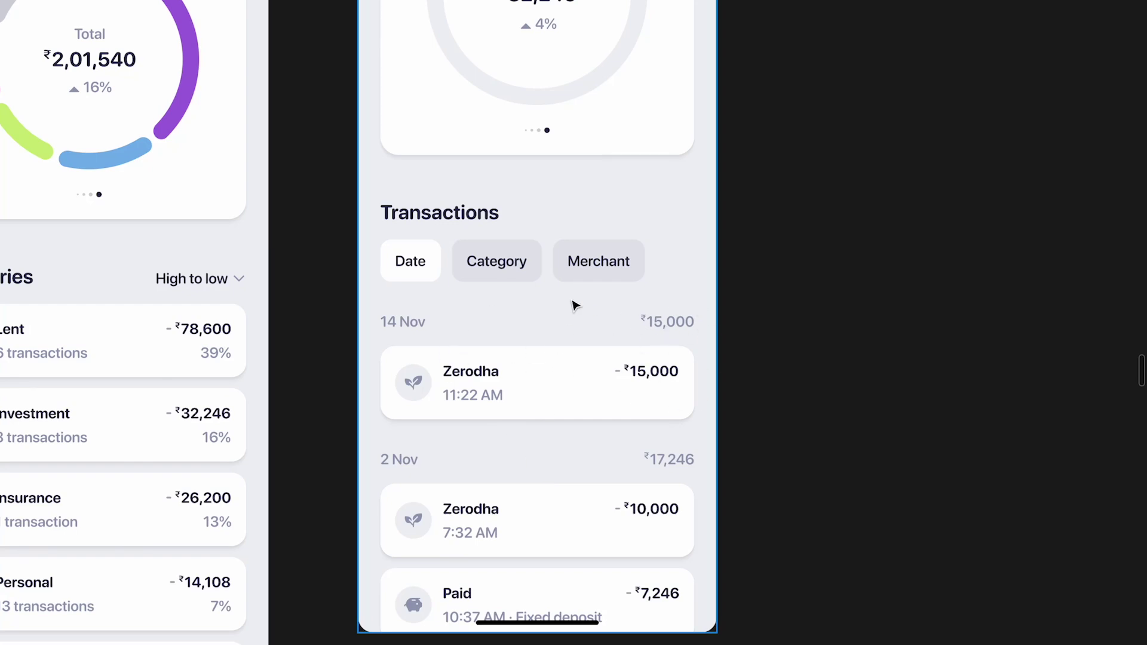
# View the old Investment screen's chart and December transactions beside the revised Investments screen's dated transactions
pyautogui.scroll(-5, 504, 263)
pyautogui.hscroll(5, 504, 263)
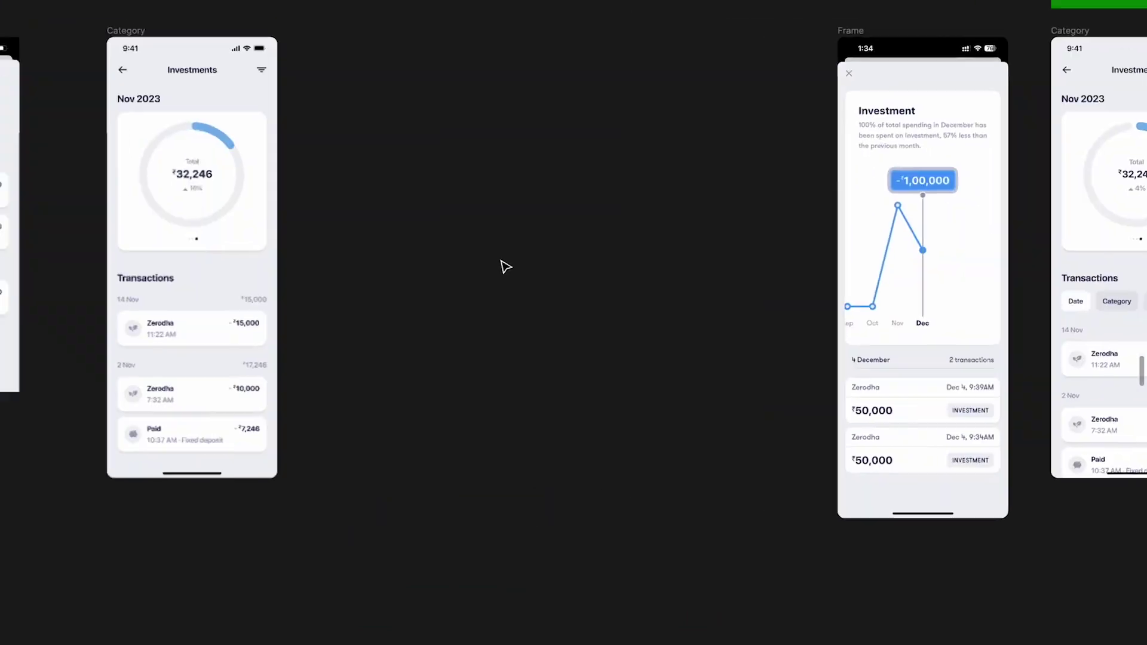
pyautogui.scroll(5, 366, 185)
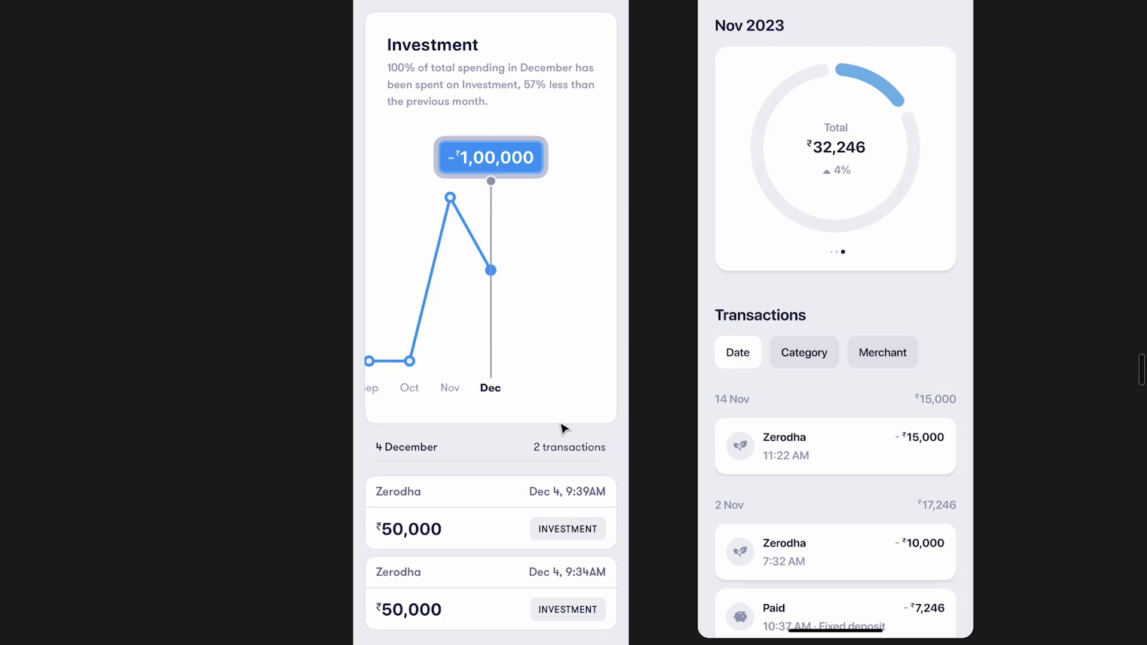
# Read the note asking about shopping since the salary increase and check it against the redesigned Overview and Investments screens
pyautogui.hscroll(20, 564, 429)
pyautogui.scroll(3, 564, 428)
pyautogui.click(707, 261)
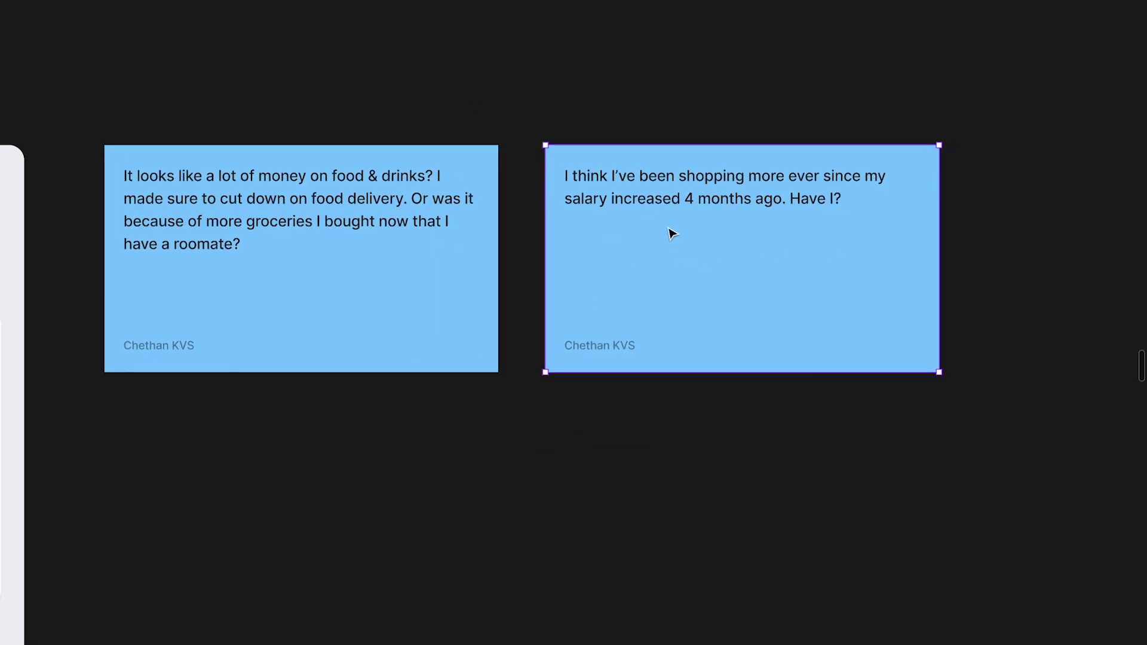
pyautogui.hscroll(-5, 729, 212)
pyautogui.scroll(-1, 728, 212)
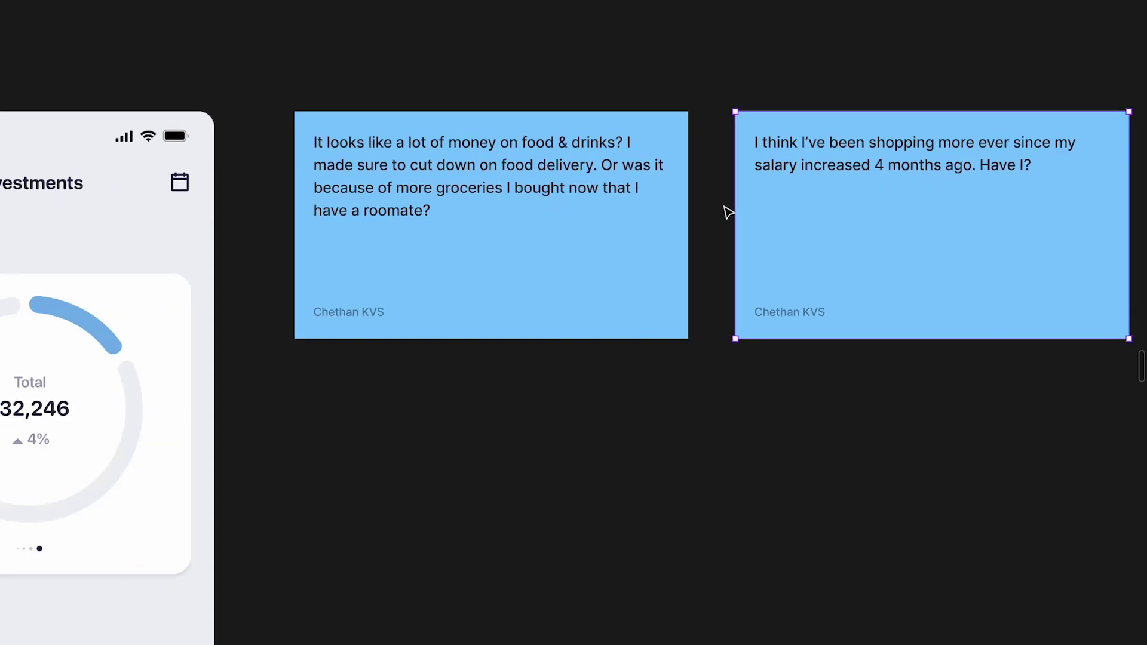
pyautogui.hscroll(-10, 728, 212)
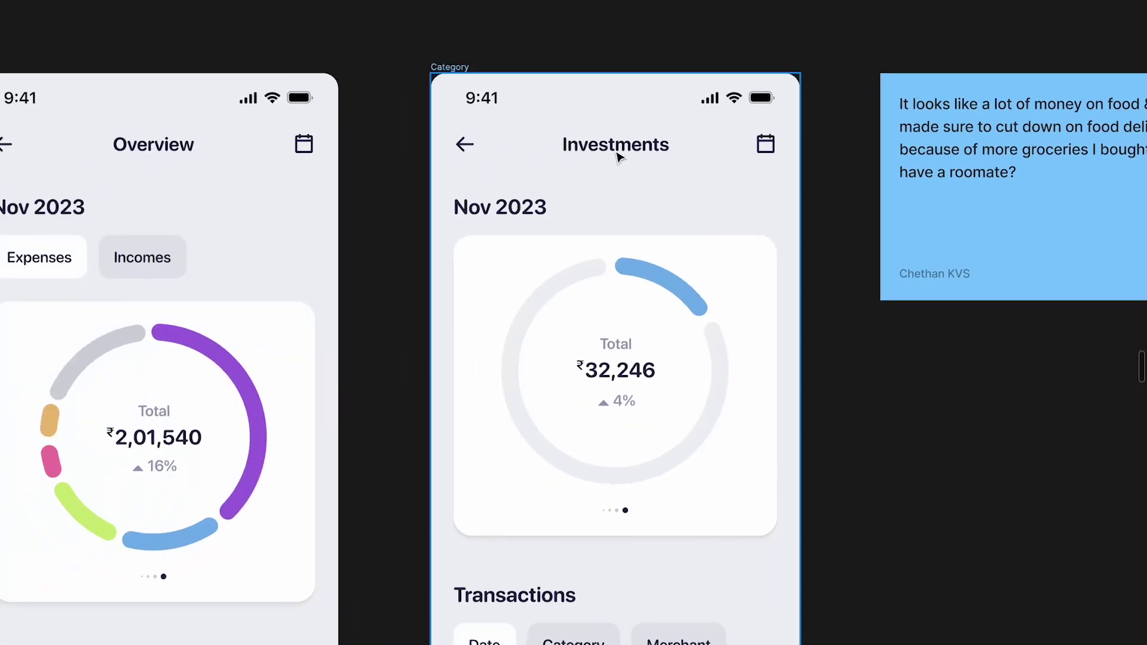
pyautogui.scroll(-3, 558, 335)
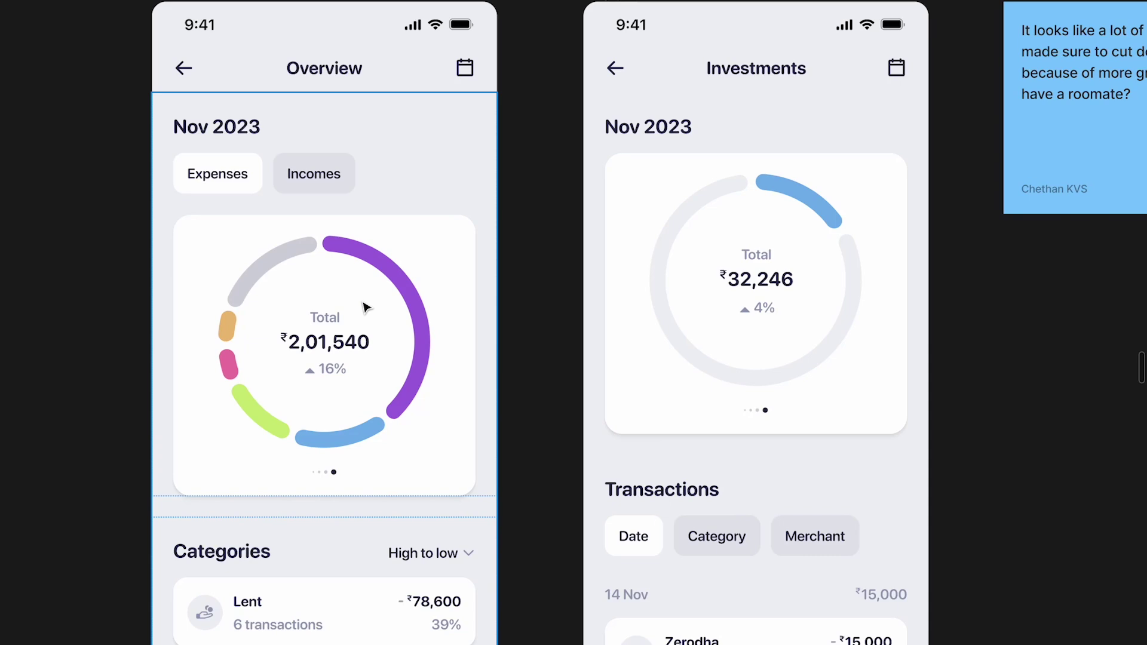
pyautogui.scroll(-4, 367, 307)
pyautogui.hscroll(-10, 504, 297)
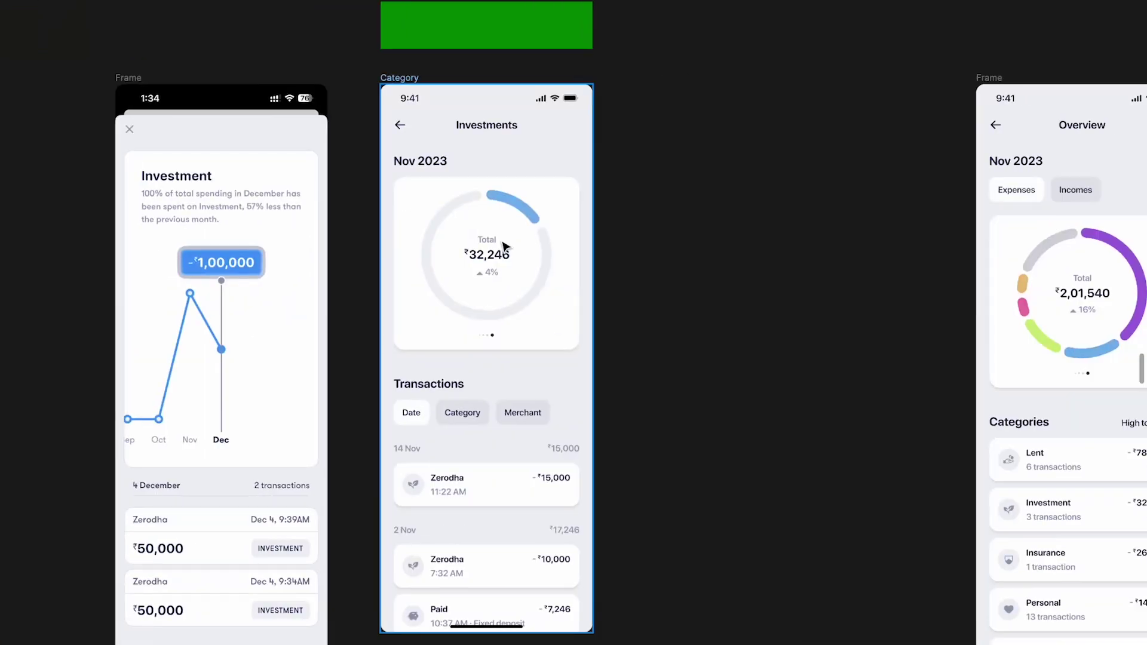
# Enable Right Icon 1 on the Screen Header of the Investments screen next to the old Investment screen
pyautogui.scroll(2, 504, 248)
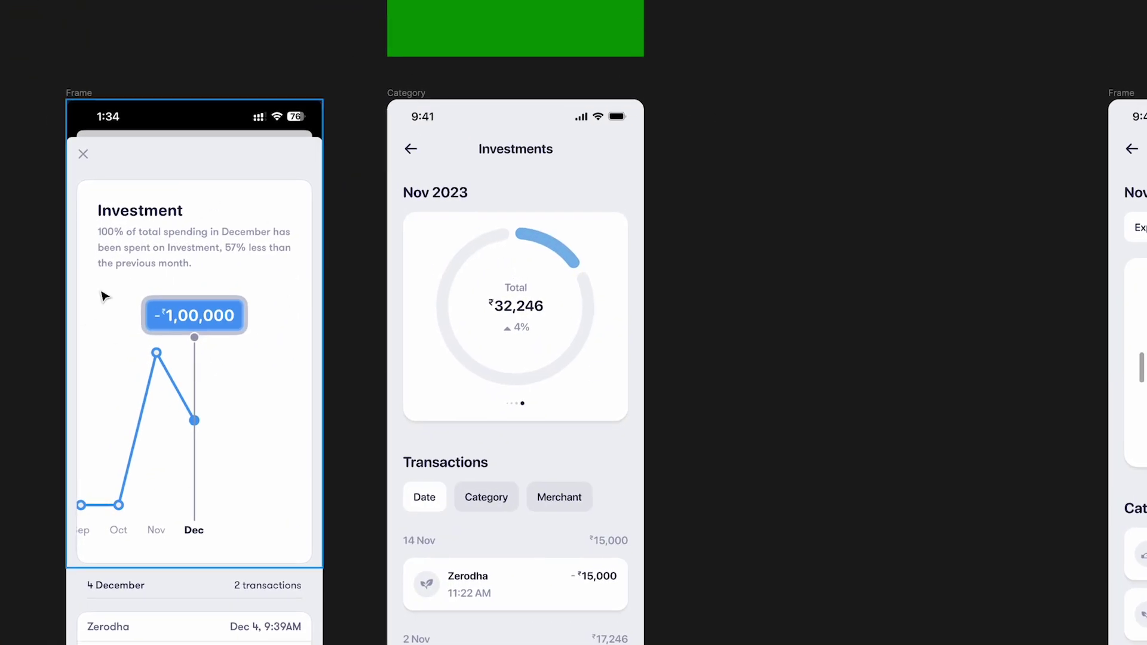
pyautogui.hscroll(10, 154, 347)
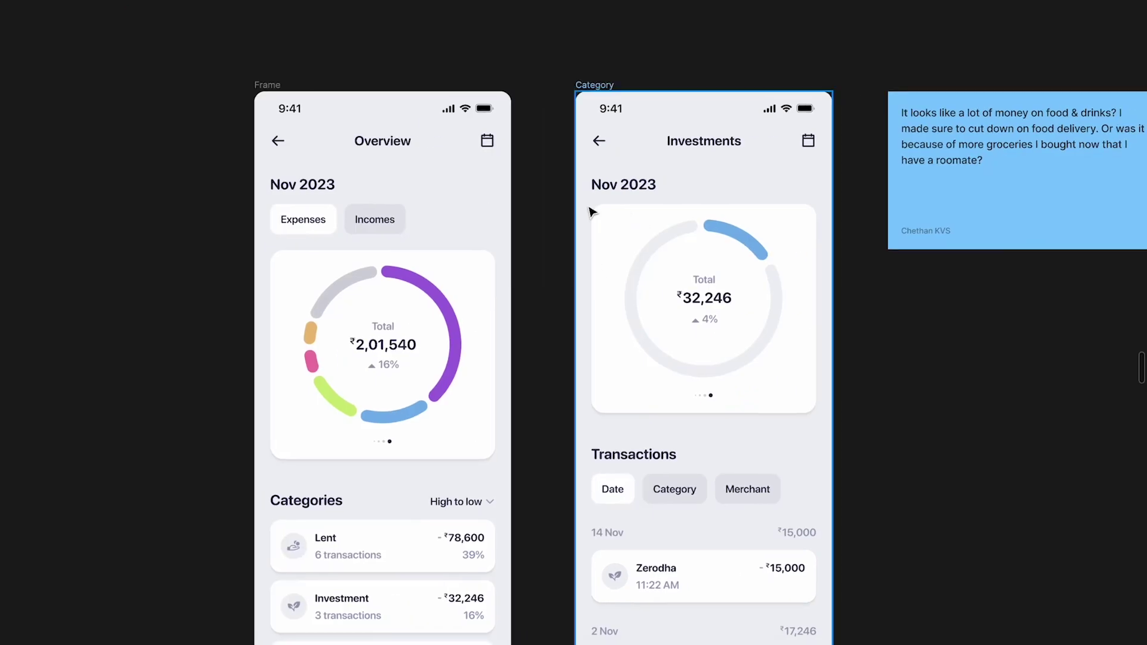
pyautogui.hscroll(4, 592, 212)
pyautogui.hscroll(-13, 798, 123)
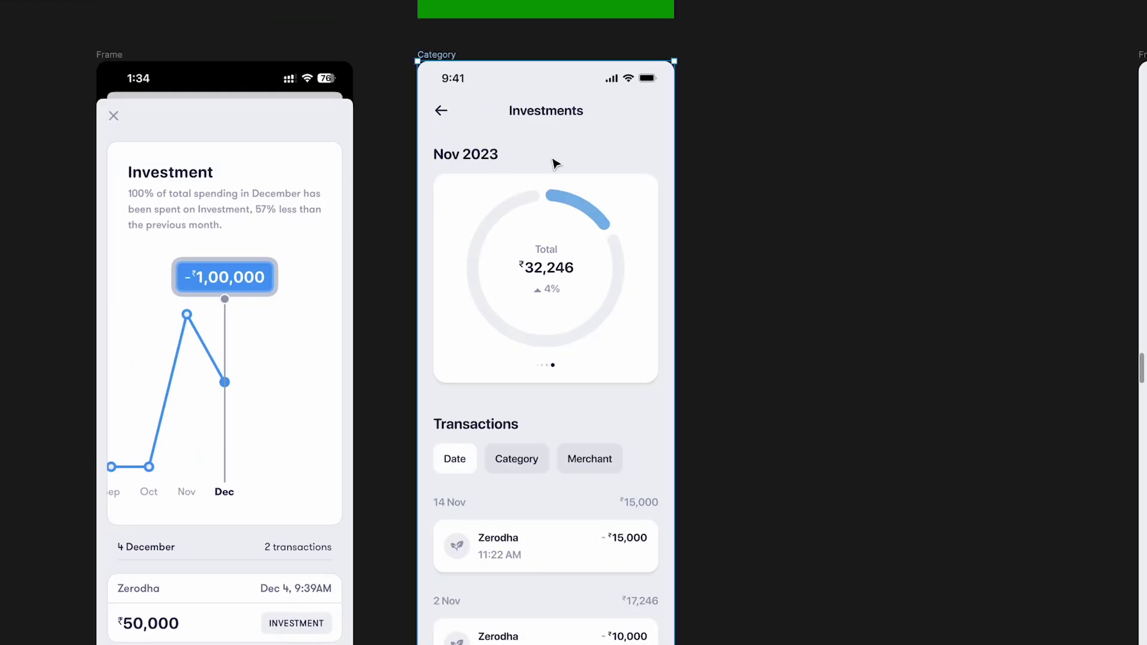
pyautogui.click(570, 117)
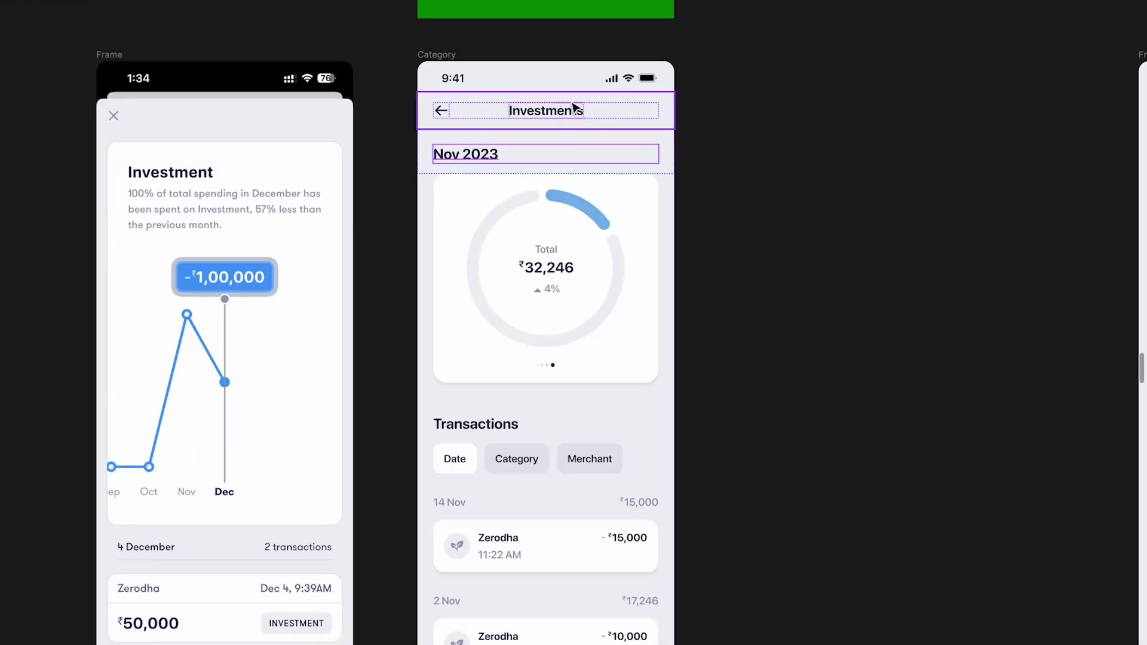
pyautogui.click(598, 110)
pyautogui.hotkey('ctrl', '\\')
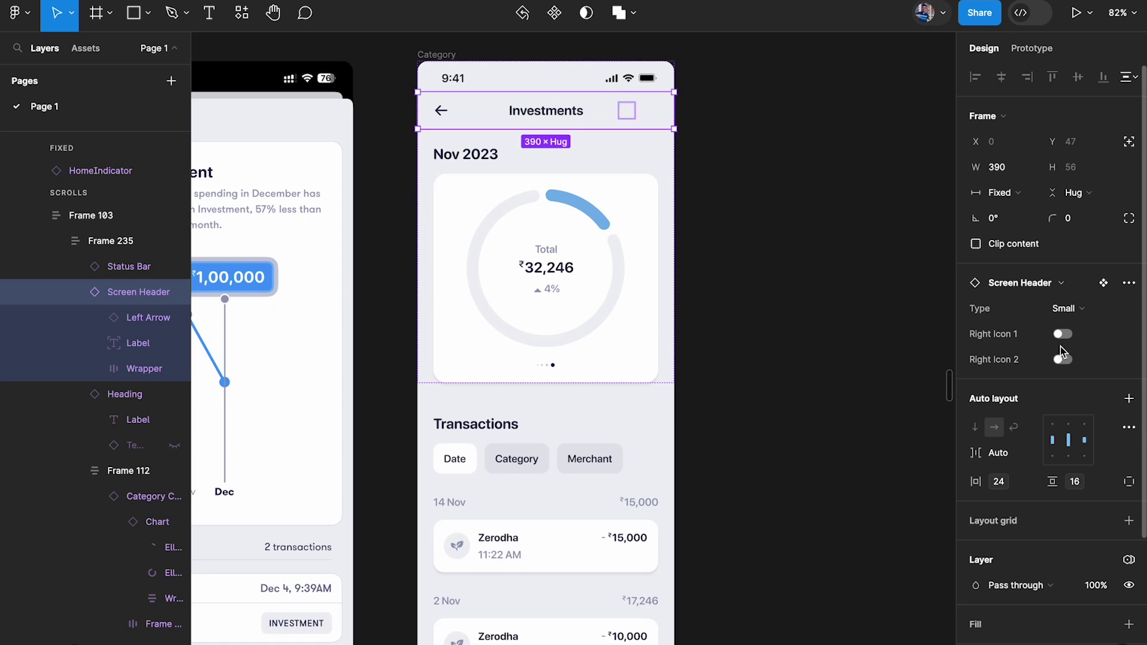
pyautogui.click(1062, 335)
# Swap the Filter icon in the Investments screen header for the Calendar icon, and leave the canvas uncluttered with nothing selected
pyautogui.doubleClick(562, 114)
pyautogui.click(650, 112)
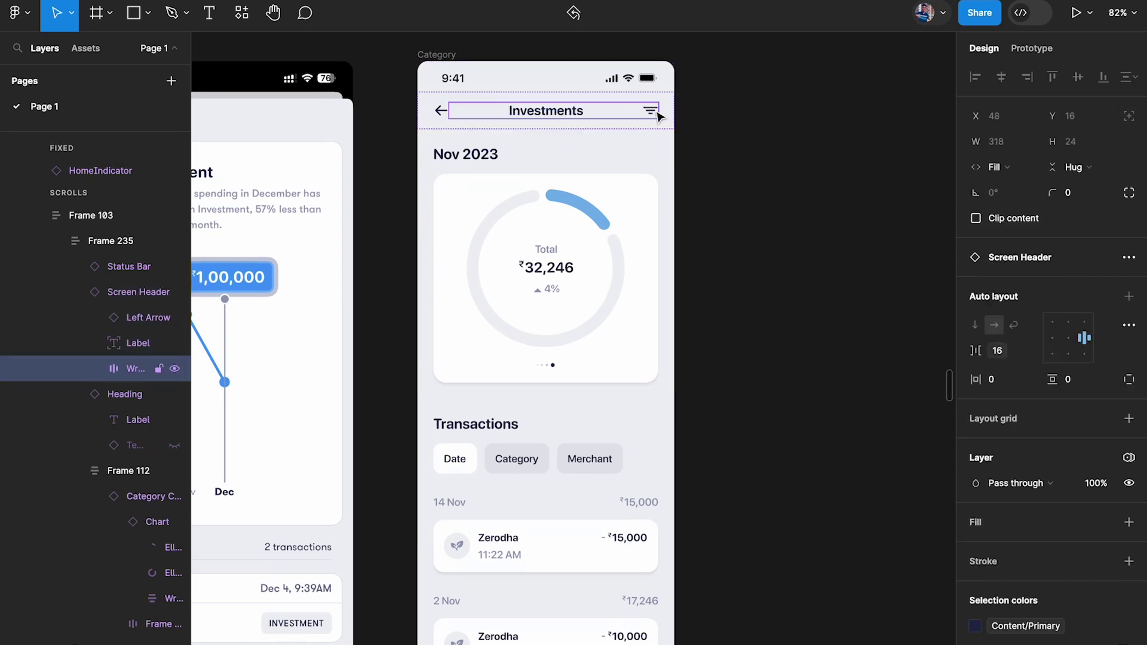
pyautogui.click(653, 114)
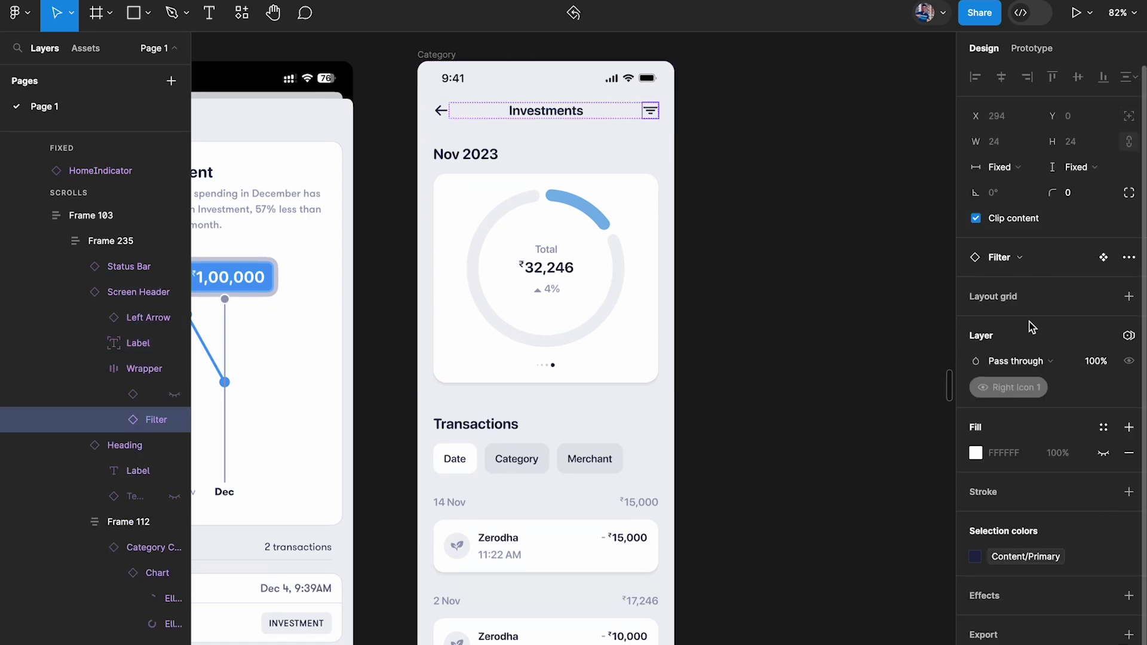
pyautogui.click(1001, 257)
pyautogui.write('cale')
pyautogui.press('Return')
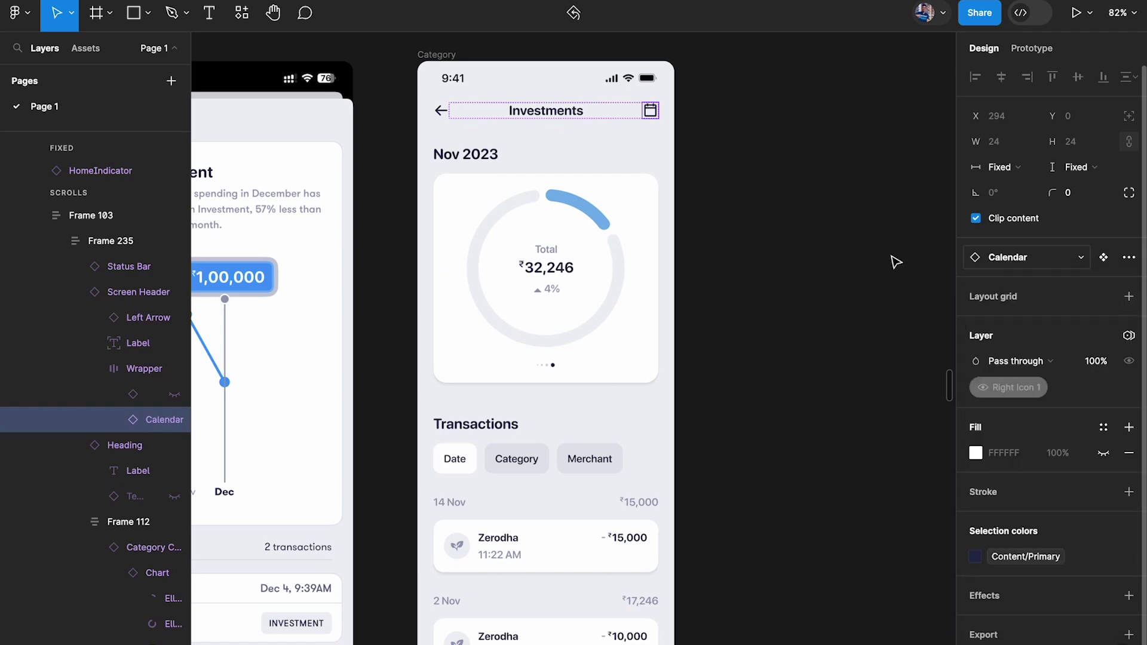
pyautogui.hotkey('ctrl', '\\')
pyautogui.click(751, 220)
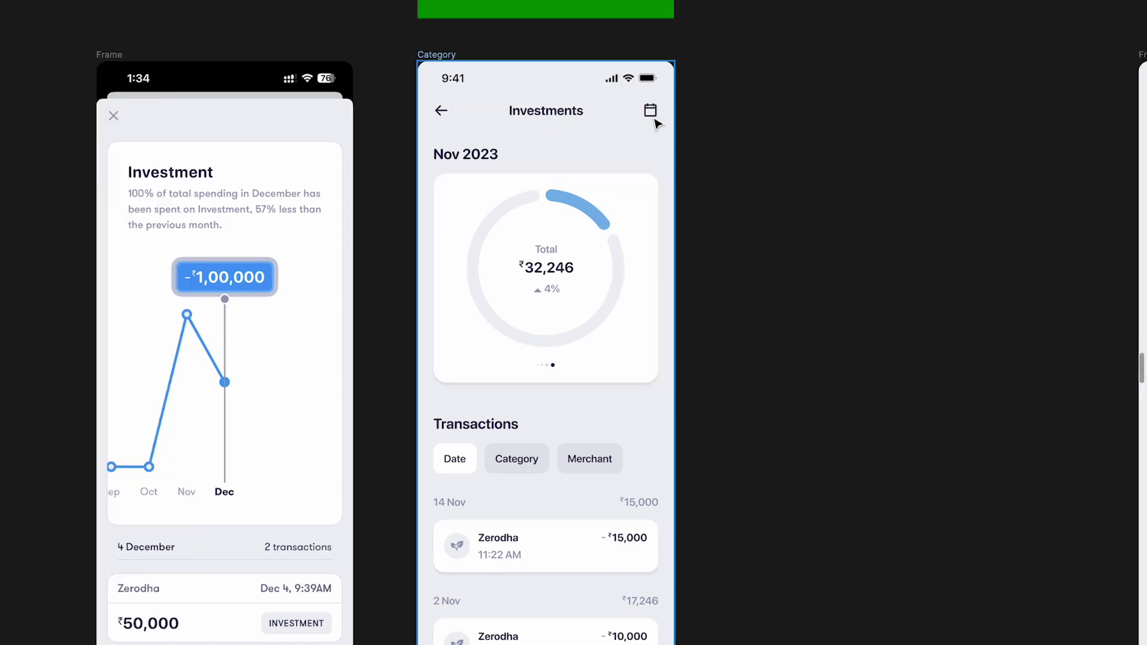
# Compare the redesigned Overview screen's header, chart and category list with the Investments screen beside it
pyautogui.hscroll(7, 655, 119)
pyautogui.hscroll(5, 655, 117)
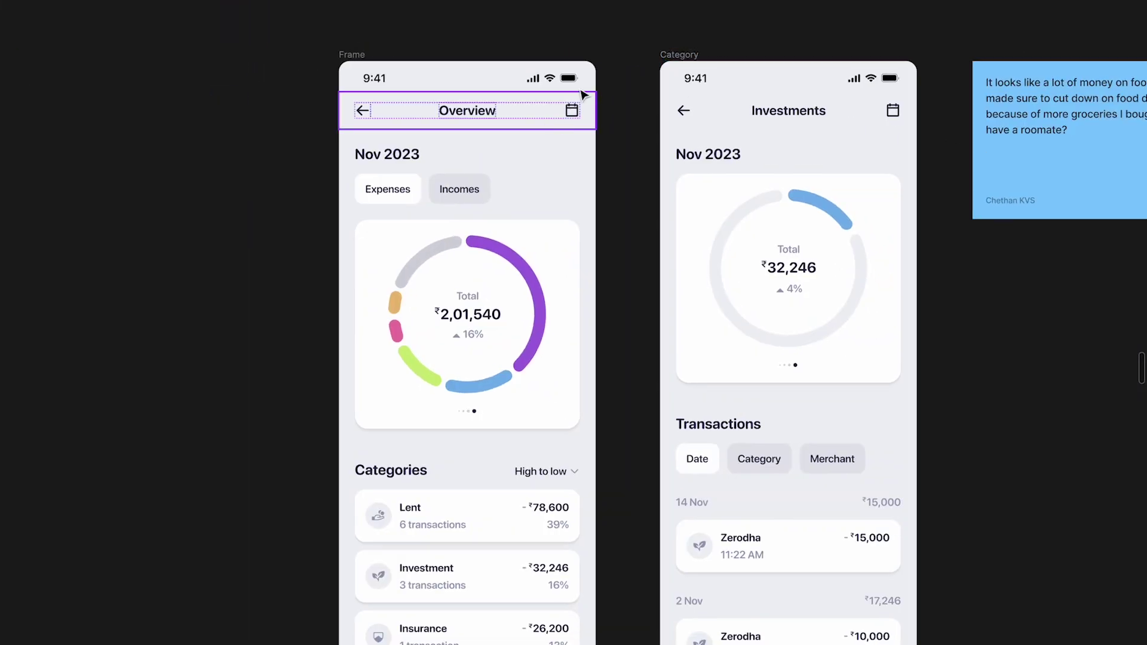
pyautogui.scroll(-3, 538, 333)
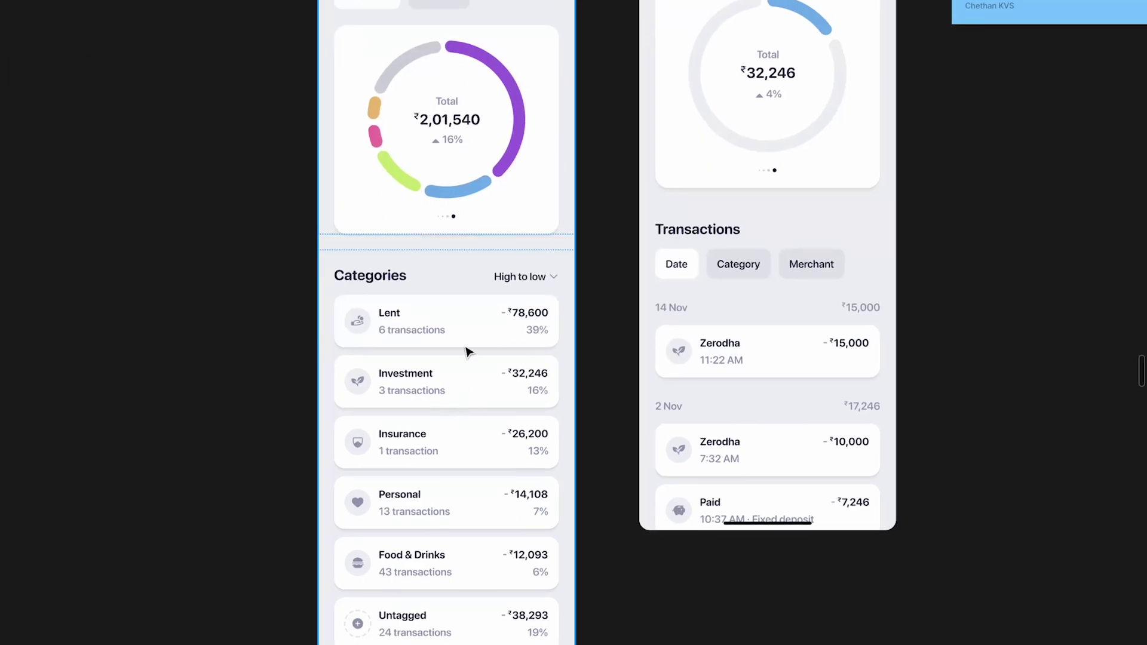
pyautogui.scroll(3, 678, 274)
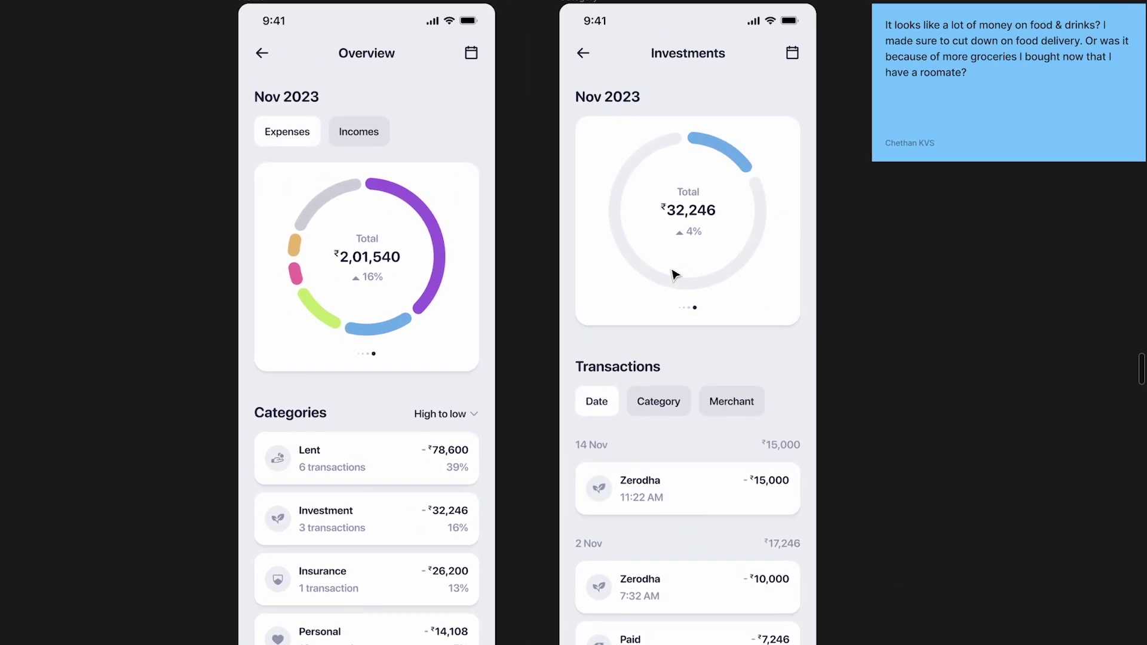